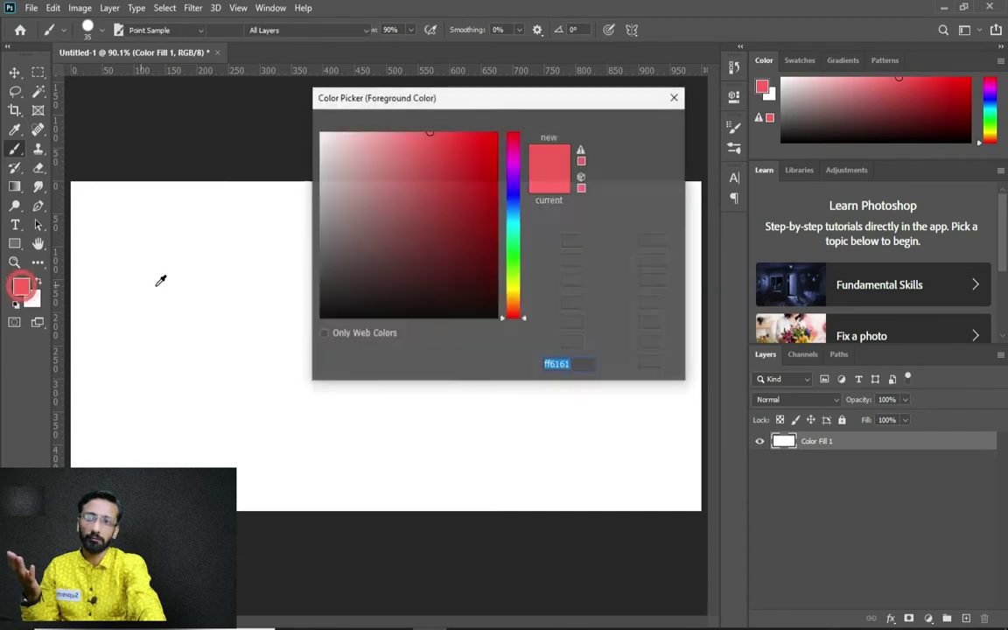
Set the foreground colour to dark red b01515 and paint a zigzag brush stroke across the canvas.
{"action": "left_click", "coordinate": [476, 189]}
{"action": "left_click", "coordinate": [637, 125]}
{"action": "key", "text": "b"}
{"action": "mouse_move", "coordinate": [157, 254]}
{"action": "left_mouse_down"}
{"action": "mouse_move", "coordinate": [359, 252]}
{"action": "mouse_move", "coordinate": [181, 302]}
{"action": "mouse_move", "coordinate": [537, 501]}
{"action": "left_mouse_up"}
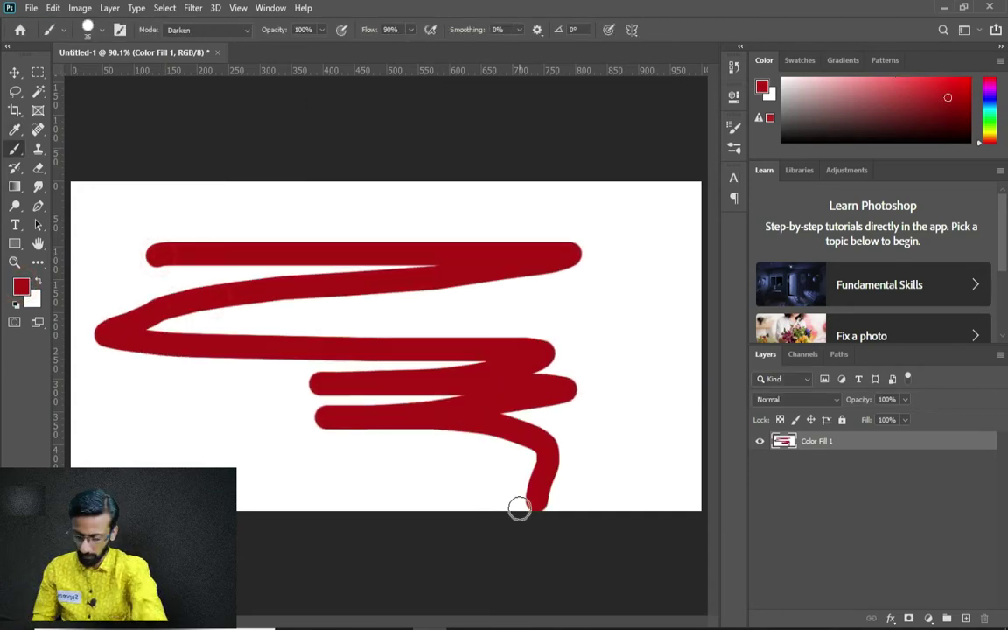
Delete everything on the Color Fill 1 layer, refill it with the white background colour and clear the selection.
{"action": "key", "text": "ctrl+a"}
{"action": "key", "text": "Delete"}
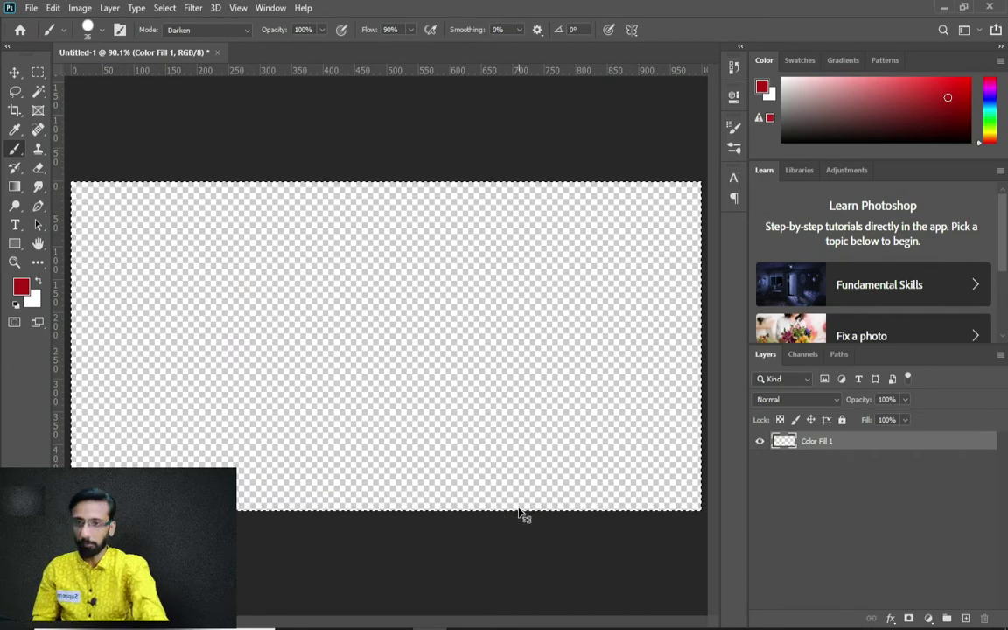
{"action": "key", "text": "ctrl+d"}
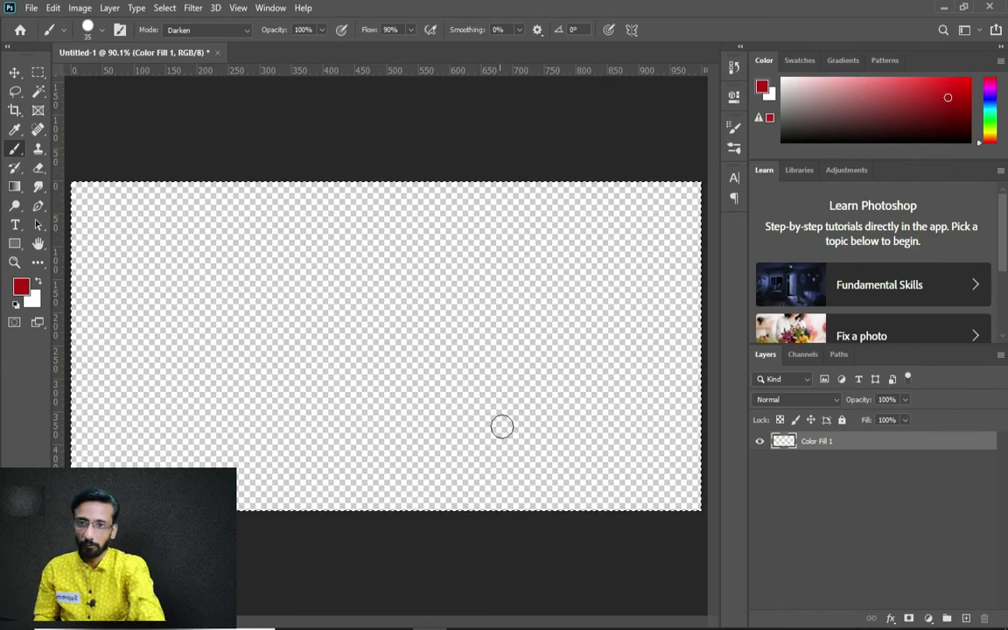
{"action": "key", "text": "ctrl+BackSpace"}
Examine the brush preset groups, the General Brushes contents and the available brush preset options.
{"action": "right_click", "coordinate": [276, 298]}
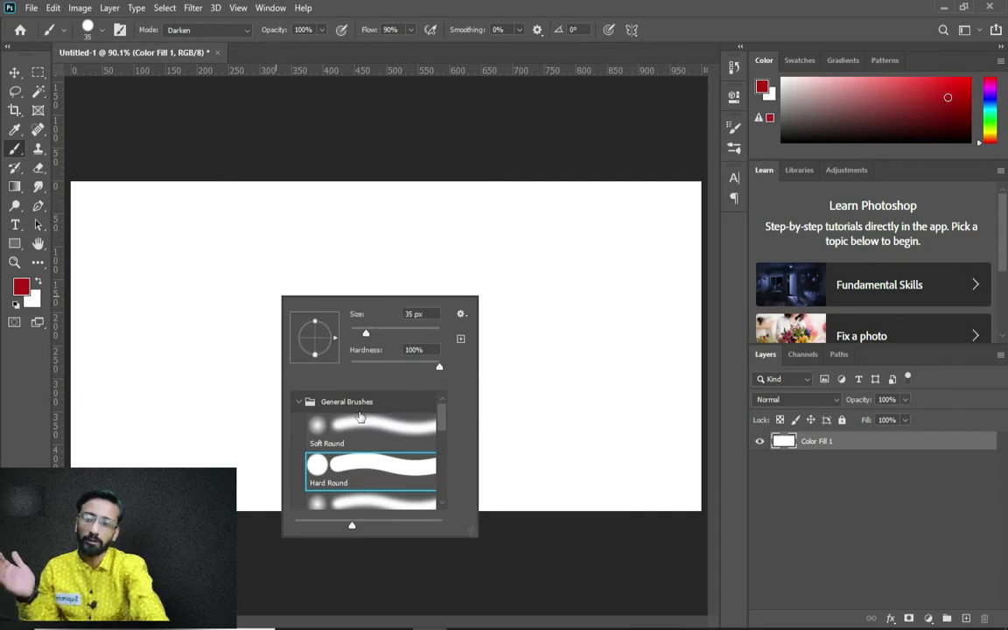
{"action": "mouse_move", "coordinate": [443, 413]}
{"action": "left_mouse_down"}
{"action": "mouse_move", "coordinate": [448, 485]}
{"action": "mouse_move", "coordinate": [440, 401]}
{"action": "mouse_move", "coordinate": [439, 429]}
{"action": "mouse_move", "coordinate": [434, 417]}
{"action": "left_mouse_up"}
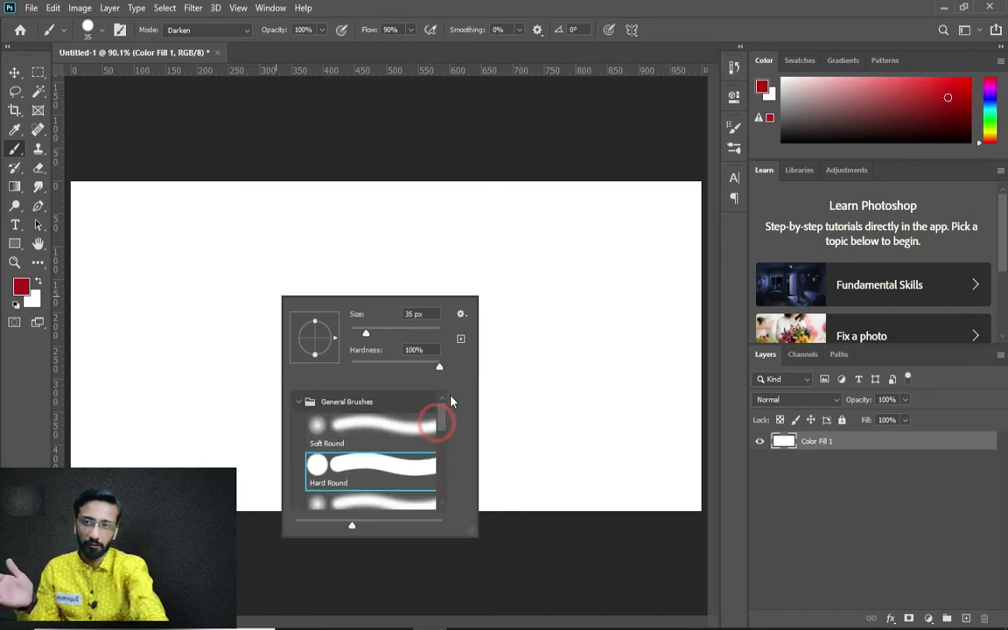
{"action": "left_click", "coordinate": [298, 400]}
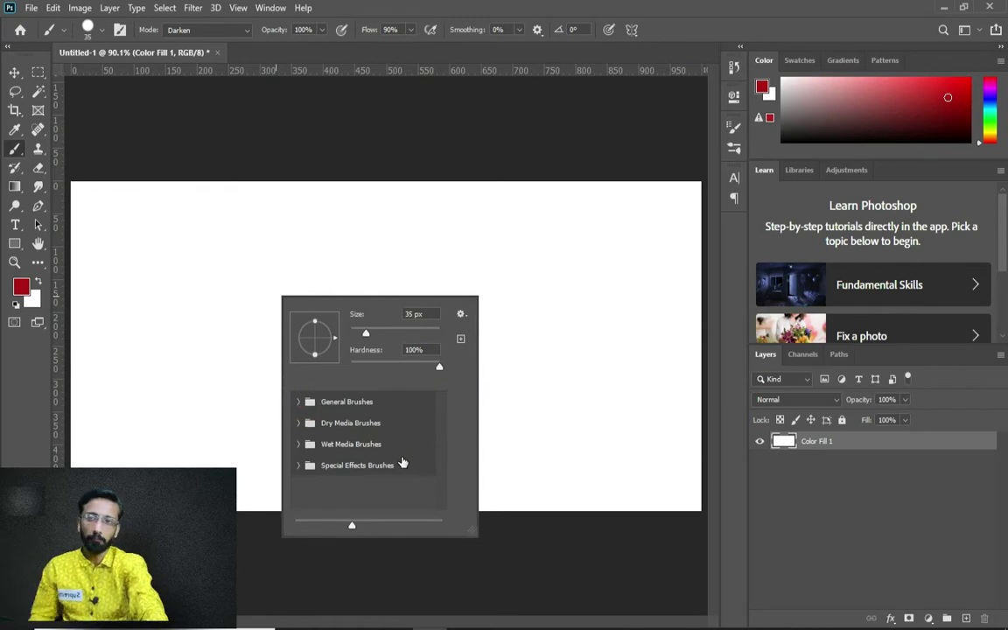
{"action": "left_click", "coordinate": [461, 315]}
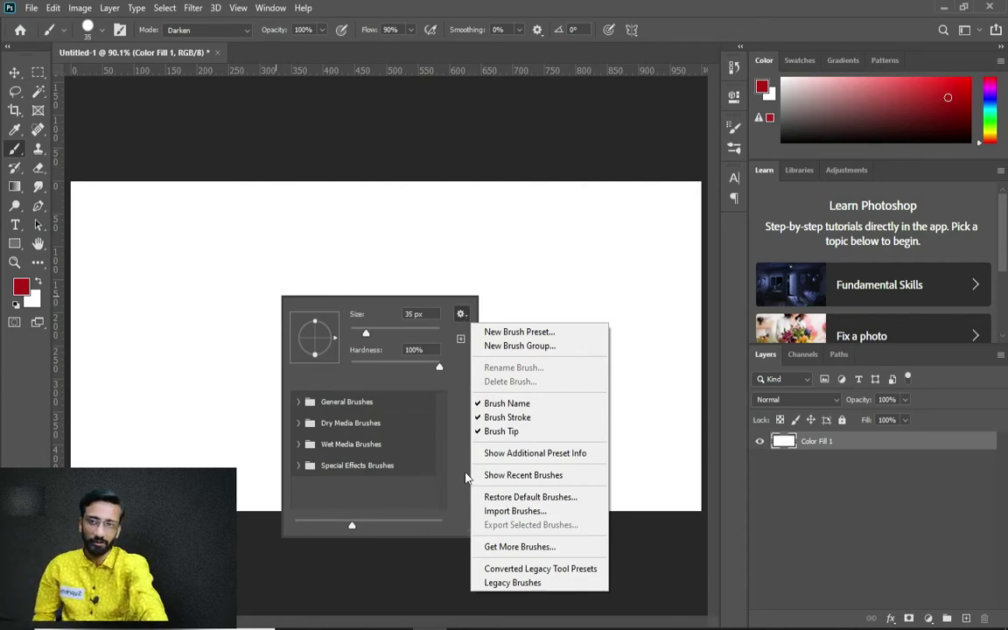
{"action": "left_click", "coordinate": [461, 314]}
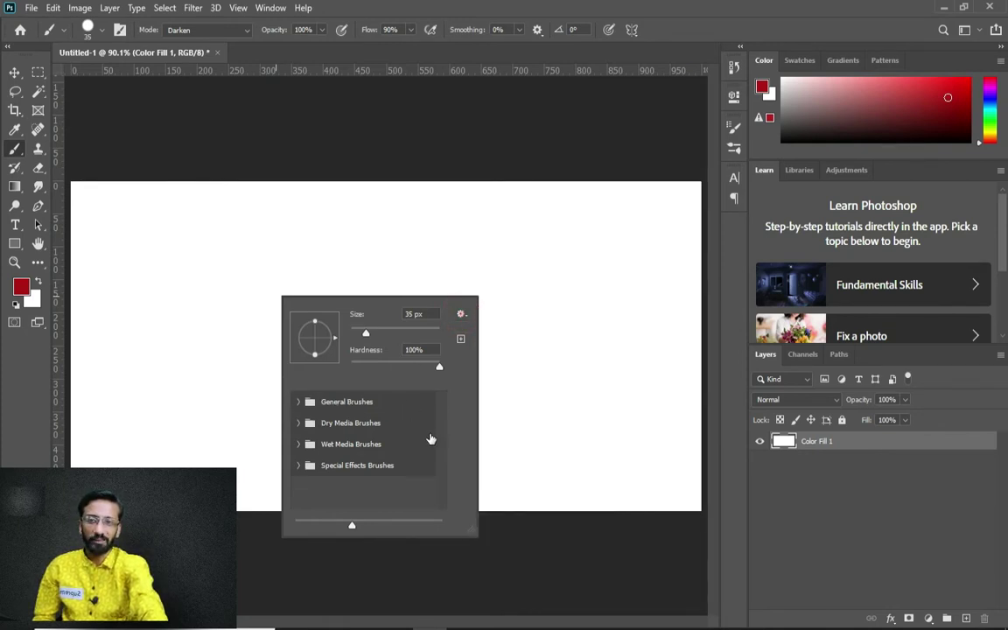
{"action": "left_click", "coordinate": [301, 402]}
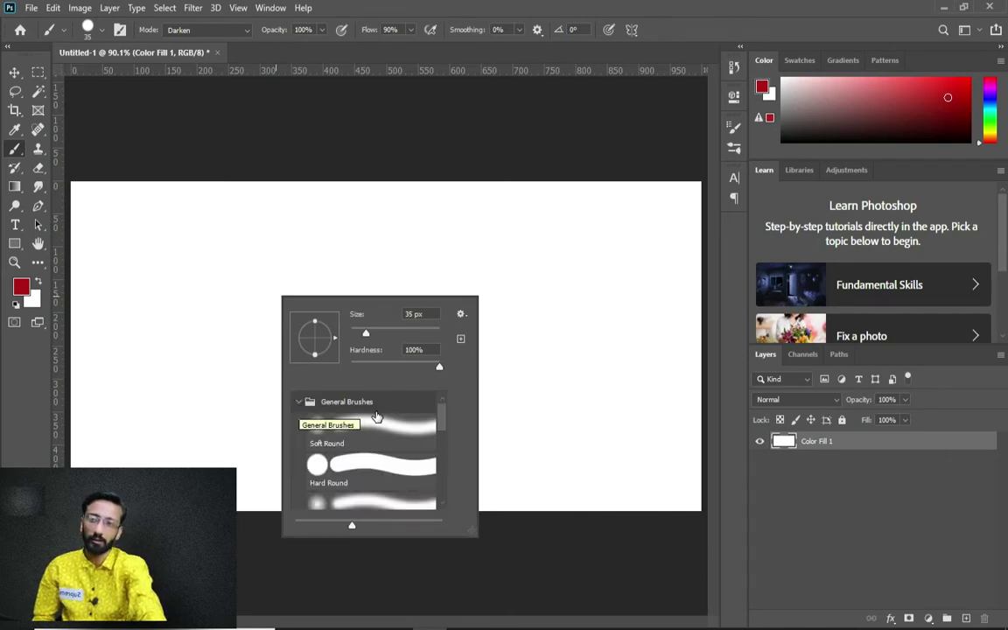
{"action": "left_click", "coordinate": [461, 314]}
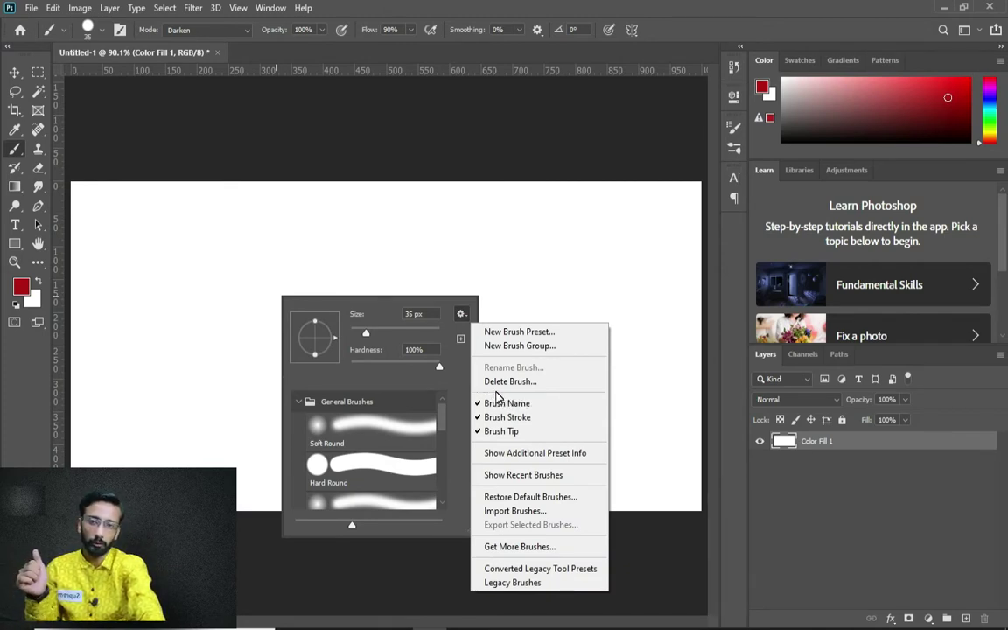
{"action": "left_click", "coordinate": [461, 315]}
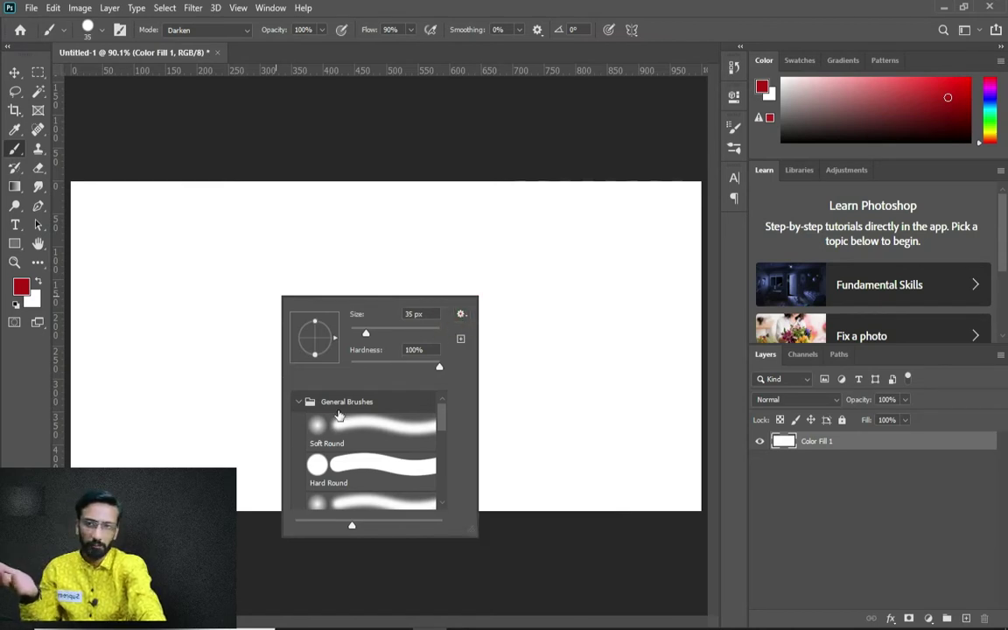
{"action": "left_click", "coordinate": [300, 401]}
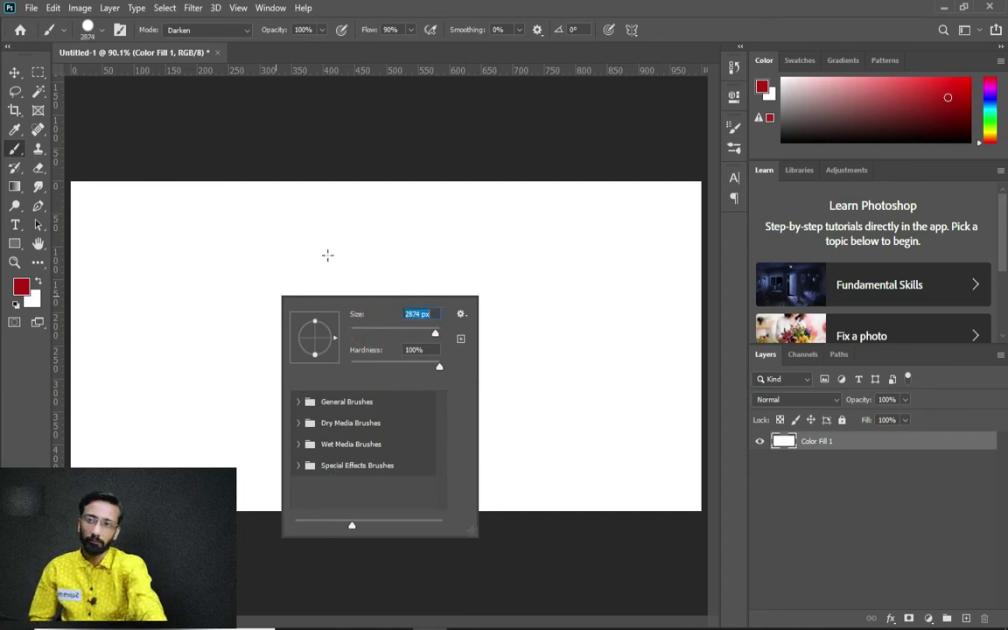
Cover the canvas with one red dab of a 2874 px brush, then undo it.
{"action": "left_click", "coordinate": [210, 284]}
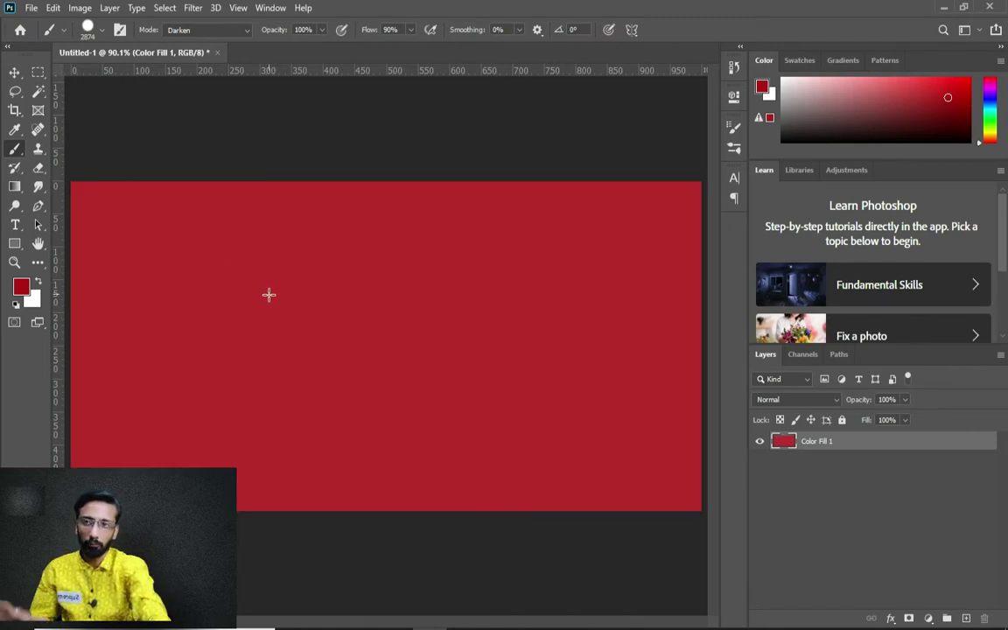
{"action": "key", "text": "ctrl+z"}
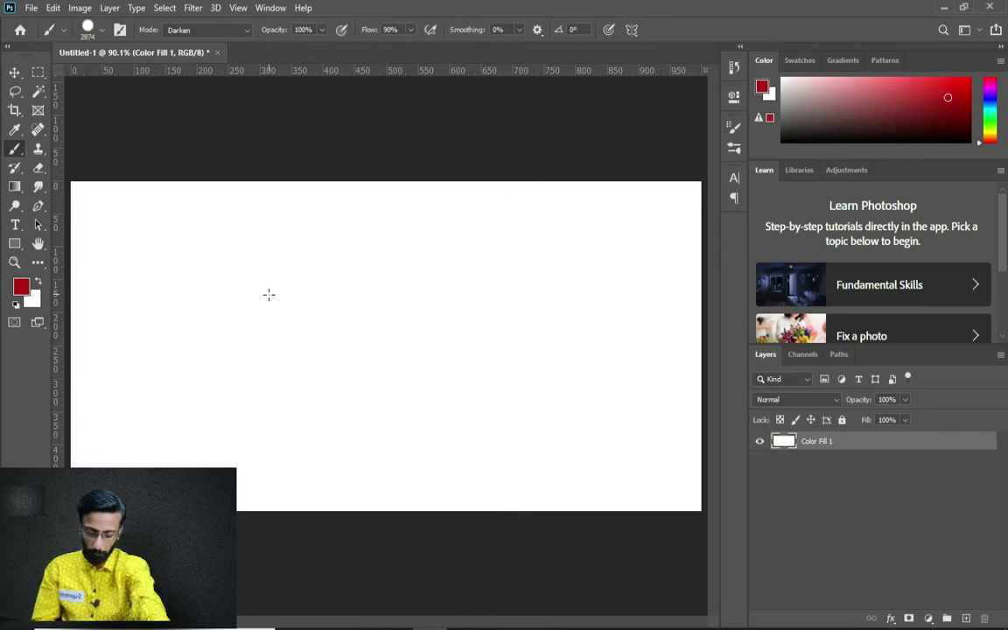
Reduce the brush size stepwise to 50 px.
{"action": "key", "text": "bracketleft"}
{"action": "key", "text": "bracketleft"}
{"action": "key", "text": "bracketleft"}
{"action": "key", "text": "bracketleft"}
{"action": "key", "text": "bracketleft"}
{"action": "key", "text": "bracketleft"}
{"action": "key", "text": "bracketleft"}
{"action": "key", "text": "bracketleft"}
{"action": "key", "text": "bracketleft"}
{"action": "key", "text": "bracketleft"}
{"action": "key", "text": "bracketleft"}
{"action": "key", "text": "bracketleft"}
{"action": "key", "text": "bracketleft"}
{"action": "key", "text": "bracketleft"}
{"action": "key", "text": "bracketleft"}
{"action": "key", "text": "bracketleft"}
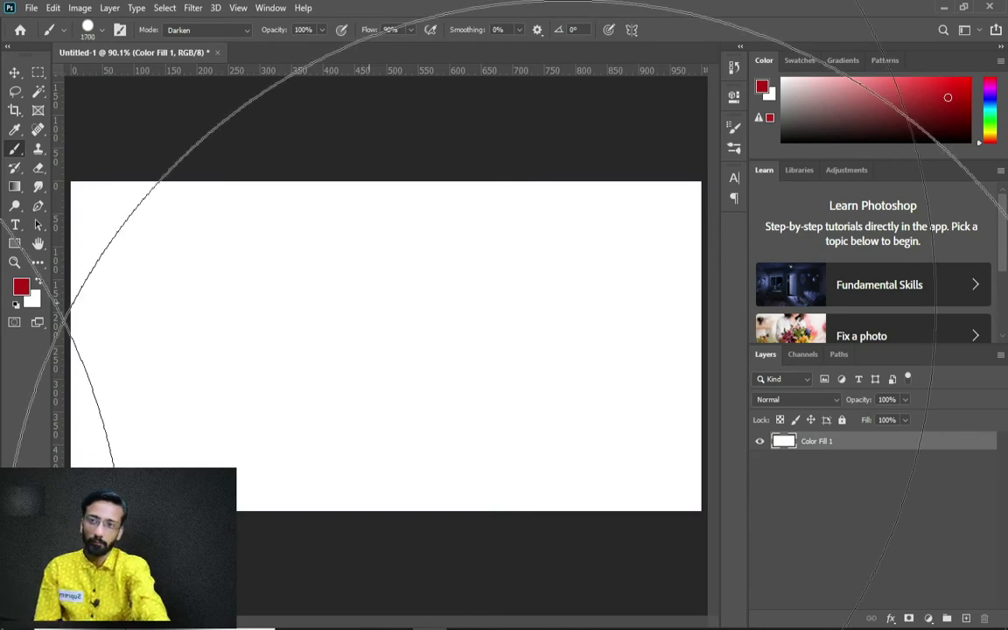
{"action": "key", "text": "bracketleft"}
{"action": "key", "text": "bracketleft"}
{"action": "key", "text": "bracketleft"}
{"action": "key", "text": "bracketleft"}
{"action": "key", "text": "bracketleft"}
{"action": "key", "text": "bracketleft"}
{"action": "key", "text": "bracketleft"}
{"action": "key", "text": "bracketleft"}
{"action": "key", "text": "bracketleft"}
{"action": "key", "text": "bracketleft"}
{"action": "key", "text": "bracketleft"}
{"action": "key", "text": "bracketleft"}
{"action": "key", "text": "bracketleft"}
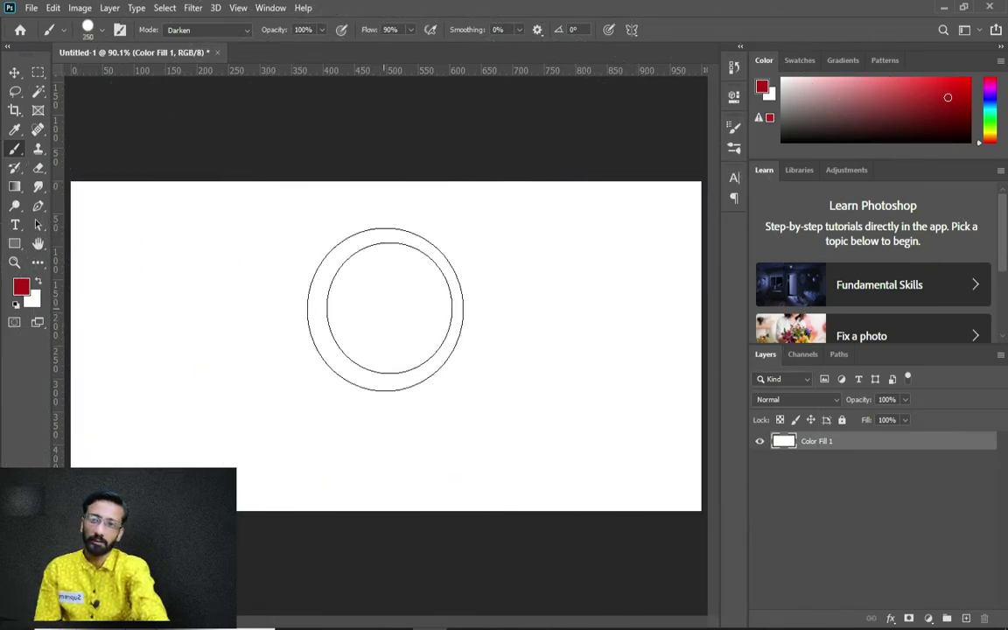
{"action": "key", "text": "bracketleft"}
{"action": "key", "text": "bracketleft"}
{"action": "key", "text": "bracketleft"}
{"action": "key", "text": "bracketleft"}
{"action": "key", "text": "bracketleft"}
{"action": "key", "text": "bracketleft"}
{"action": "key", "text": "bracketleft"}
{"action": "key", "text": "bracketleft"}
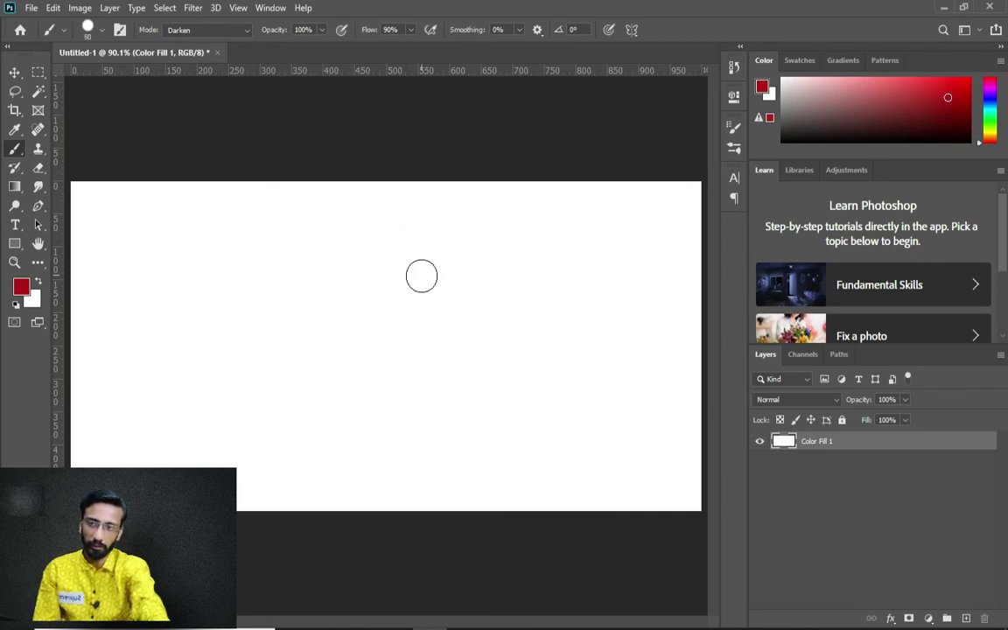
Set the brush size to 21 px and paint a short horizontal red stroke in the canvas's upper part.
{"action": "right_click", "coordinate": [357, 295]}
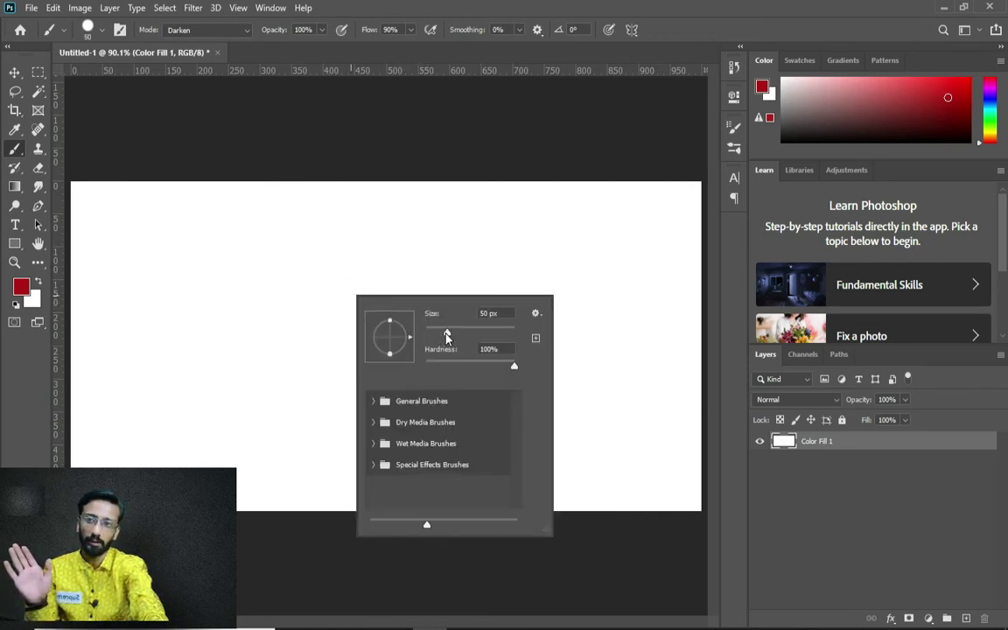
{"action": "left_click_drag", "start_coordinate": [446, 337], "coordinate": [439, 334]}
{"action": "left_click_drag", "start_coordinate": [223, 257], "coordinate": [391, 257]}
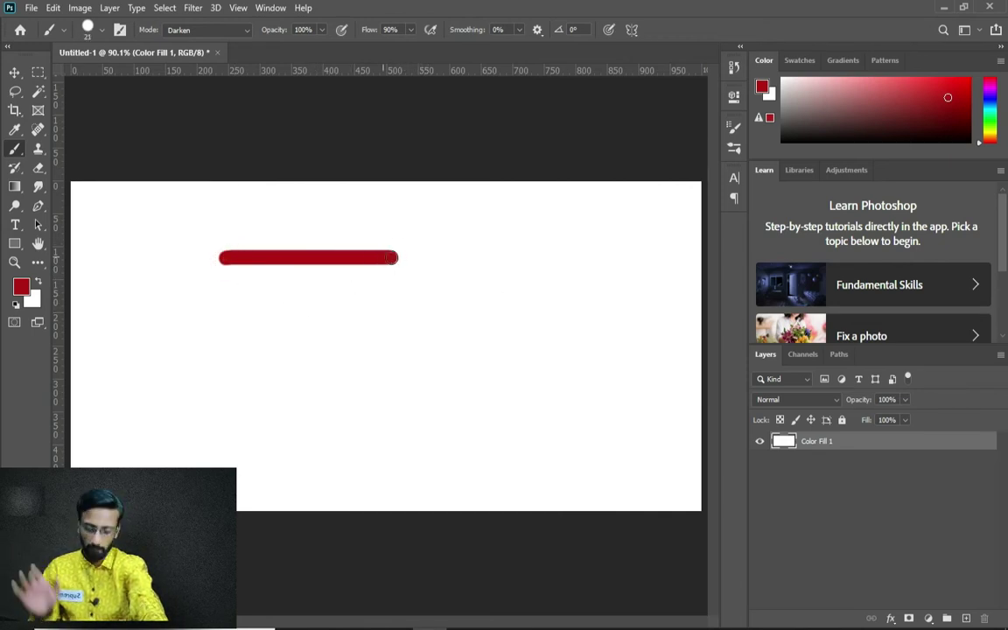
Set the brush size to 199 px, paint a thick stroke below the thin one, and undo both strokes.
{"action": "right_click", "coordinate": [374, 279]}
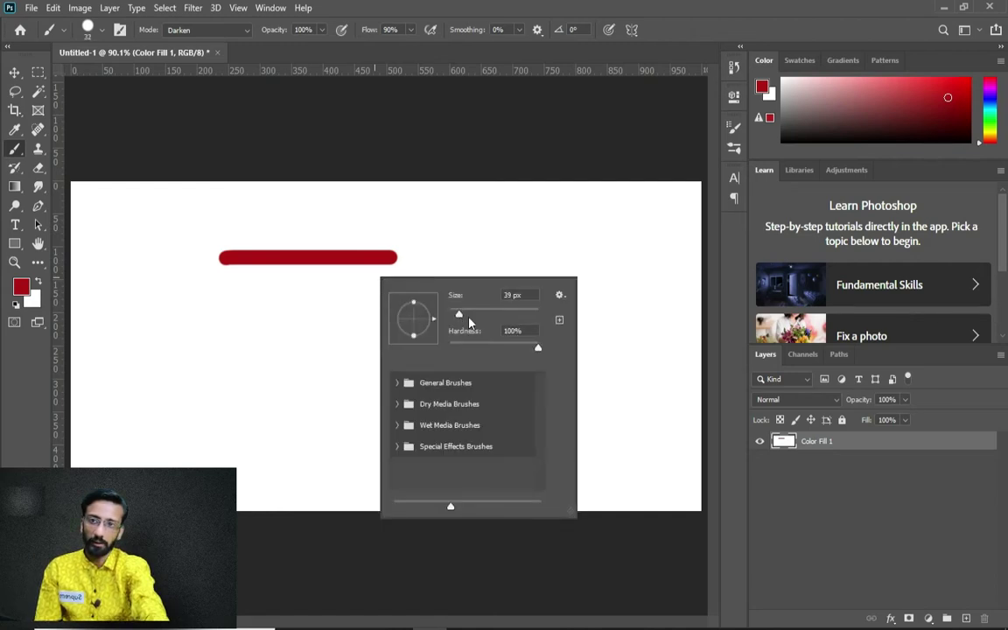
{"action": "mouse_move", "coordinate": [310, 334]}
{"action": "left_mouse_down"}
{"action": "mouse_move", "coordinate": [468, 337]}
{"action": "mouse_move", "coordinate": [421, 394]}
{"action": "left_mouse_up"}
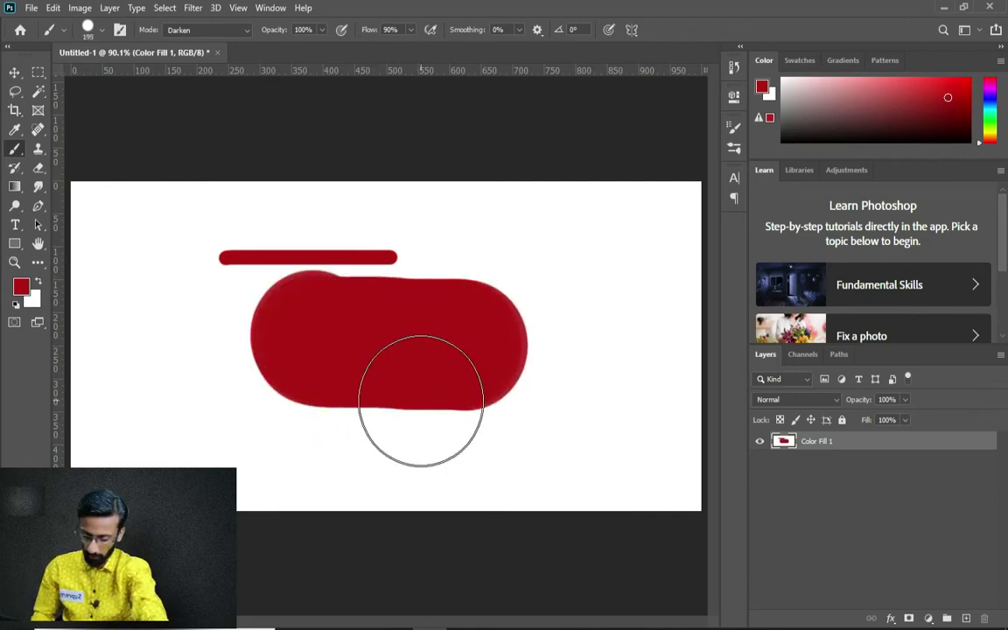
{"action": "key", "text": "ctrl+z"}
{"action": "key", "text": "ctrl+z"}
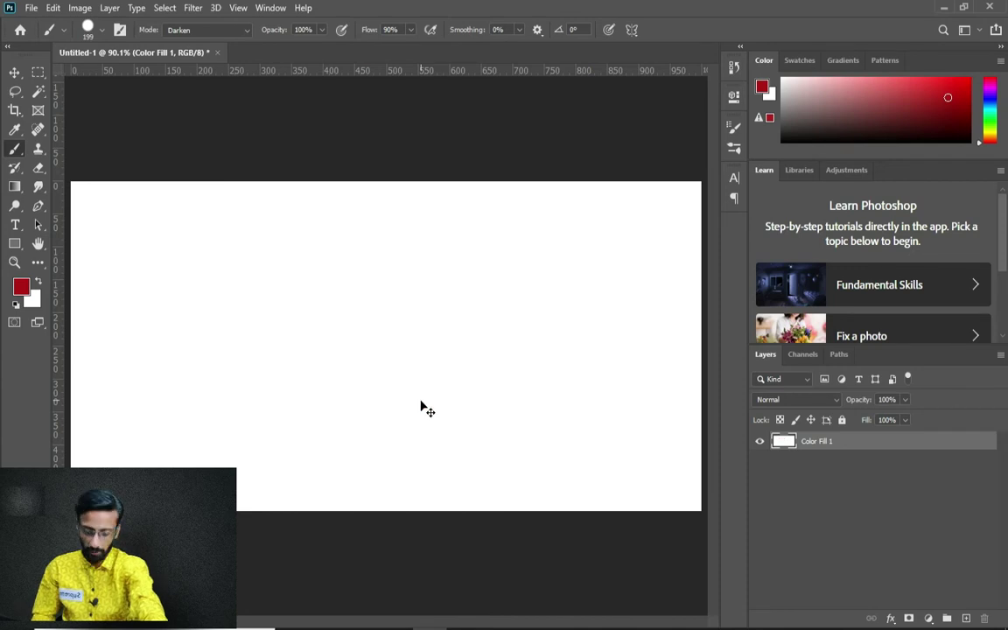
Set the brush hardness to 0% and paint a wide, soft-edged horizontal stroke across the middle of the canvas.
{"action": "right_click", "coordinate": [394, 389]}
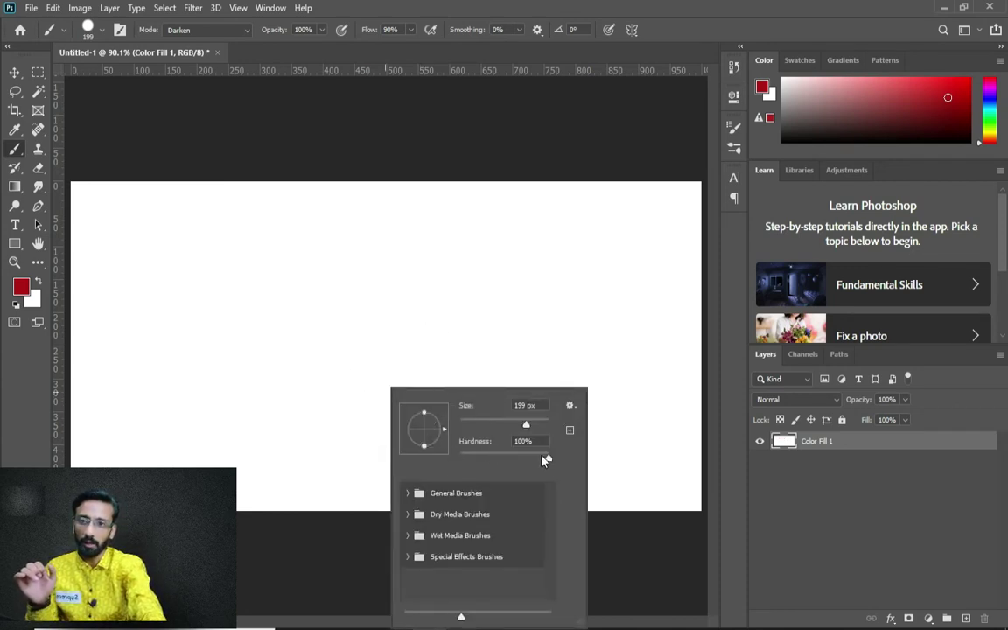
{"action": "left_click_drag", "start_coordinate": [542, 454], "coordinate": [461, 454]}
{"action": "mouse_move", "coordinate": [289, 308]}
{"action": "left_mouse_down"}
{"action": "mouse_move", "coordinate": [505, 311]}
{"action": "mouse_move", "coordinate": [540, 322]}
{"action": "left_mouse_up"}
Reduce the brush size to 60 px, paint a thinner soft stroke below the wide one, and undo both strokes.
{"action": "key", "text": "bracketleft"}
{"action": "key", "text": "bracketleft"}
{"action": "key", "text": "bracketleft"}
{"action": "key", "text": "bracketleft"}
{"action": "key", "text": "bracketleft"}
{"action": "key", "text": "bracketleft"}
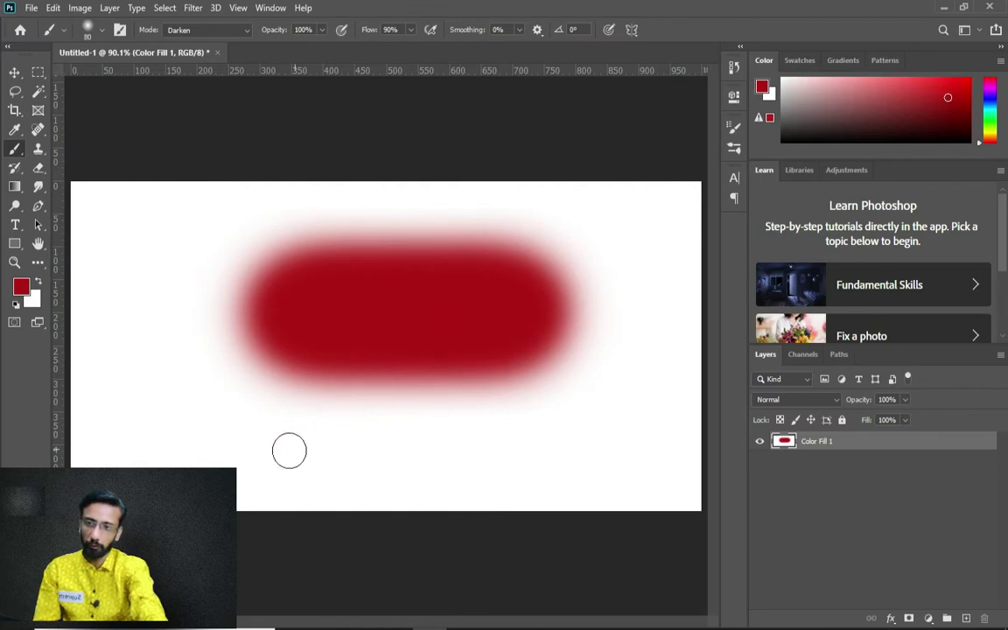
{"action": "left_click_drag", "start_coordinate": [289, 450], "coordinate": [464, 466]}
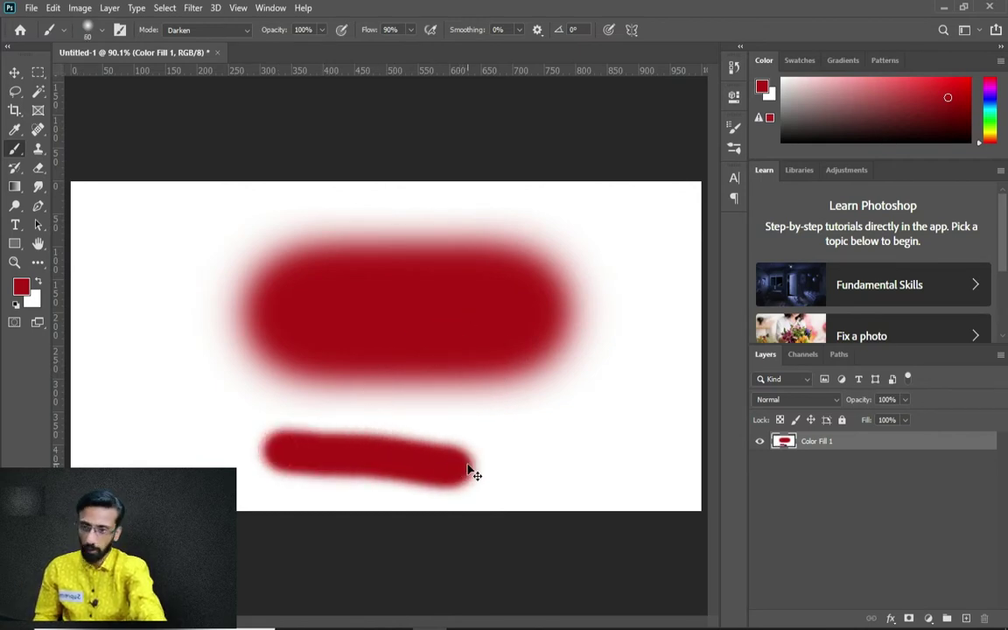
{"action": "key", "text": "ctrl+z"}
{"action": "key", "text": "ctrl+z"}
Set the brush hardness to 100%, paint a straight horizontal hard-edged stroke, and undo it.
{"action": "right_click", "coordinate": [485, 401]}
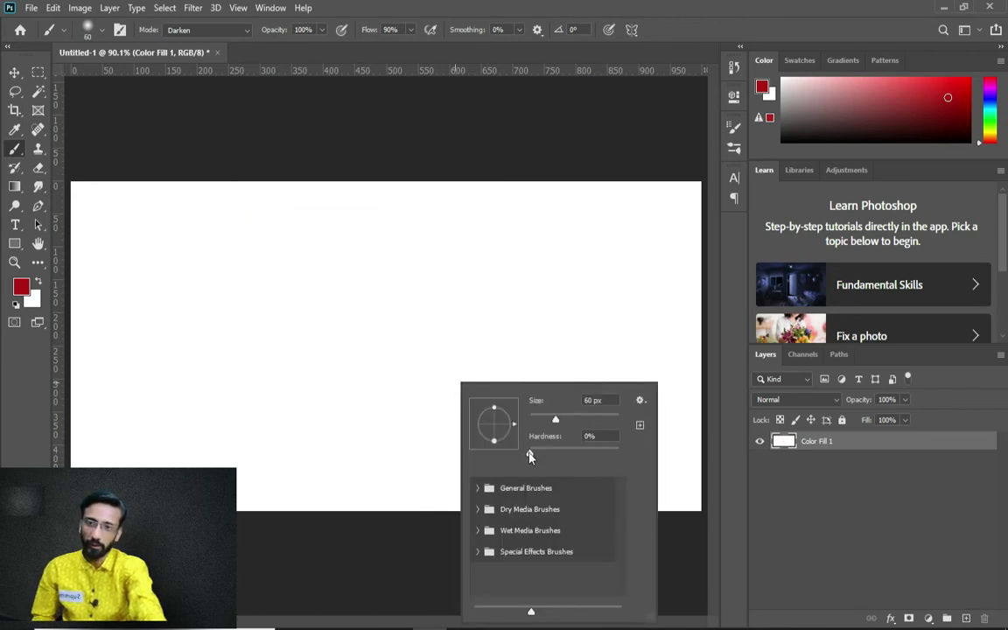
{"action": "left_click_drag", "start_coordinate": [528, 454], "coordinate": [665, 458]}
{"action": "left_click", "coordinate": [268, 266]}
{"action": "left_click", "coordinate": [548, 266], "text": "shift"}
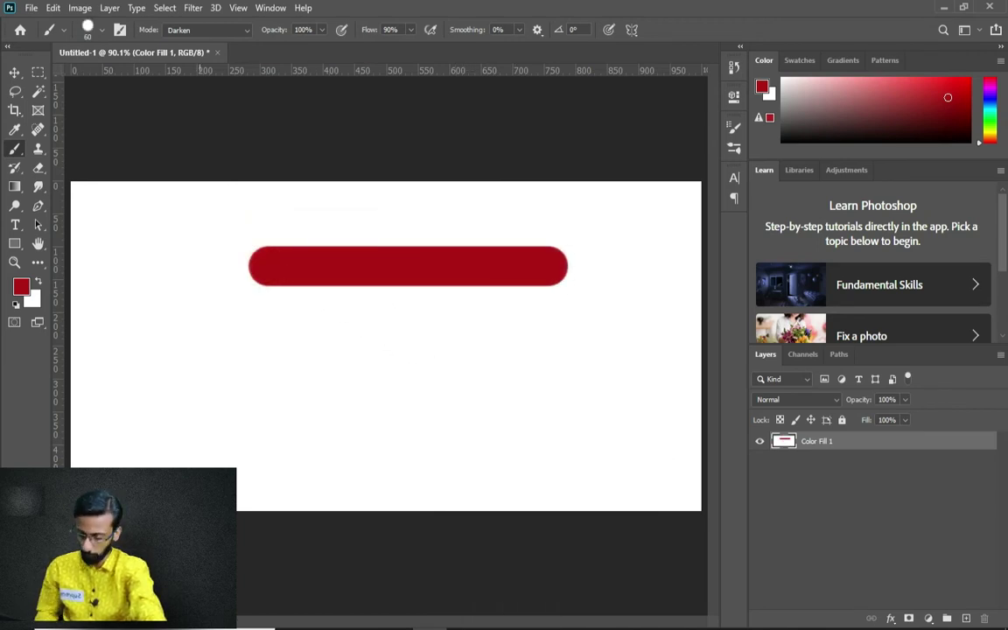
{"action": "key", "text": "ctrl+z"}
{"action": "key", "text": "ctrl+z"}
Choose the Kyle's Concept Brushes - Foliage Mix 2 preset from Special Effects Brushes, test one dab and undo it.
{"action": "right_click", "coordinate": [360, 368]}
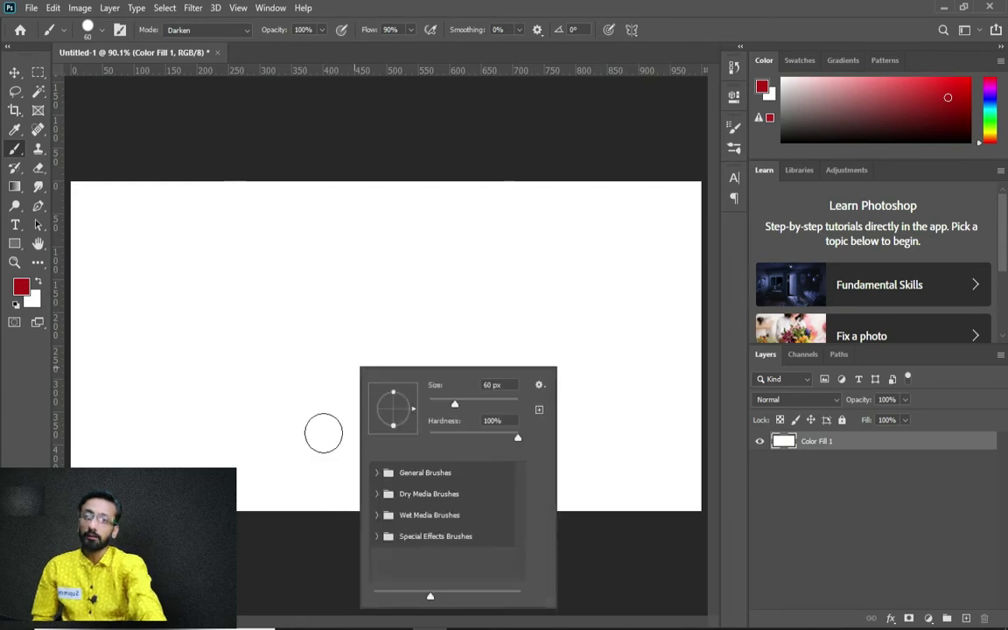
{"action": "left_click", "coordinate": [378, 537]}
{"action": "mouse_move", "coordinate": [523, 486]}
{"action": "left_mouse_down"}
{"action": "mouse_move", "coordinate": [526, 558]}
{"action": "mouse_move", "coordinate": [520, 544]}
{"action": "left_mouse_up"}
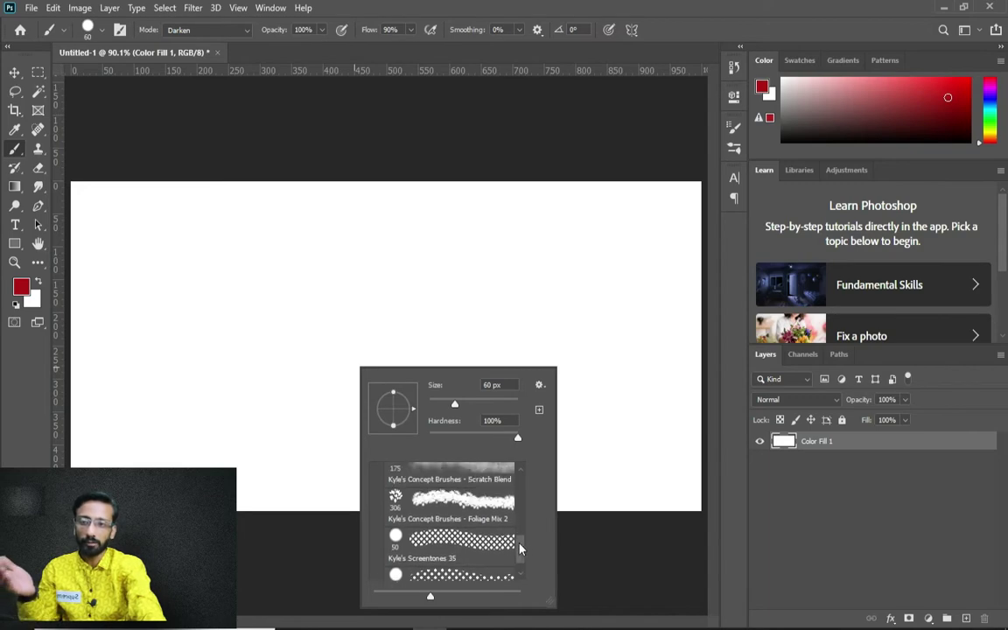
{"action": "left_click", "coordinate": [461, 506]}
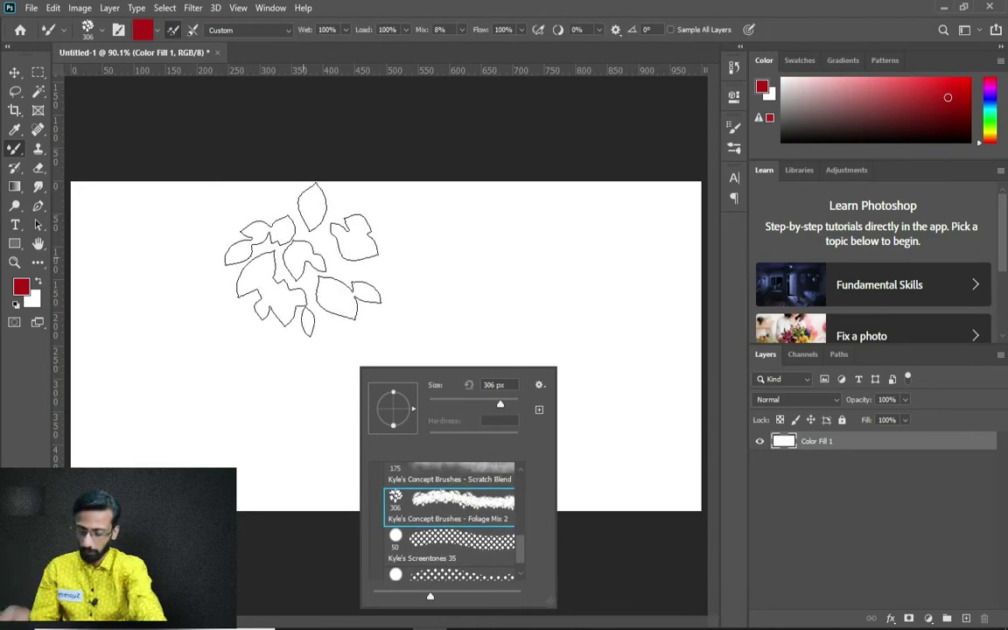
{"action": "left_click", "coordinate": [302, 258]}
{"action": "key", "text": "ctrl+z"}
Set the foreground colour to green 15b083.
{"action": "left_click", "coordinate": [21, 286]}
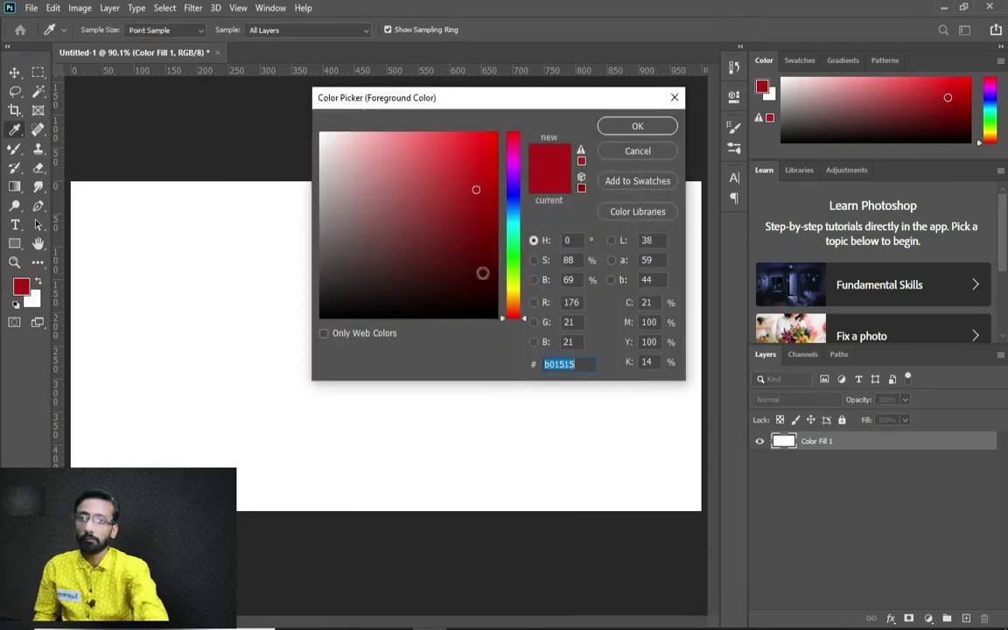
{"action": "left_click", "coordinate": [513, 265]}
{"action": "left_click_drag", "start_coordinate": [513, 261], "coordinate": [513, 234]}
{"action": "left_click", "coordinate": [637, 127]}
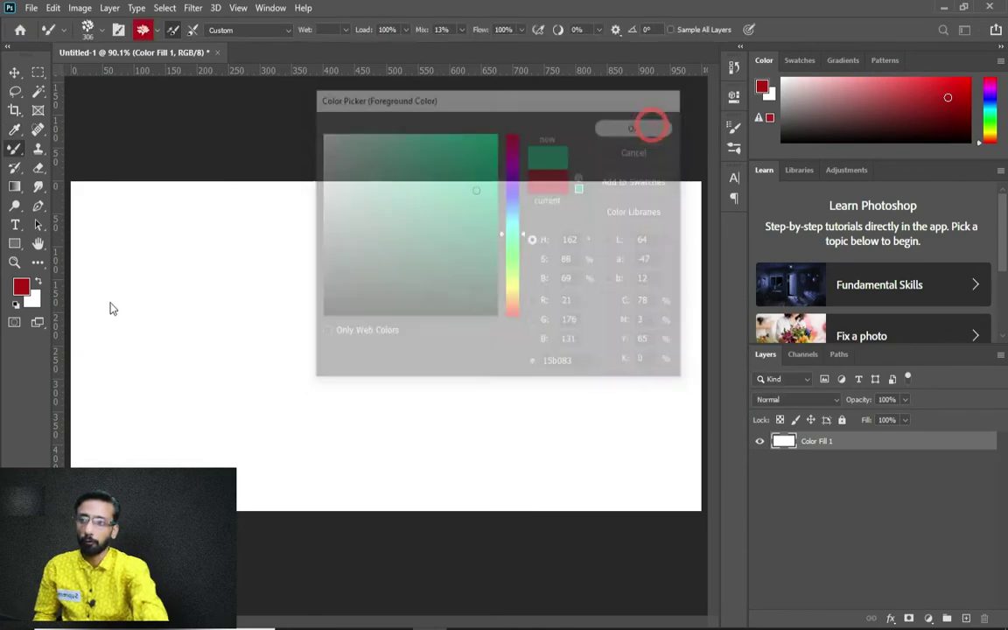
Set the background colour to dark green and paint a band of foliage across the middle of the canvas.
{"action": "left_click", "coordinate": [32, 298]}
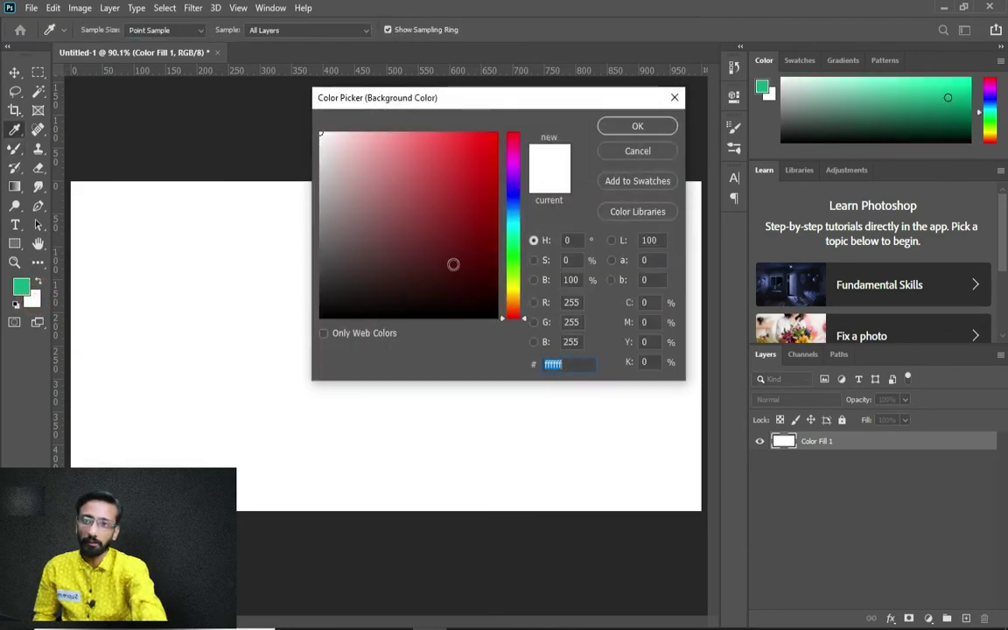
{"action": "left_click", "coordinate": [513, 273]}
{"action": "left_click", "coordinate": [484, 273]}
{"action": "left_click", "coordinate": [637, 126]}
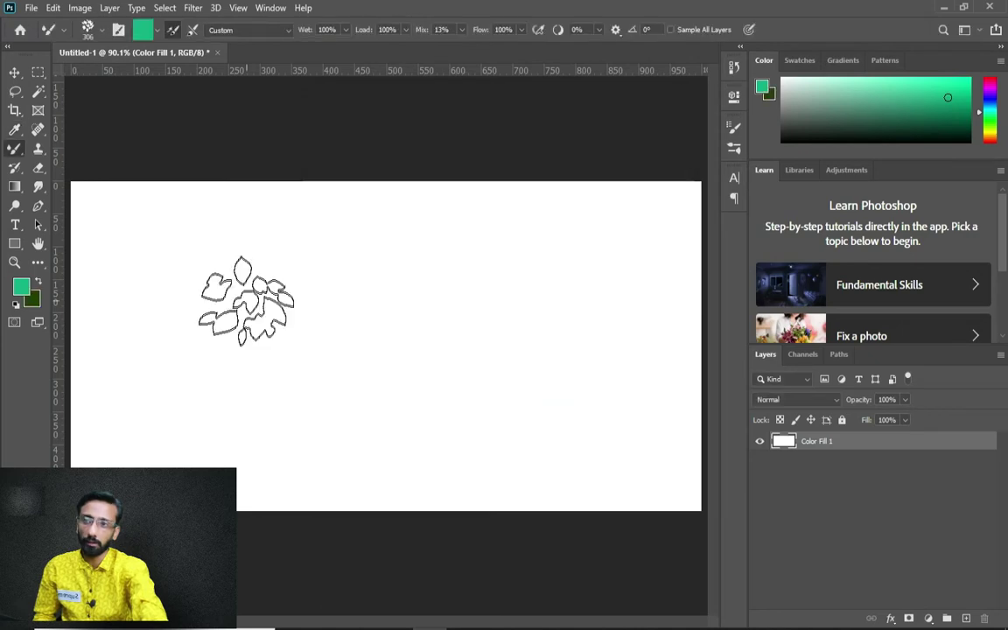
{"action": "mouse_move", "coordinate": [270, 304]}
{"action": "left_mouse_down"}
{"action": "mouse_move", "coordinate": [327, 310]}
{"action": "mouse_move", "coordinate": [346, 350]}
{"action": "mouse_move", "coordinate": [418, 365]}
{"action": "mouse_move", "coordinate": [453, 367]}
{"action": "mouse_move", "coordinate": [519, 315]}
{"action": "left_mouse_up"}
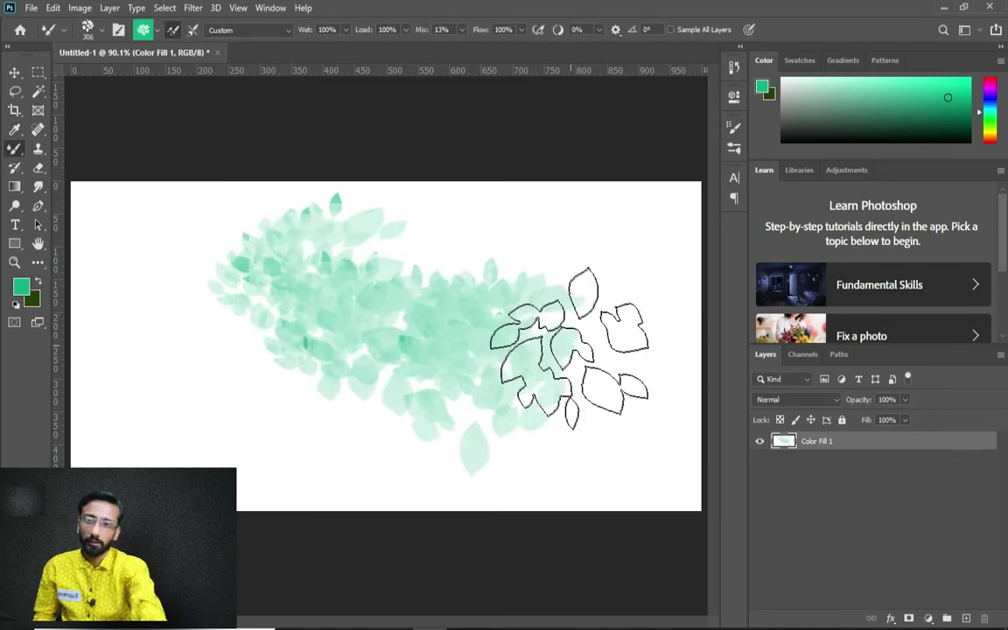
Paint more foliage over the rest of the canvas and clear the layer's entire contents.
{"action": "mouse_move", "coordinate": [635, 236]}
{"action": "left_mouse_down"}
{"action": "mouse_move", "coordinate": [581, 197]}
{"action": "mouse_move", "coordinate": [452, 186]}
{"action": "mouse_move", "coordinate": [101, 181]}
{"action": "left_mouse_up"}
{"action": "mouse_move", "coordinate": [105, 450]}
{"action": "left_mouse_down"}
{"action": "mouse_move", "coordinate": [449, 473]}
{"action": "mouse_move", "coordinate": [652, 507]}
{"action": "left_mouse_up"}
{"action": "key", "text": "ctrl+a"}
{"action": "key", "text": "Delete"}
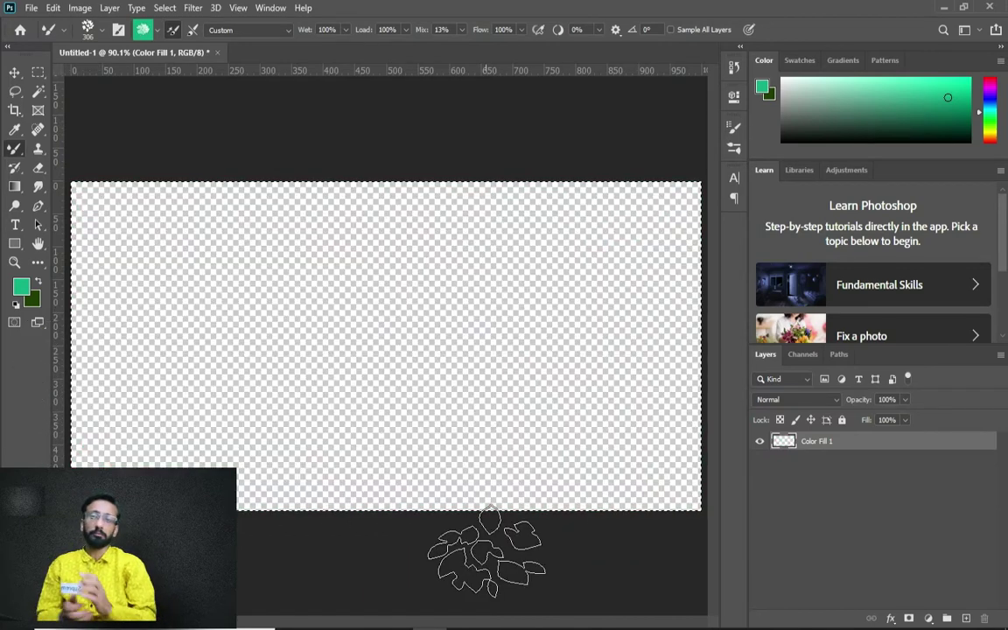
Undo the clearing and all the foliage strokes back to the blank white canvas.
{"action": "key", "text": "ctrl+z"}
{"action": "key", "text": "ctrl+z"}
{"action": "key", "text": "ctrl+z"}
{"action": "key", "text": "ctrl+z"}
{"action": "key", "text": "ctrl+z"}
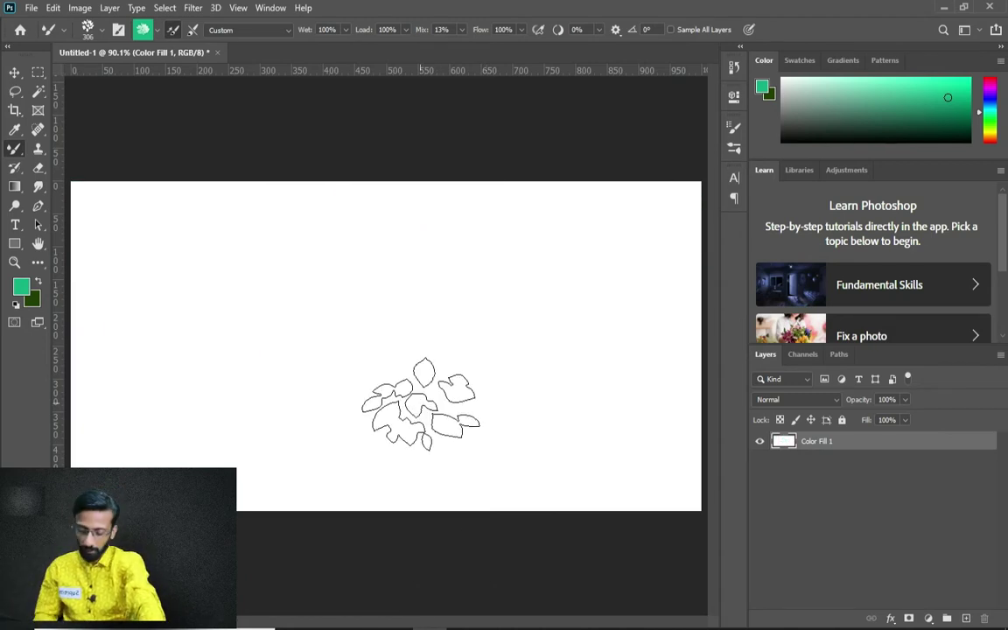
Switch from the Mixer Brush to the standard Brush tool.
{"action": "key", "text": "v"}
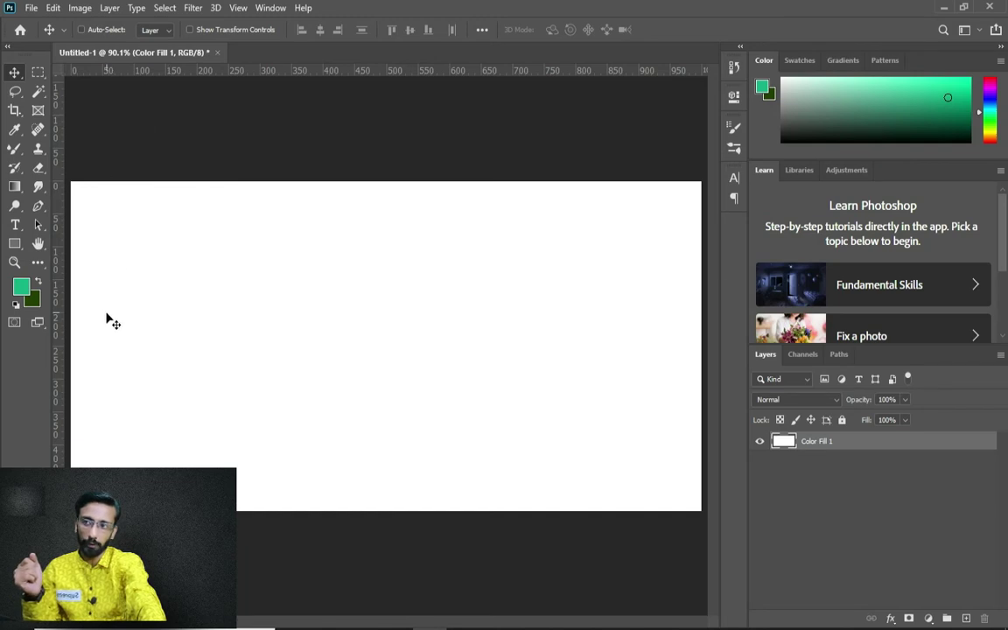
{"action": "left_click", "coordinate": [14, 149]}
{"action": "right_click", "coordinate": [15, 149]}
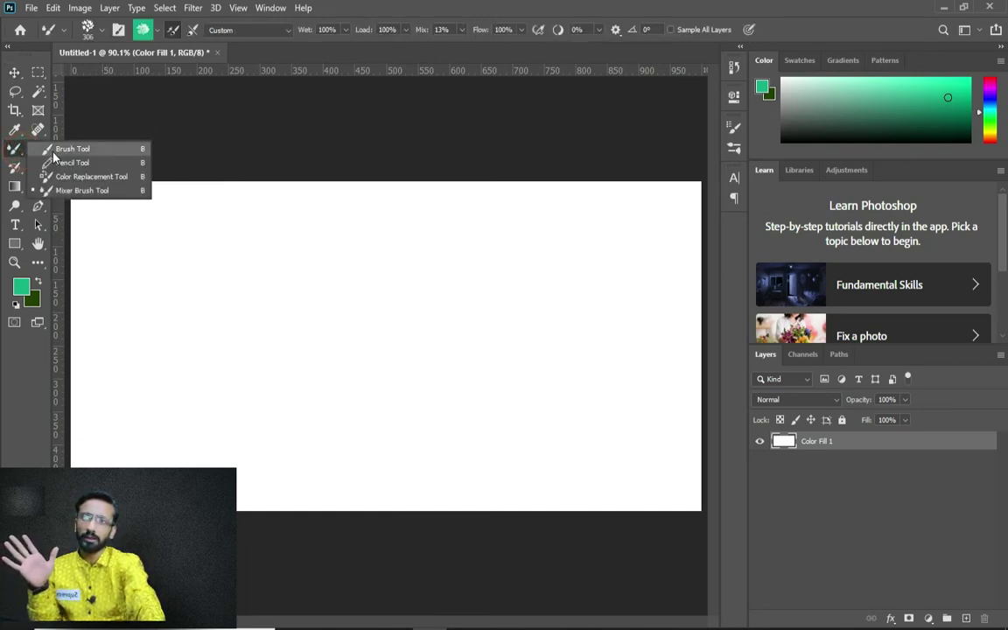
{"action": "left_click", "coordinate": [54, 154]}
Collapse the Special Effects Brushes preset group and reset the foreground and background colours to black and white.
{"action": "right_click", "coordinate": [371, 289]}
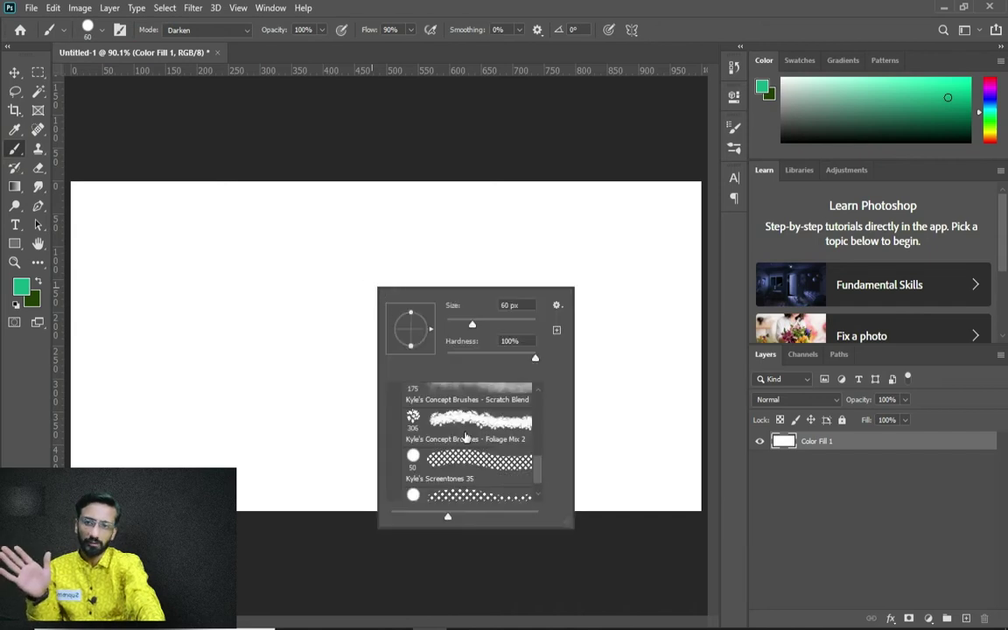
{"action": "left_click_drag", "start_coordinate": [541, 482], "coordinate": [548, 410]}
{"action": "left_click", "coordinate": [394, 457]}
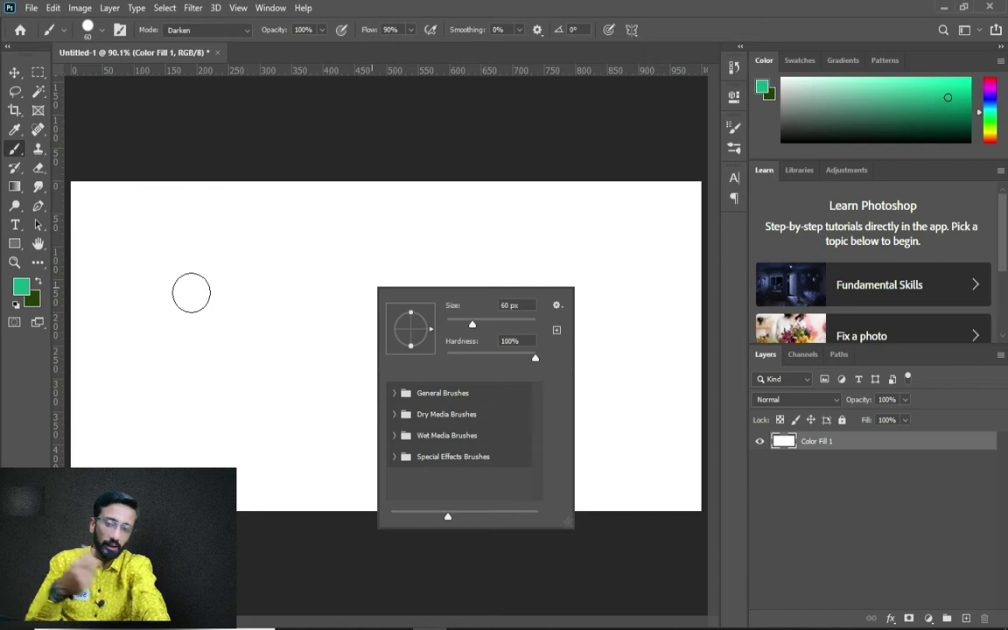
{"action": "left_click", "coordinate": [14, 304]}
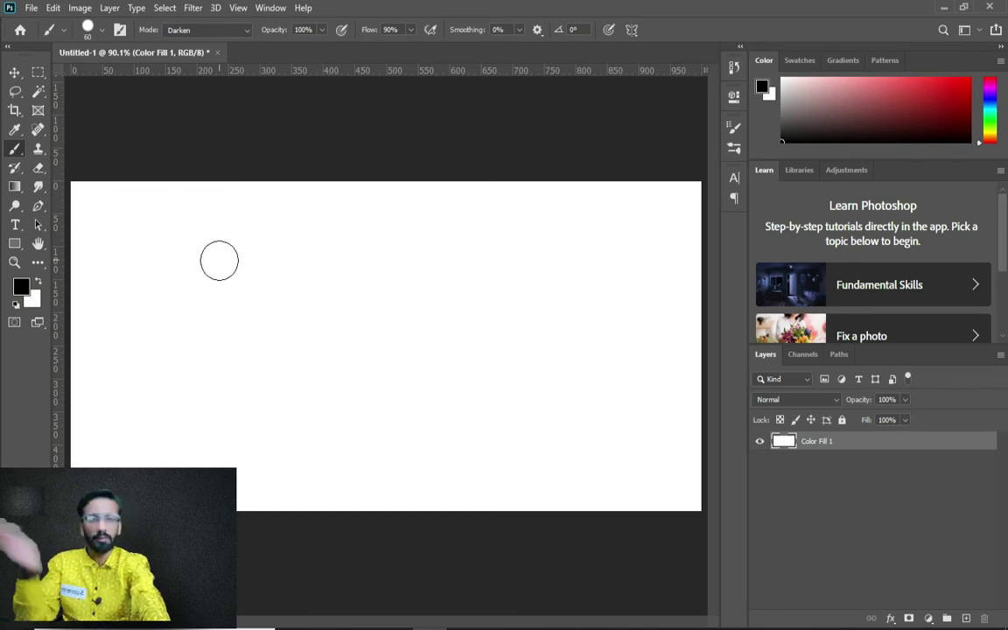
Try out the brush preset preview scaling and look into the General Brushes group.
{"action": "right_click", "coordinate": [291, 264]}
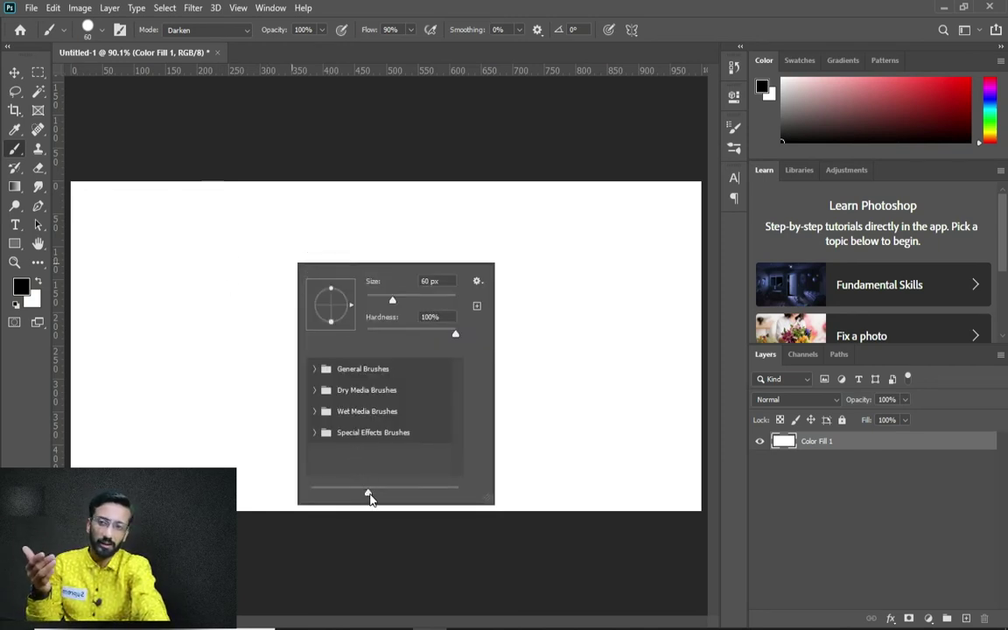
{"action": "mouse_move", "coordinate": [368, 496]}
{"action": "left_mouse_down"}
{"action": "mouse_move", "coordinate": [403, 493]}
{"action": "mouse_move", "coordinate": [379, 492]}
{"action": "left_mouse_up"}
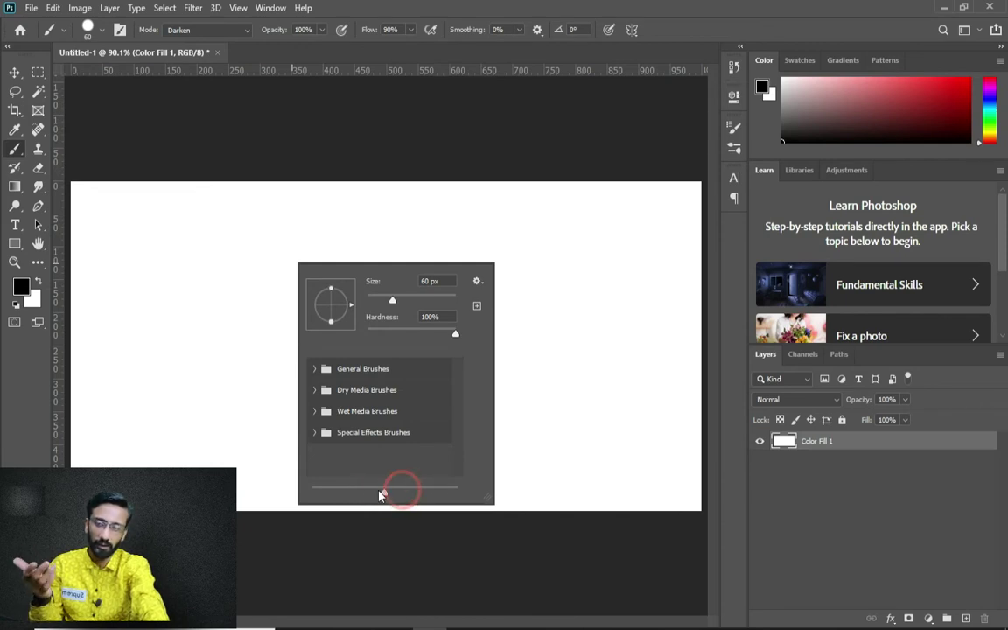
{"action": "left_click", "coordinate": [315, 368]}
{"action": "left_click", "coordinate": [314, 368]}
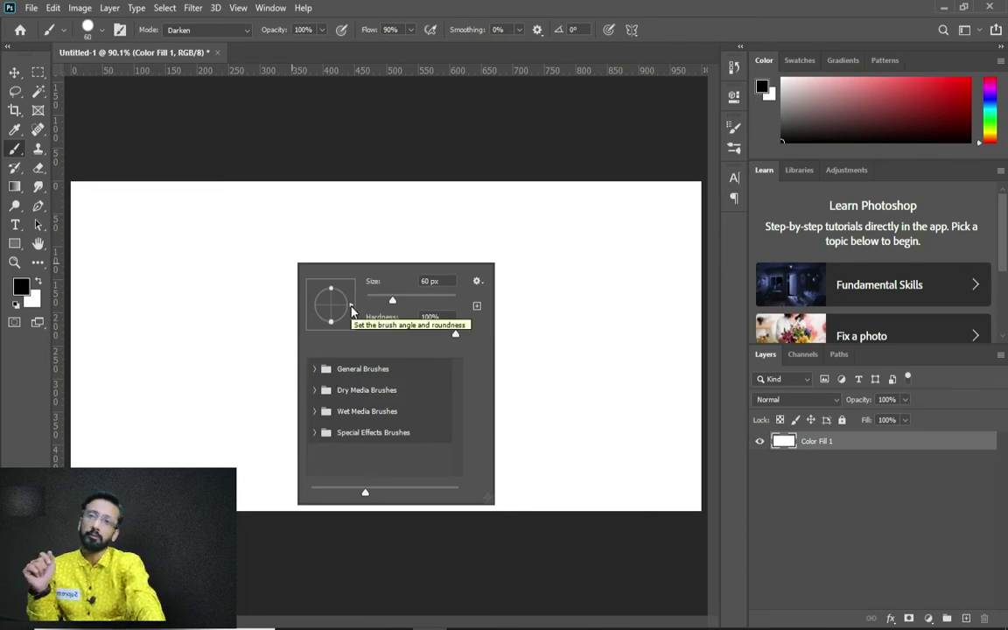
Flatten the brush tip to a narrow ellipse angled at 49°, set its size to 20 px, and test one stroke before undoing it.
{"action": "mouse_move", "coordinate": [351, 308]}
{"action": "left_mouse_down"}
{"action": "mouse_move", "coordinate": [345, 286]}
{"action": "mouse_move", "coordinate": [335, 307]}
{"action": "left_mouse_up"}
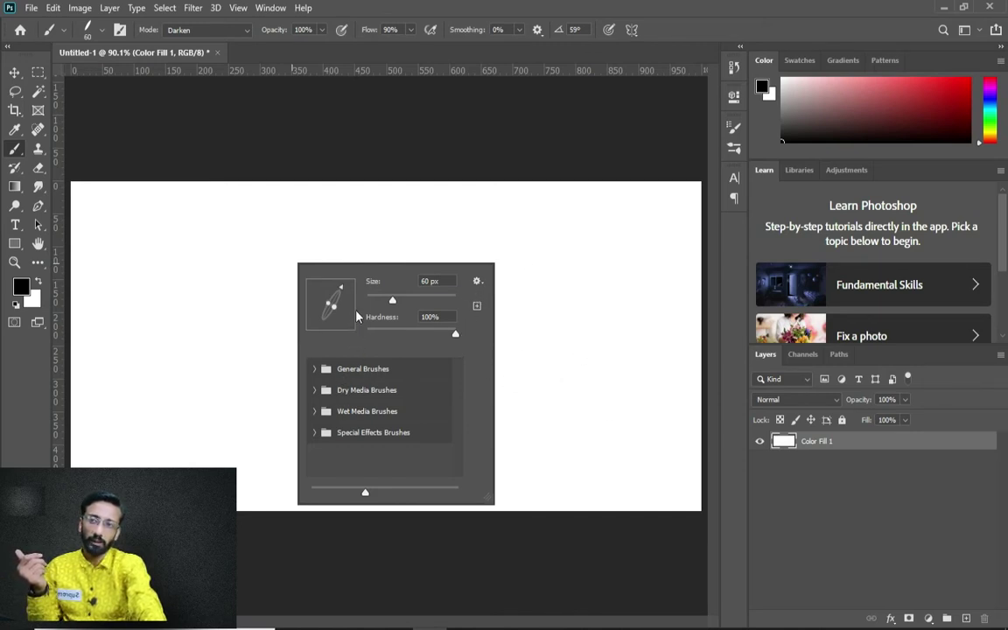
{"action": "mouse_move", "coordinate": [391, 302]}
{"action": "left_mouse_down"}
{"action": "mouse_move", "coordinate": [345, 296]}
{"action": "mouse_move", "coordinate": [341, 318]}
{"action": "mouse_move", "coordinate": [334, 306]}
{"action": "left_mouse_up"}
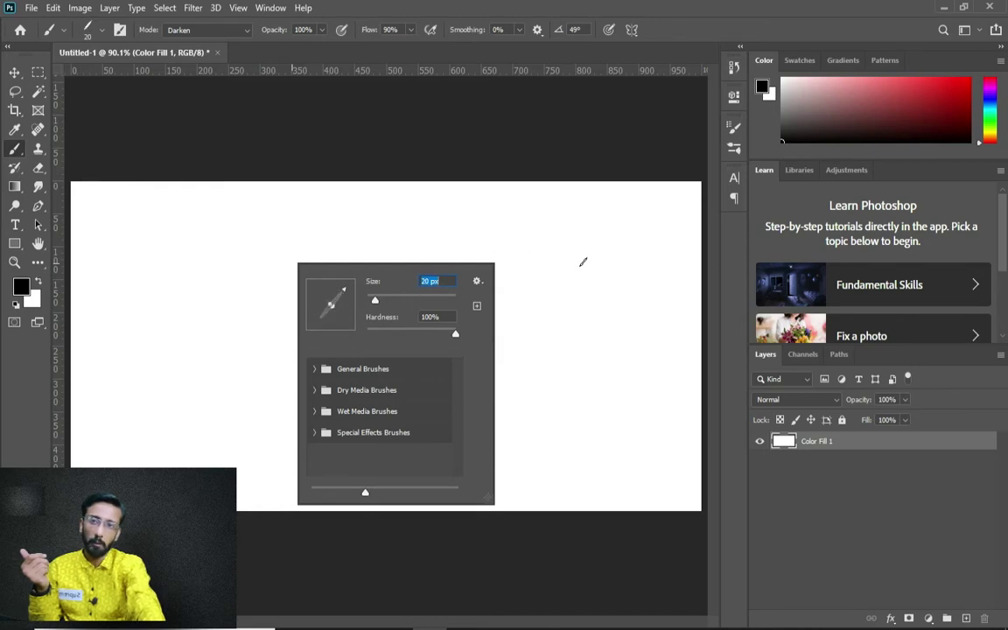
{"action": "left_click_drag", "start_coordinate": [637, 256], "coordinate": [641, 339]}
{"action": "key", "text": "ctrl+z"}
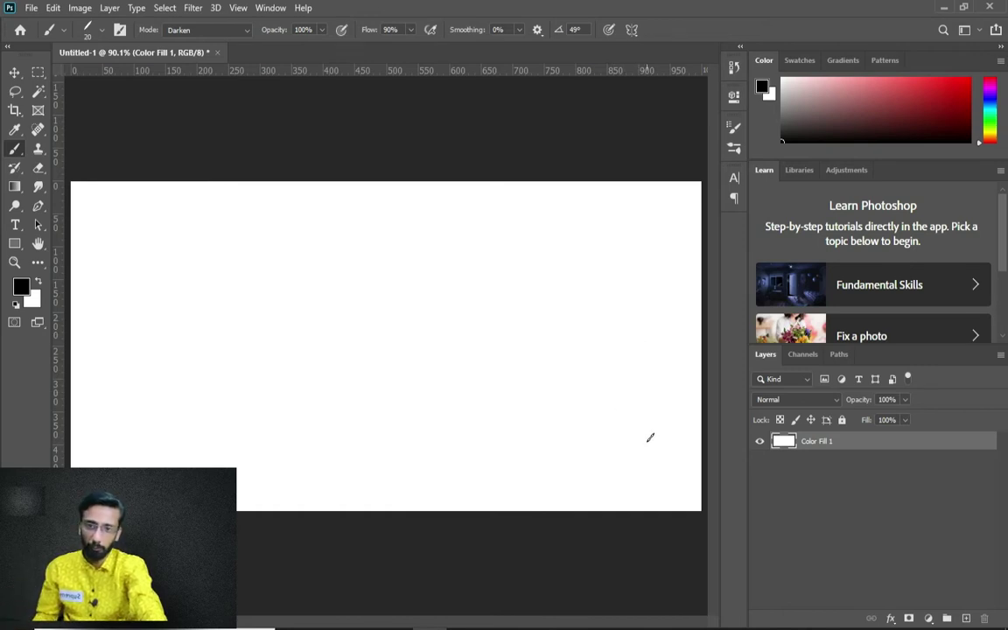
Handwrite the Urdu word پاکستان in black calligraphic strokes with its dots across the right half of the canvas.
{"action": "mouse_move", "coordinate": [659, 444]}
{"action": "left_mouse_down"}
{"action": "mouse_move", "coordinate": [623, 464]}
{"action": "mouse_move", "coordinate": [619, 298]}
{"action": "left_mouse_up"}
{"action": "left_click", "coordinate": [635, 480]}
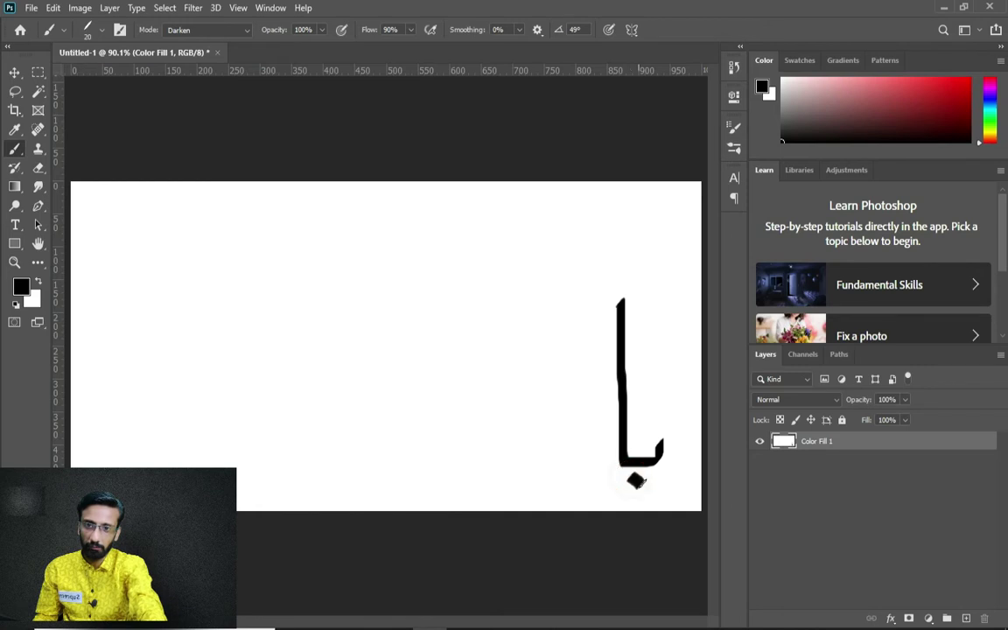
{"action": "left_click", "coordinate": [647, 492]}
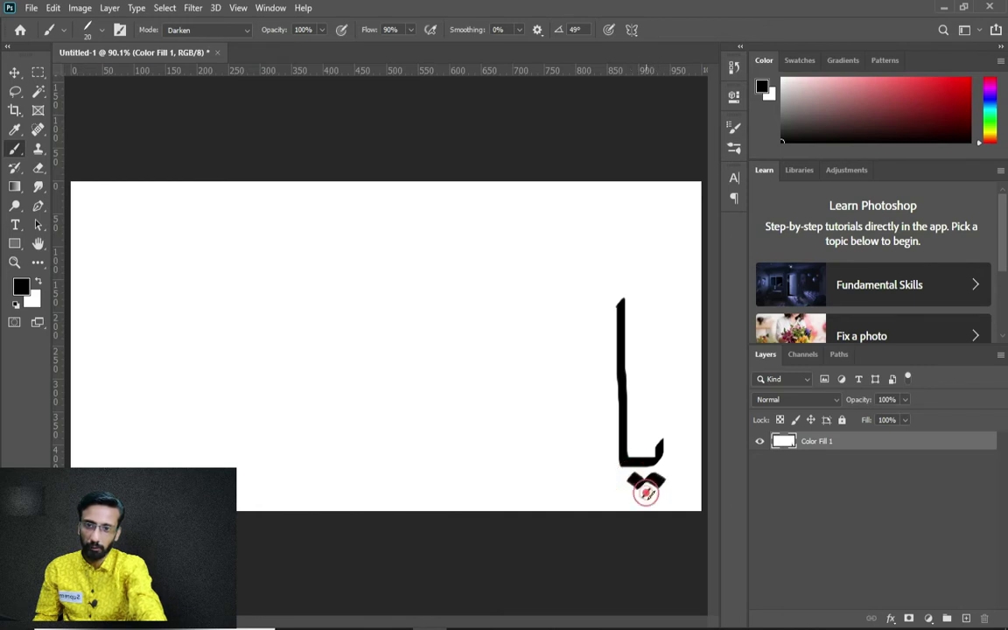
{"action": "mouse_move", "coordinate": [678, 321]}
{"action": "left_mouse_down"}
{"action": "mouse_move", "coordinate": [574, 408]}
{"action": "mouse_move", "coordinate": [588, 468]}
{"action": "mouse_move", "coordinate": [567, 458]}
{"action": "mouse_move", "coordinate": [566, 481]}
{"action": "mouse_move", "coordinate": [552, 477]}
{"action": "mouse_move", "coordinate": [548, 493]}
{"action": "mouse_move", "coordinate": [534, 476]}
{"action": "mouse_move", "coordinate": [519, 500]}
{"action": "mouse_move", "coordinate": [423, 482]}
{"action": "mouse_move", "coordinate": [431, 286]}
{"action": "left_mouse_up"}
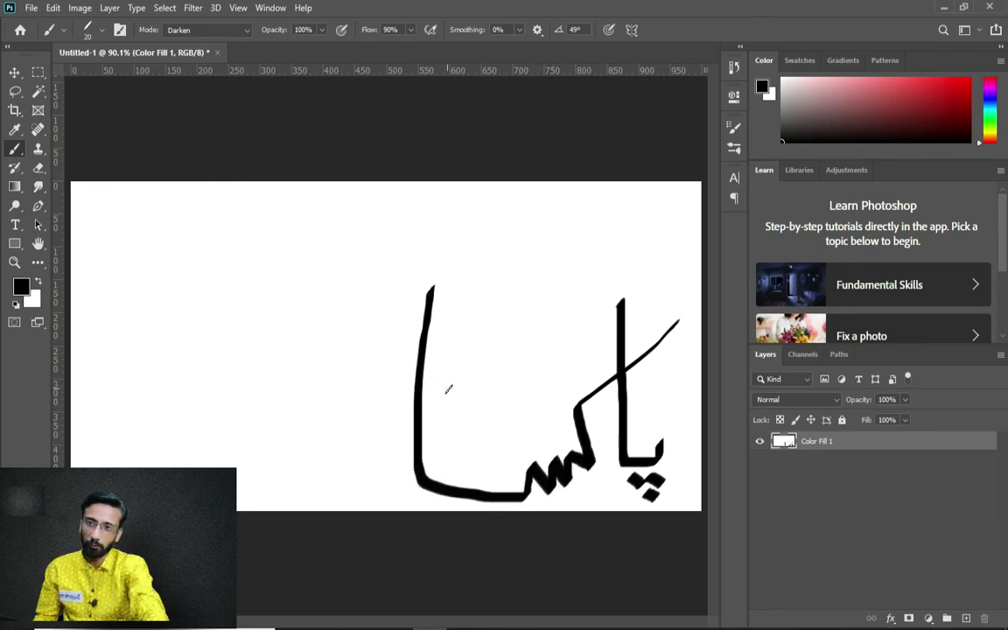
{"action": "left_click_drag", "start_coordinate": [448, 389], "coordinate": [497, 404]}
{"action": "mouse_move", "coordinate": [385, 398]}
{"action": "left_mouse_down"}
{"action": "mouse_move", "coordinate": [405, 470]}
{"action": "mouse_move", "coordinate": [328, 441]}
{"action": "mouse_move", "coordinate": [345, 390]}
{"action": "mouse_move", "coordinate": [370, 430]}
{"action": "left_mouse_up"}
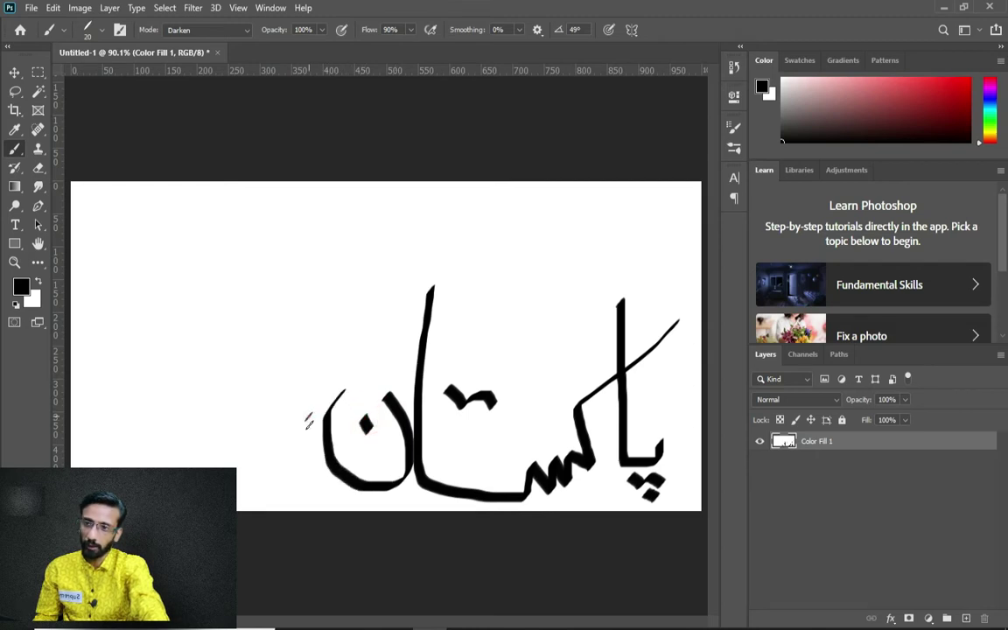
Handwrite a second Urdu word in black calligraphic strokes to the left of پاکستان.
{"action": "mouse_move", "coordinate": [308, 423]}
{"action": "left_mouse_down"}
{"action": "mouse_move", "coordinate": [319, 466]}
{"action": "mouse_move", "coordinate": [285, 477]}
{"action": "left_mouse_up"}
{"action": "mouse_move", "coordinate": [304, 383]}
{"action": "left_mouse_down"}
{"action": "mouse_move", "coordinate": [274, 405]}
{"action": "mouse_move", "coordinate": [289, 427]}
{"action": "mouse_move", "coordinate": [267, 450]}
{"action": "mouse_move", "coordinate": [234, 432]}
{"action": "mouse_move", "coordinate": [236, 420]}
{"action": "mouse_move", "coordinate": [243, 474]}
{"action": "left_mouse_up"}
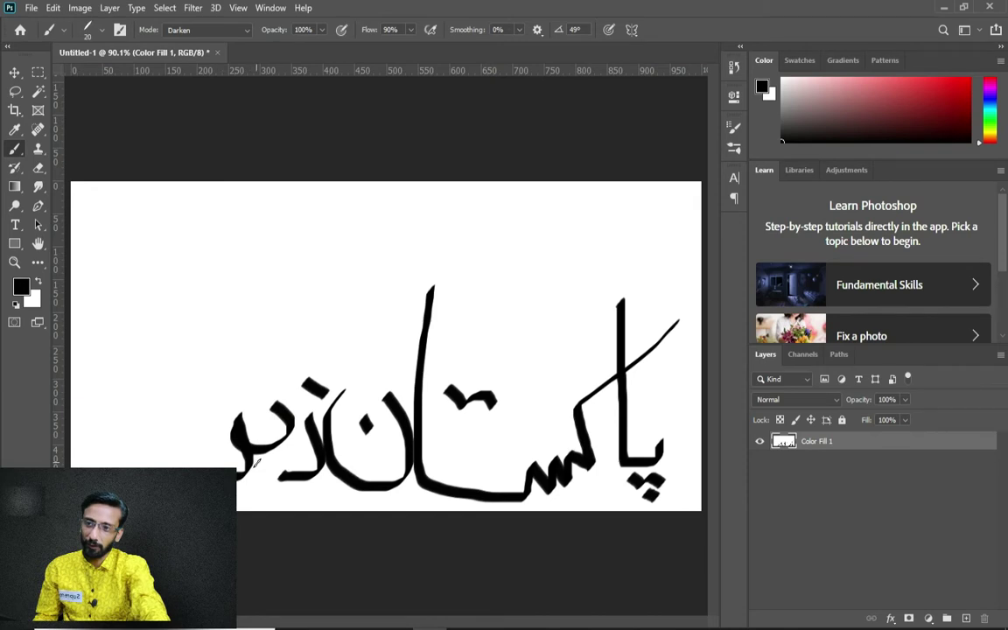
{"action": "left_click_drag", "start_coordinate": [236, 420], "coordinate": [263, 400]}
{"action": "mouse_move", "coordinate": [189, 378]}
{"action": "left_mouse_down"}
{"action": "mouse_move", "coordinate": [198, 431]}
{"action": "mouse_move", "coordinate": [175, 409]}
{"action": "mouse_move", "coordinate": [200, 400]}
{"action": "left_mouse_up"}
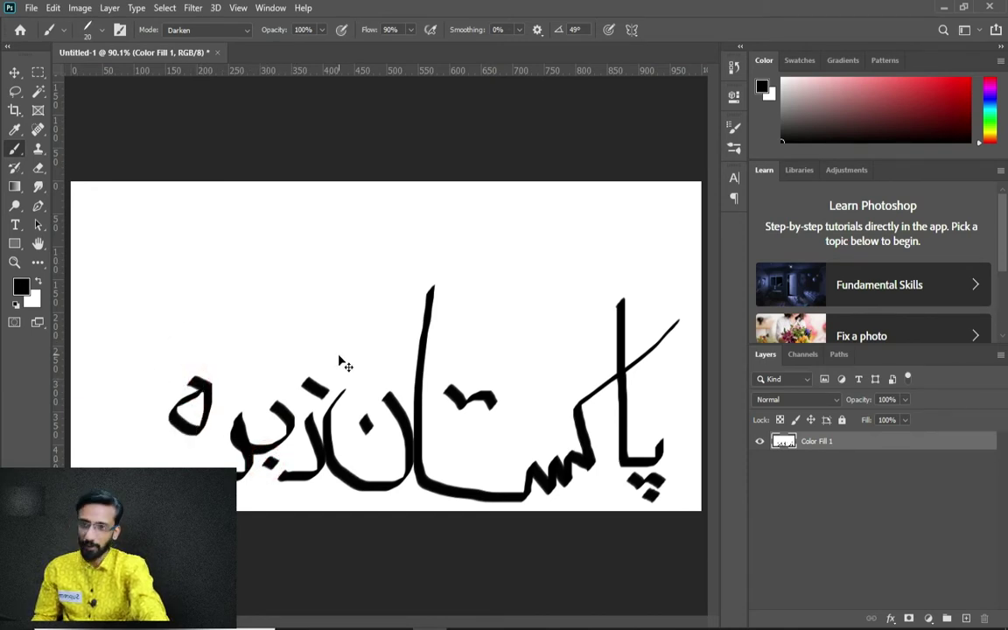
Undo all the Urdu lettering strokes back to the blank white canvas.
{"action": "key", "text": "ctrl+z"}
{"action": "key", "text": "ctrl+z"}
{"action": "key", "text": "ctrl+z"}
{"action": "key", "text": "ctrl+z"}
{"action": "key", "text": "ctrl+z"}
{"action": "key", "text": "ctrl+z"}
{"action": "key", "text": "ctrl+z"}
{"action": "key", "text": "ctrl+z"}
{"action": "key", "text": "ctrl+z"}
{"action": "key", "text": "ctrl+z"}
{"action": "key", "text": "ctrl+z"}
{"action": "key", "text": "ctrl+z"}
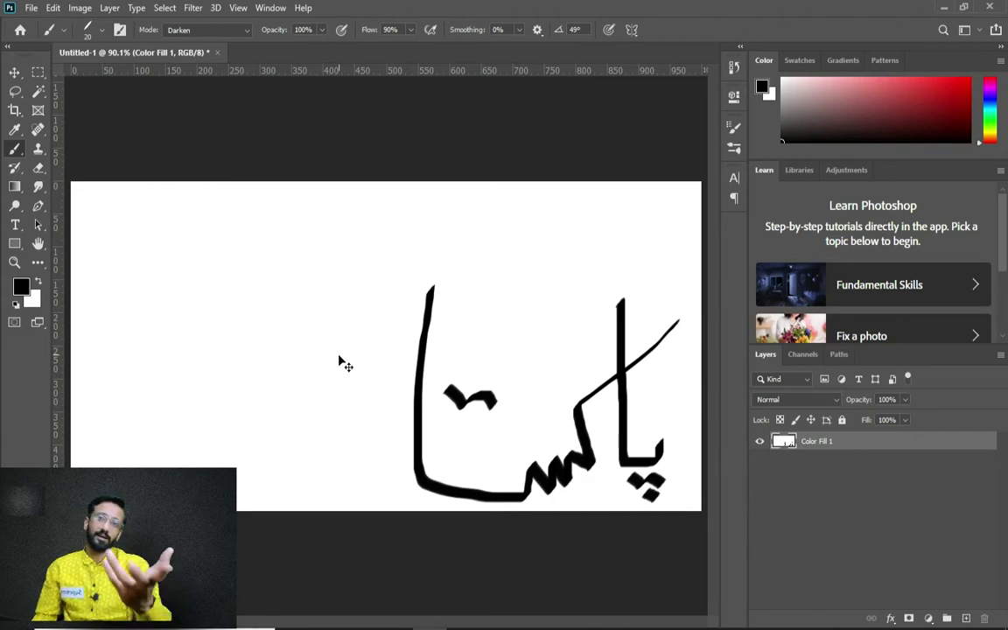
{"action": "key", "text": "ctrl+z"}
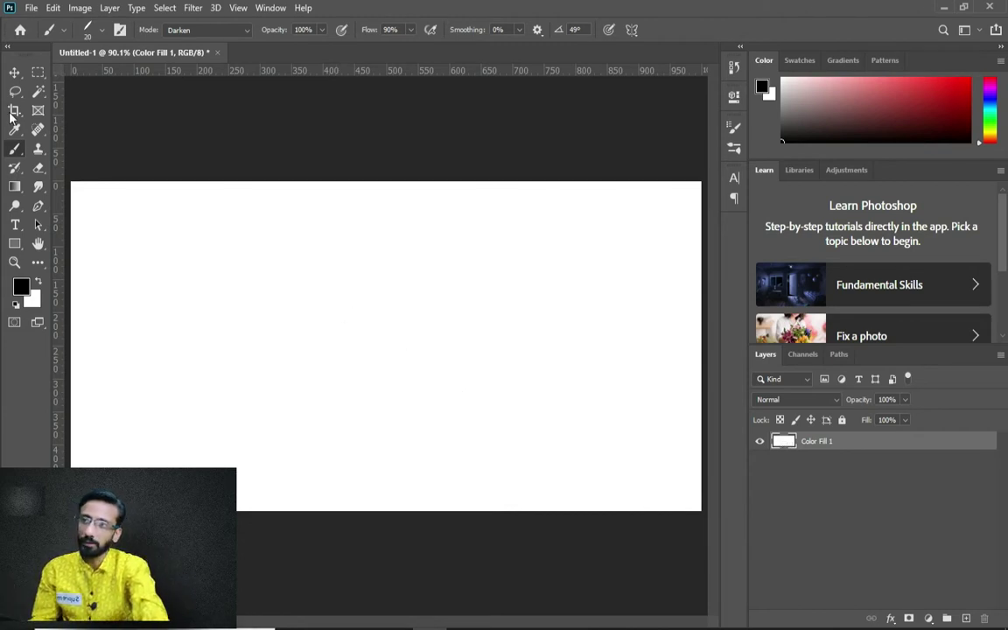
Restore the brush tip to a fully round shape and reduce its size to 5 px.
{"action": "right_click", "coordinate": [354, 268]}
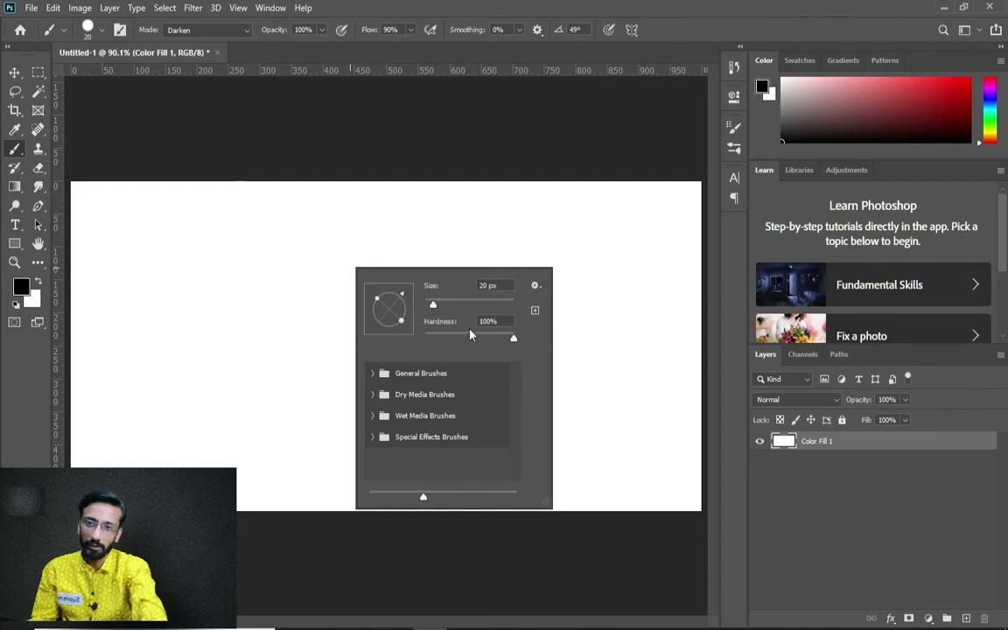
{"action": "left_click", "coordinate": [445, 215]}
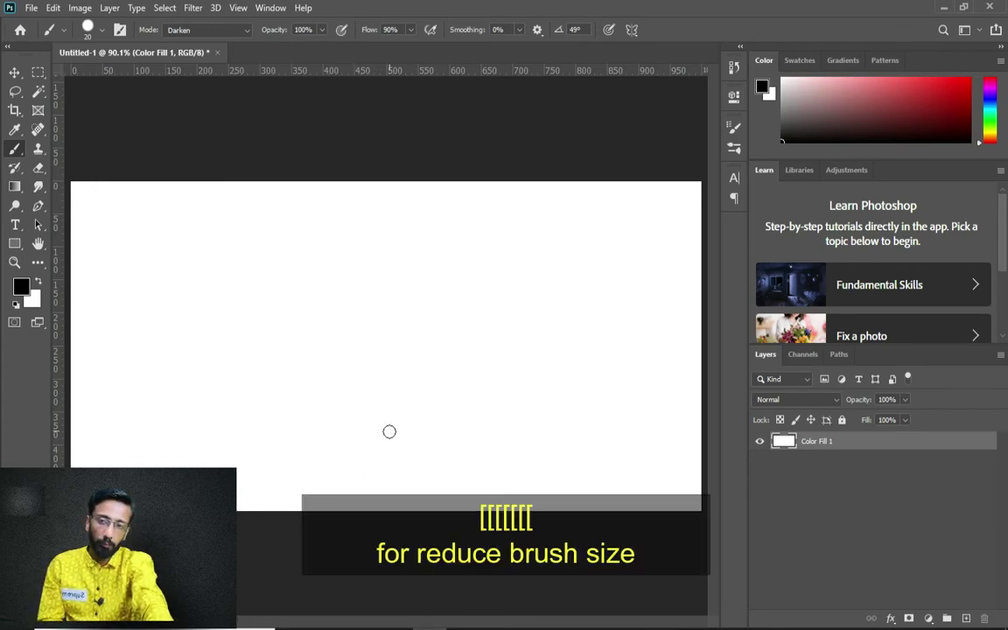
{"action": "key", "text": "bracketleft"}
{"action": "key", "text": "bracketleft"}
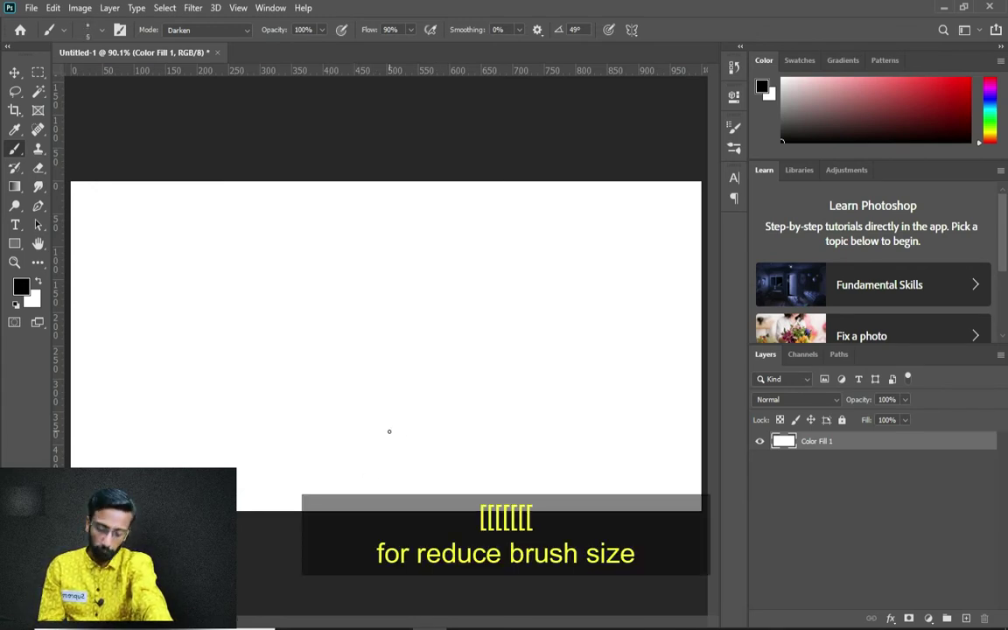
Enlarge the brush progressively to 1100 px.
{"action": "key", "text": "bracketright"}
{"action": "key", "text": "bracketright"}
{"action": "key", "text": "bracketright"}
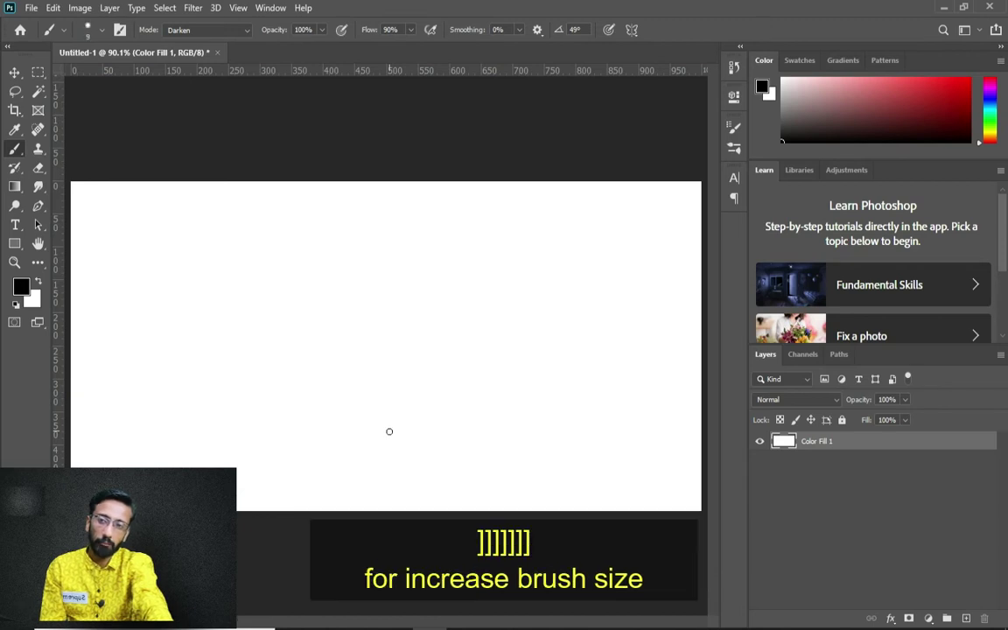
{"action": "key", "text": "bracketright"}
{"action": "key", "text": "bracketright"}
{"action": "key", "text": "bracketright"}
{"action": "key", "text": "bracketright"}
{"action": "key", "text": "bracketright"}
{"action": "key", "text": "bracketright"}
{"action": "key", "text": "bracketright"}
{"action": "key", "text": "bracketright"}
{"action": "key", "text": "bracketright"}
{"action": "key", "text": "bracketright"}
{"action": "key", "text": "bracketright"}
{"action": "key", "text": "bracketright"}
{"action": "key", "text": "bracketright"}
{"action": "key", "text": "bracketright"}
{"action": "key", "text": "bracketright"}
{"action": "key", "text": "bracketright"}
{"action": "key", "text": "bracketright"}
{"action": "key", "text": "bracketright"}
{"action": "key", "text": "bracketright"}
{"action": "key", "text": "bracketright"}
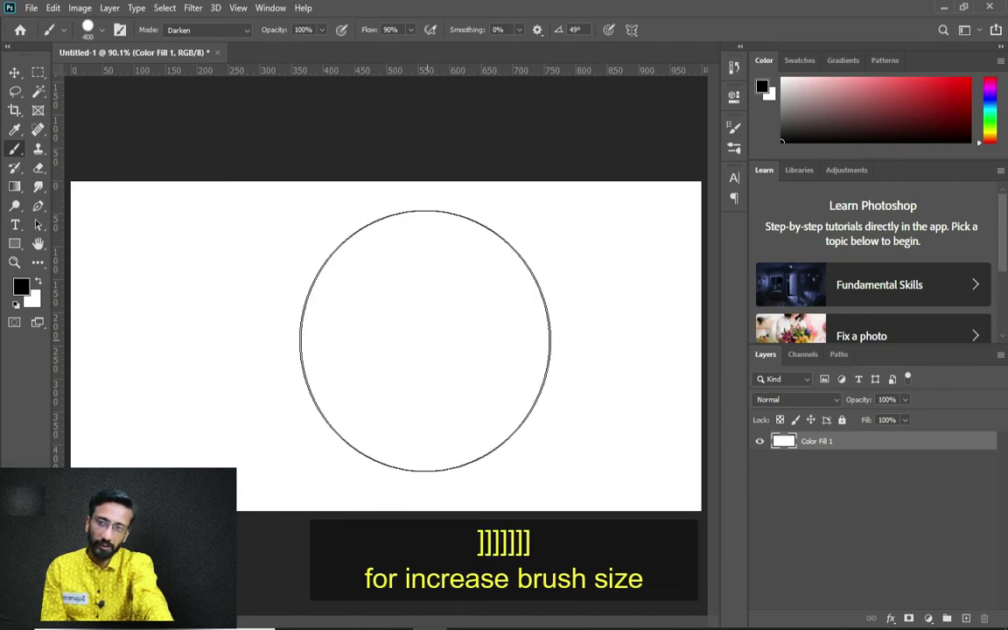
{"action": "key", "text": "bracketright"}
{"action": "key", "text": "bracketright"}
{"action": "key", "text": "bracketright"}
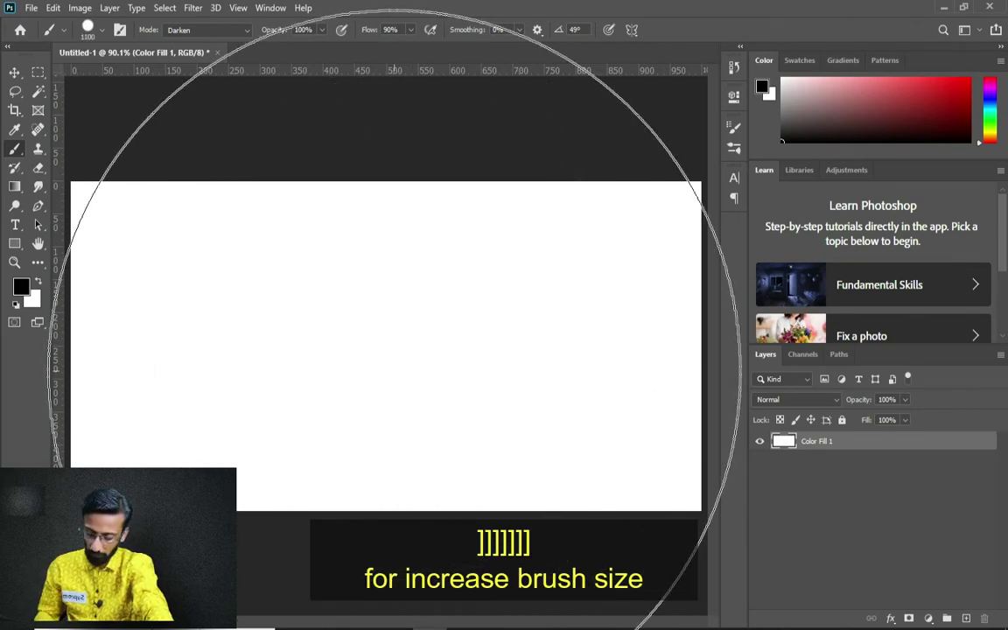
Shrink the brush progressively to 125 px.
{"action": "key", "text": "bracketleft"}
{"action": "key", "text": "bracketleft"}
{"action": "key", "text": "bracketleft"}
{"action": "key", "text": "bracketleft"}
{"action": "key", "text": "bracketleft"}
{"action": "key", "text": "bracketleft"}
{"action": "key", "text": "bracketleft"}
{"action": "key", "text": "bracketleft"}
{"action": "key", "text": "bracketleft"}
{"action": "key", "text": "bracketleft"}
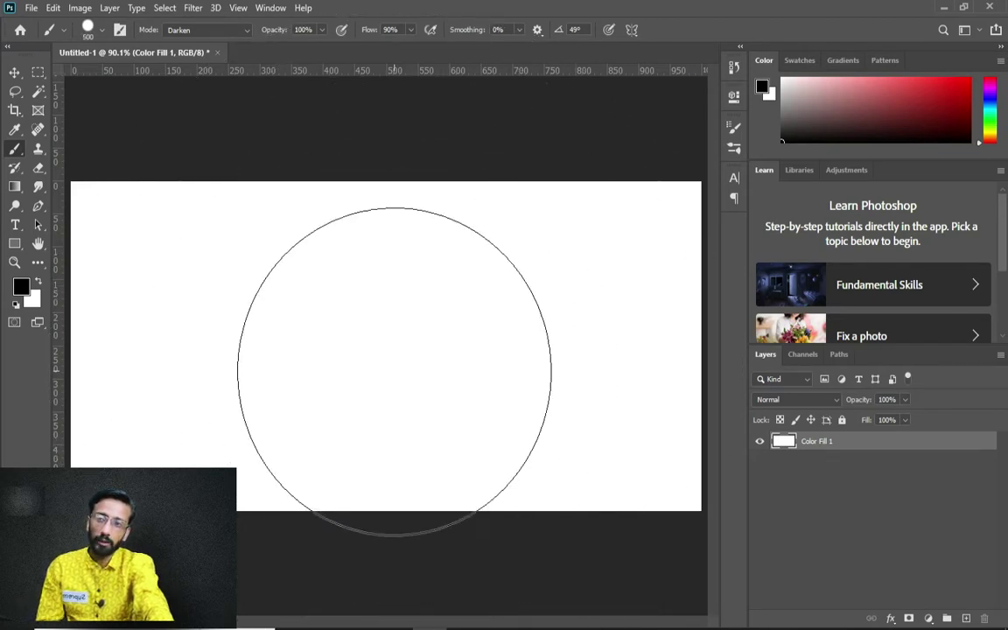
{"action": "key", "text": "bracketleft"}
{"action": "key", "text": "bracketleft"}
{"action": "key", "text": "bracketleft"}
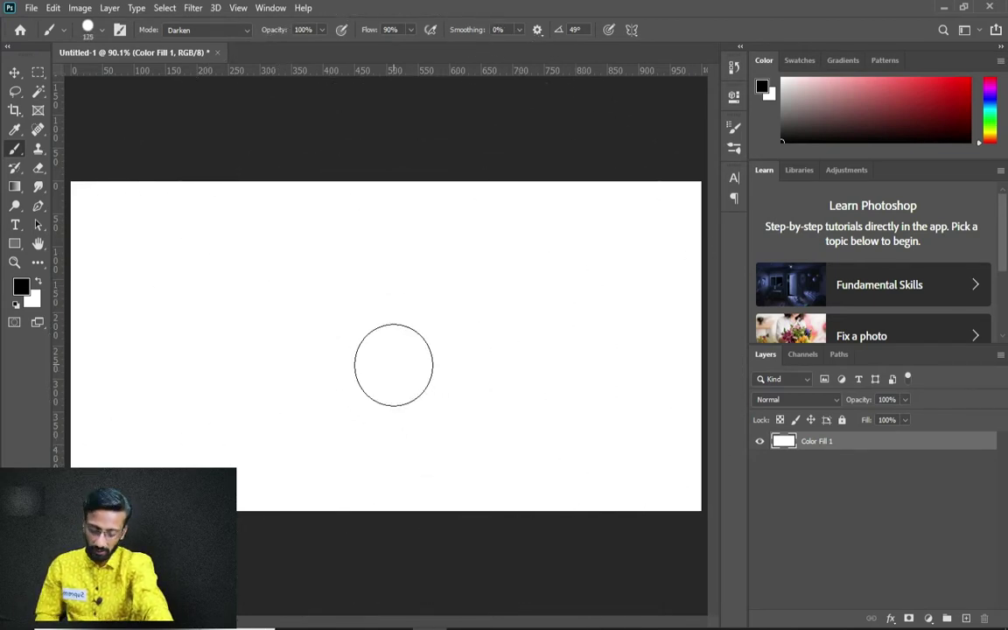
Adjust the brush interactively on the canvas to a diameter of 252 px and a hardness of 77%.
{"action": "right_click", "coordinate": [393, 354], "text": "alt"}
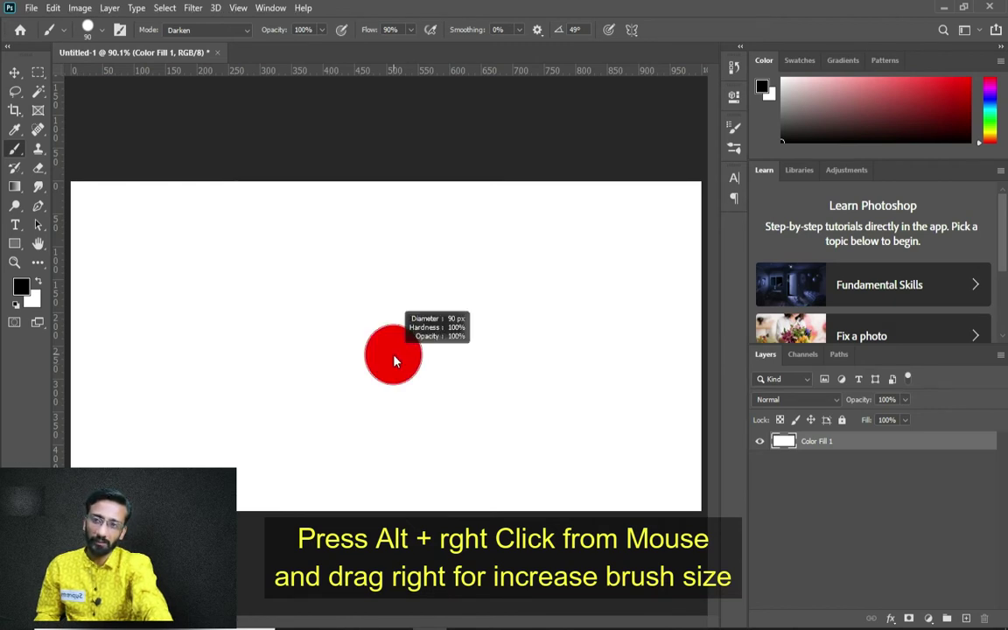
{"action": "mouse_move", "coordinate": [393, 361]}
{"action": "left_mouse_down"}
{"action": "mouse_move", "coordinate": [631, 375]}
{"action": "mouse_move", "coordinate": [318, 369]}
{"action": "mouse_move", "coordinate": [420, 369]}
{"action": "mouse_move", "coordinate": [376, 379]}
{"action": "mouse_move", "coordinate": [399, 81]}
{"action": "mouse_move", "coordinate": [364, 246]}
{"action": "mouse_move", "coordinate": [371, 400]}
{"action": "mouse_move", "coordinate": [394, 517]}
{"action": "left_mouse_up"}
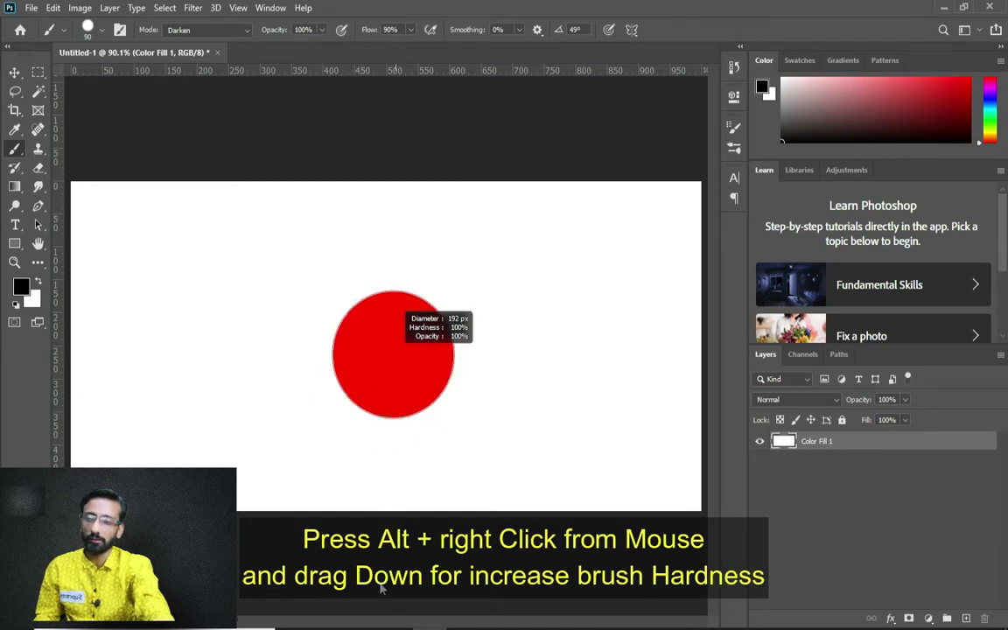
{"action": "left_click_drag", "start_coordinate": [381, 589], "coordinate": [389, 496]}
{"action": "left_click_drag", "start_coordinate": [418, 461], "coordinate": [452, 438]}
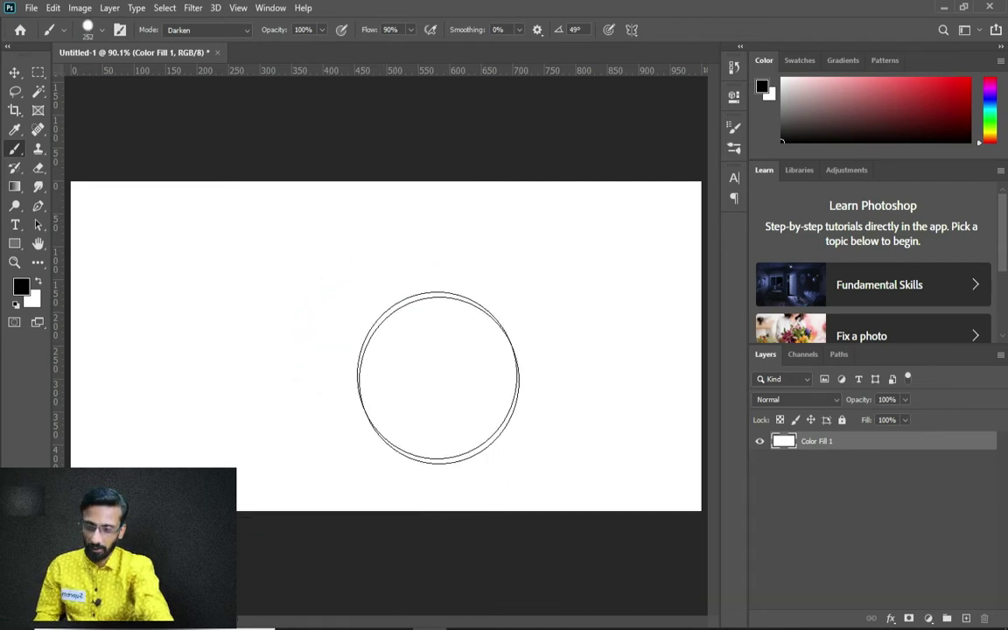
Reduce the brush size to 50 px and review its size and hardness in the brush settings.
{"action": "key", "text": "bracketleft"}
{"action": "key", "text": "bracketleft"}
{"action": "key", "text": "bracketleft"}
{"action": "key", "text": "bracketleft"}
{"action": "key", "text": "bracketleft"}
{"action": "key", "text": "bracketleft"}
{"action": "key", "text": "bracketleft"}
{"action": "key", "text": "bracketleft"}
{"action": "key", "text": "bracketleft"}
{"action": "key", "text": "bracketleft"}
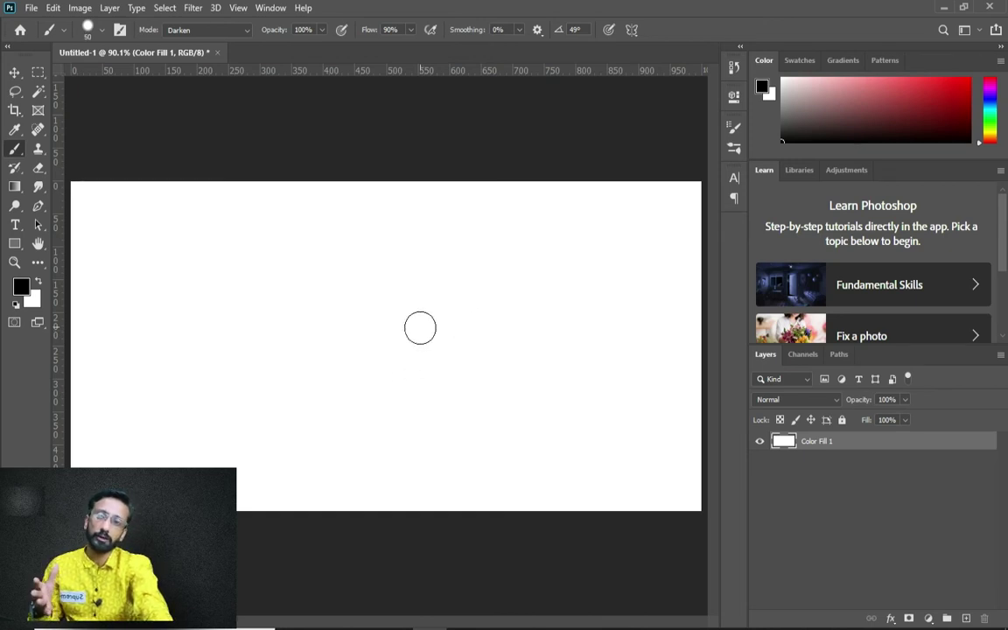
{"action": "right_click", "coordinate": [420, 328]}
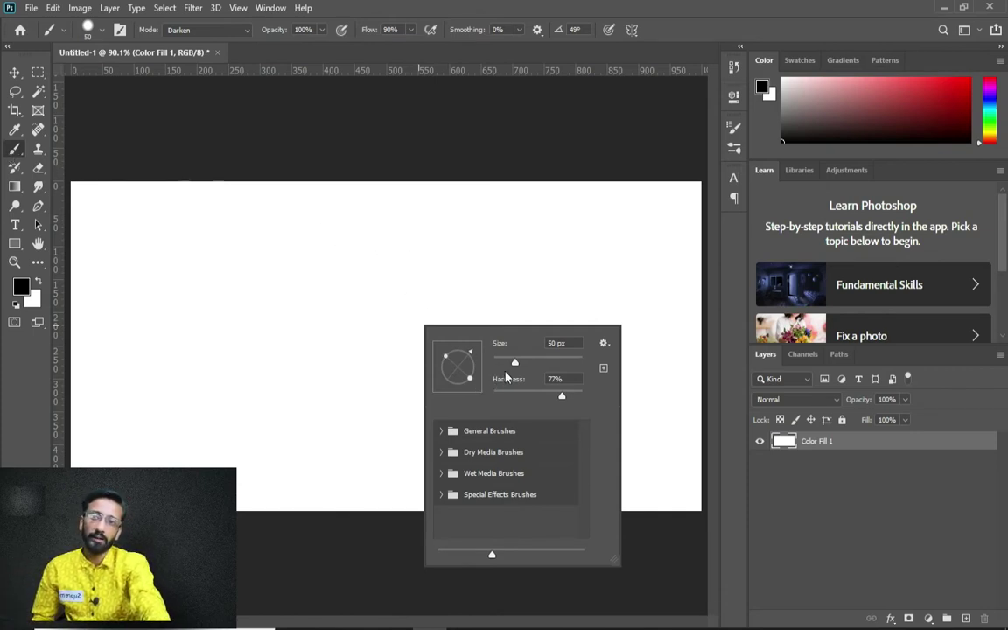
{"action": "left_click_drag", "start_coordinate": [504, 364], "coordinate": [500, 363]}
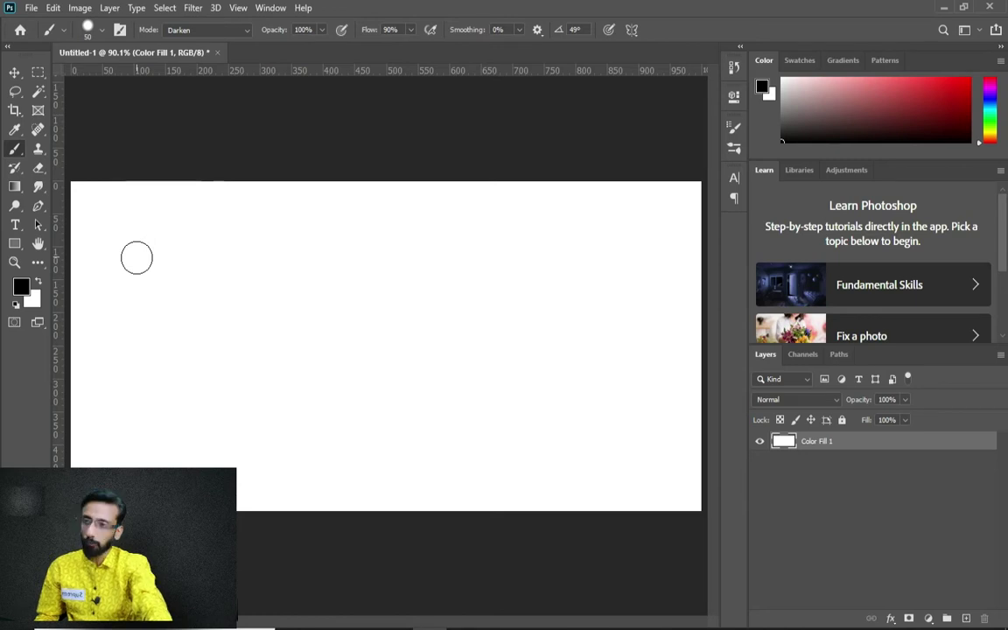
Try black brush strokes across the canvas, including straight strokes joined end to end, and undo them.
{"action": "mouse_move", "coordinate": [137, 257]}
{"action": "left_mouse_down"}
{"action": "mouse_move", "coordinate": [579, 261]}
{"action": "mouse_move", "coordinate": [377, 380]}
{"action": "mouse_move", "coordinate": [362, 433]}
{"action": "mouse_move", "coordinate": [506, 433]}
{"action": "left_mouse_up"}
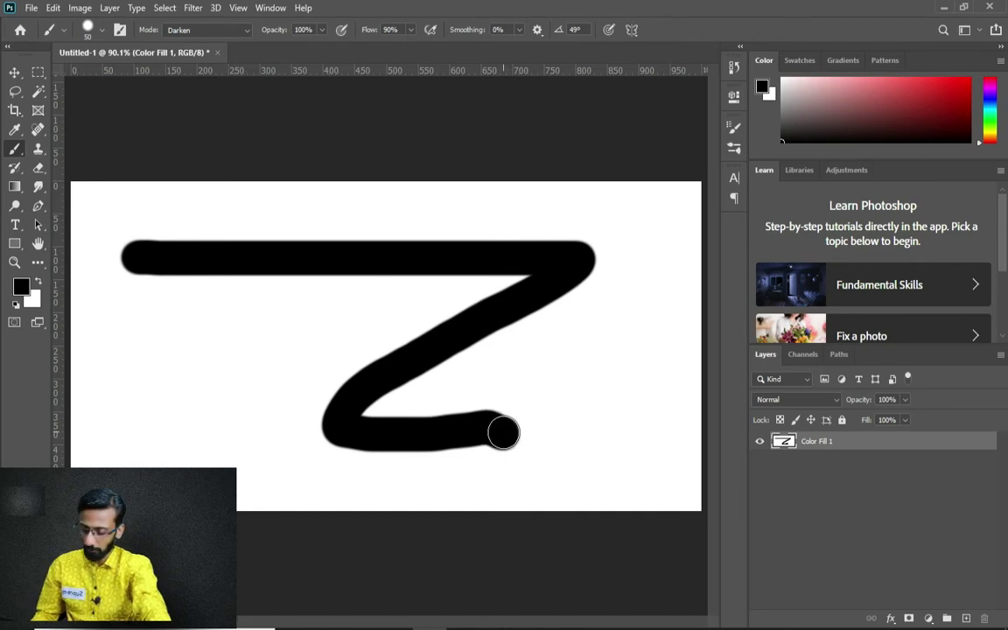
{"action": "key", "text": "ctrl+z"}
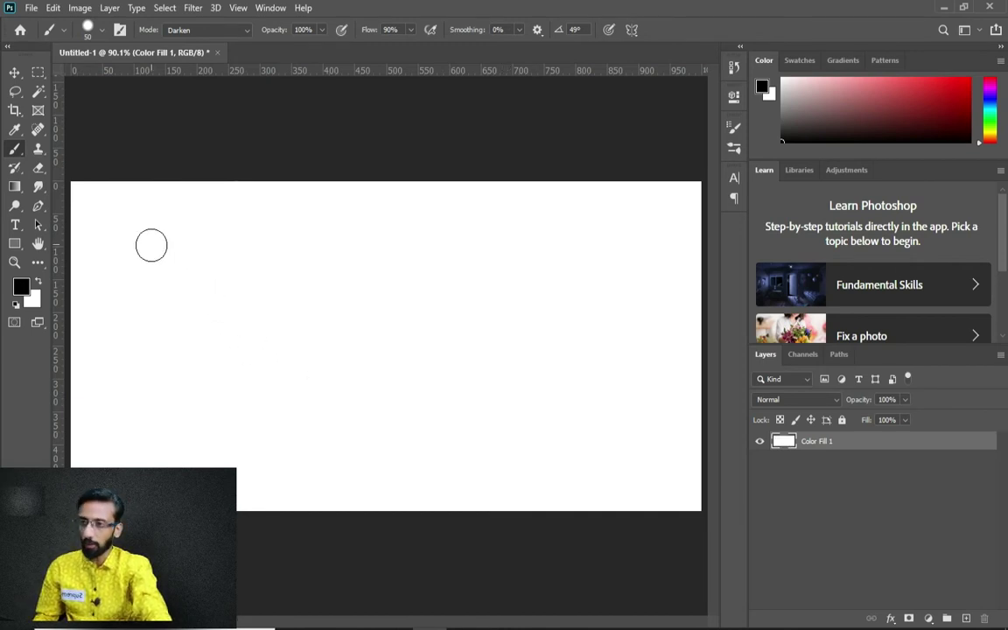
{"action": "mouse_move", "coordinate": [149, 245]}
{"action": "left_mouse_down"}
{"action": "mouse_move", "coordinate": [555, 245]}
{"action": "mouse_move", "coordinate": [565, 250]}
{"action": "mouse_move", "coordinate": [587, 454]}
{"action": "mouse_move", "coordinate": [590, 227]}
{"action": "mouse_move", "coordinate": [607, 434]}
{"action": "mouse_move", "coordinate": [610, 302]}
{"action": "left_mouse_up"}
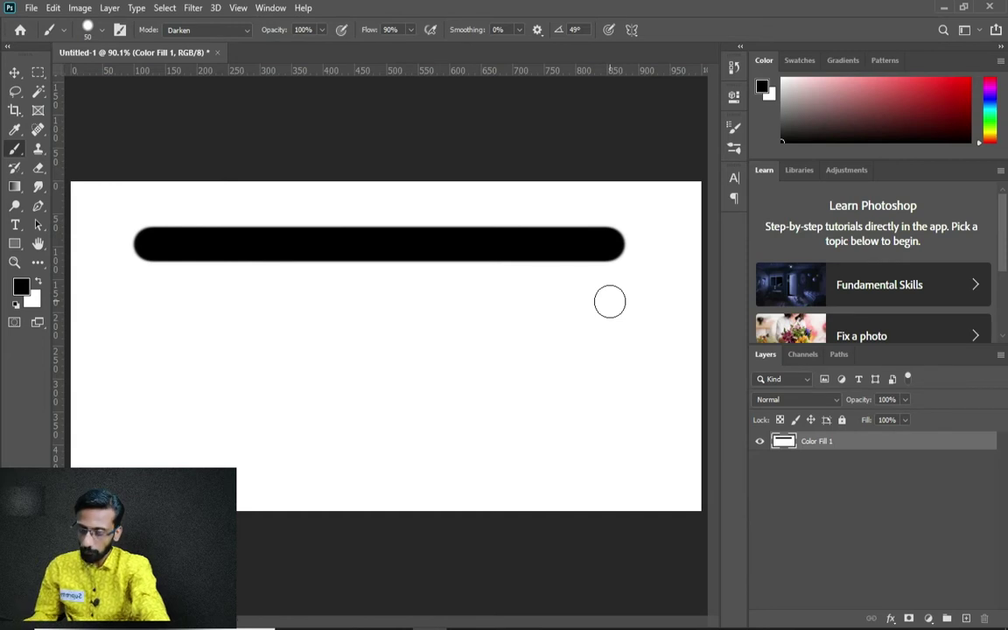
{"action": "left_click", "coordinate": [152, 320], "text": "shift"}
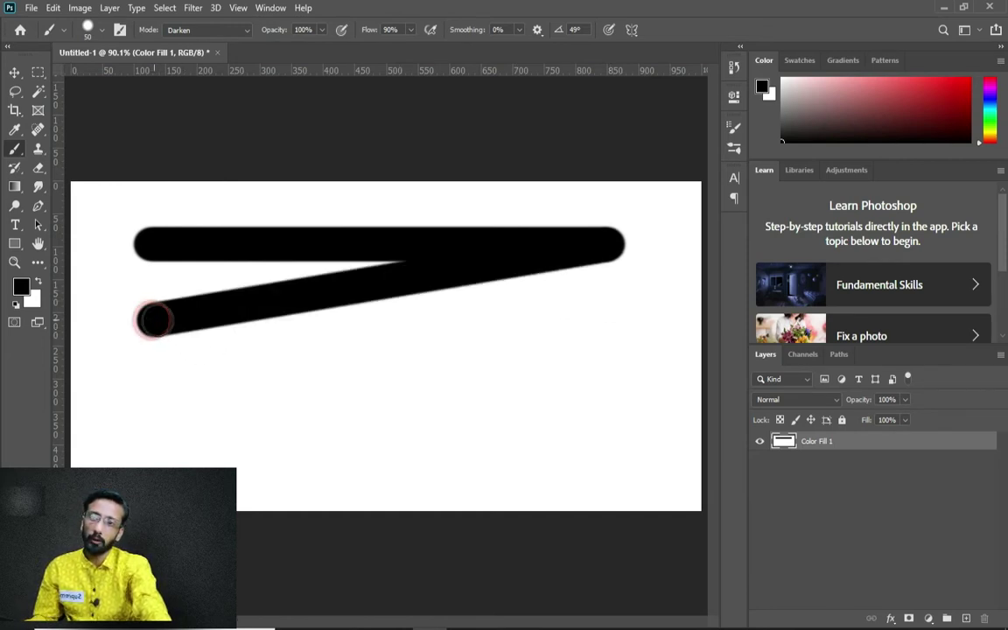
{"action": "left_click_drag", "start_coordinate": [152, 320], "coordinate": [455, 320]}
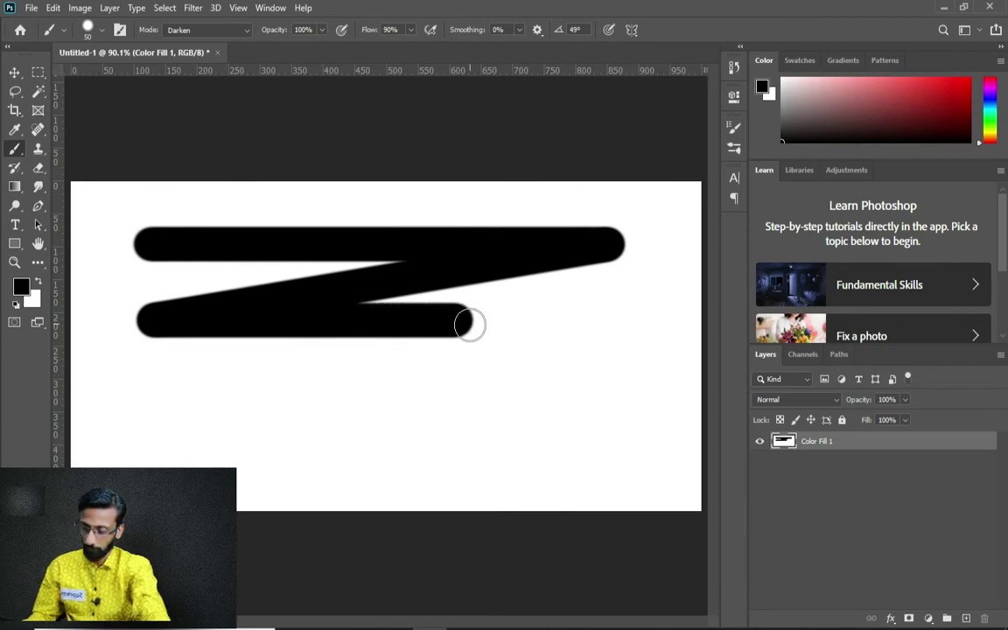
{"action": "key", "text": "ctrl+z"}
{"action": "key", "text": "ctrl+z"}
{"action": "key", "text": "ctrl+z"}
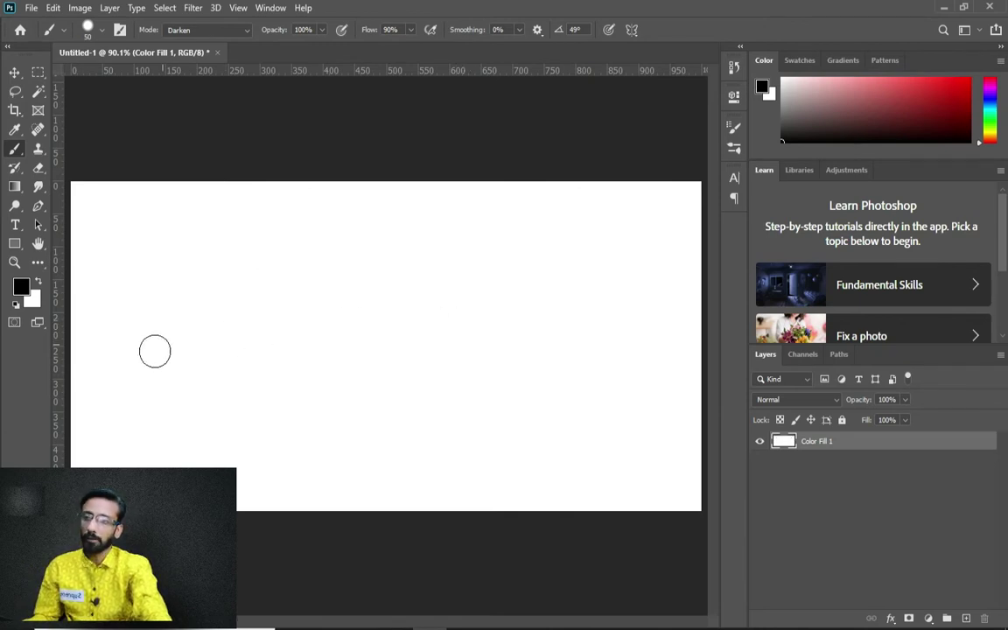
Try a straight horizontal black stroke across the canvas with a short stroke over it, and undo both.
{"action": "mouse_move", "coordinate": [136, 358]}
{"action": "left_mouse_down"}
{"action": "mouse_move", "coordinate": [569, 358]}
{"action": "mouse_move", "coordinate": [669, 365]}
{"action": "left_mouse_up"}
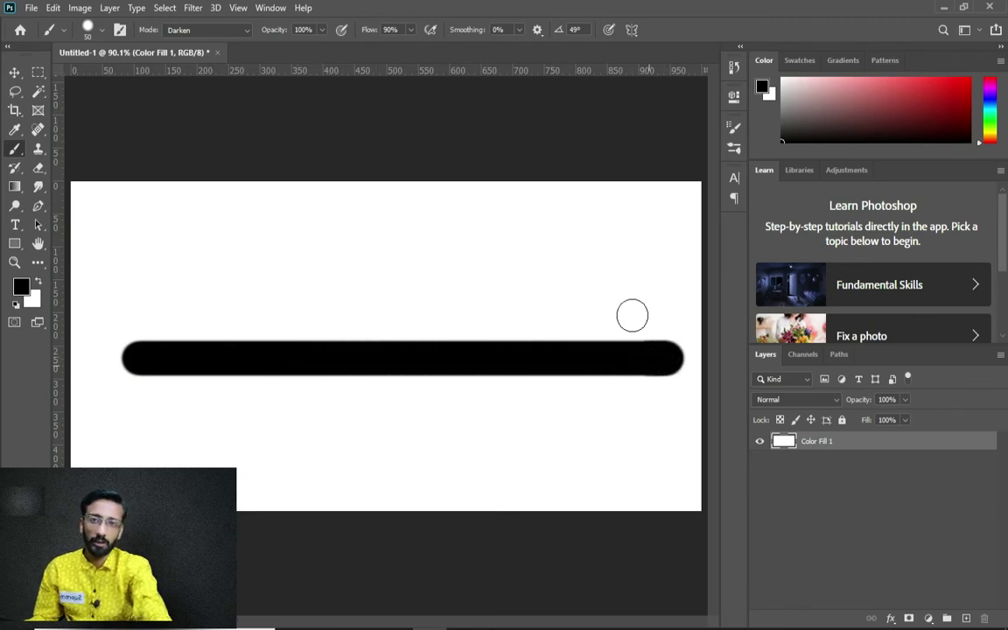
{"action": "left_click_drag", "start_coordinate": [215, 359], "coordinate": [271, 357]}
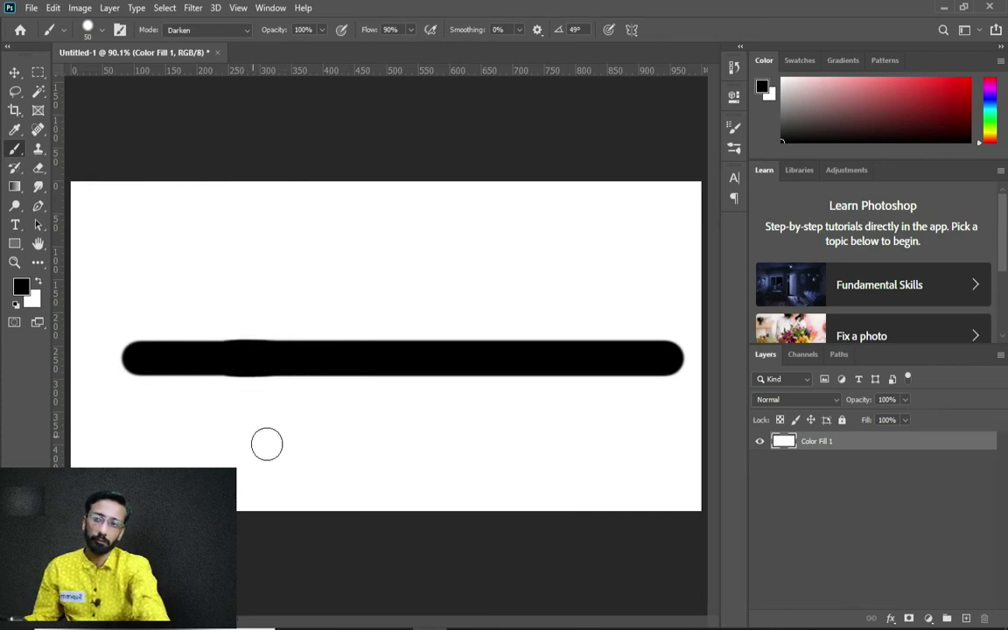
{"action": "key", "text": "ctrl+z"}
{"action": "key", "text": "ctrl+z"}
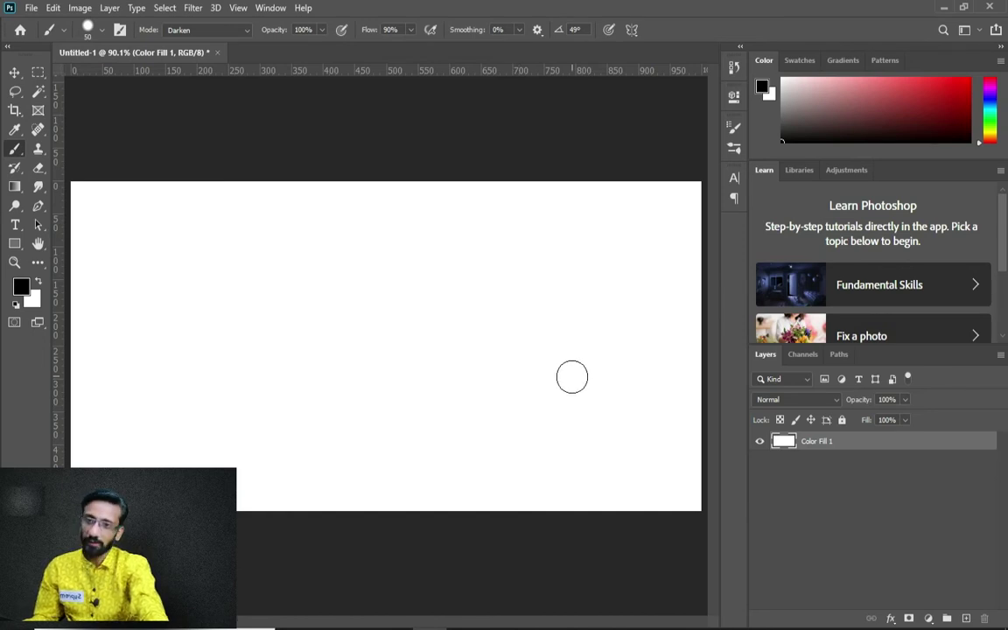
Paint connected straight segments with a 25 px brush: a diagonal to the canvas's upper-left corner, one along the top, and a zigzag down the right side.
{"action": "left_click", "coordinate": [650, 470]}
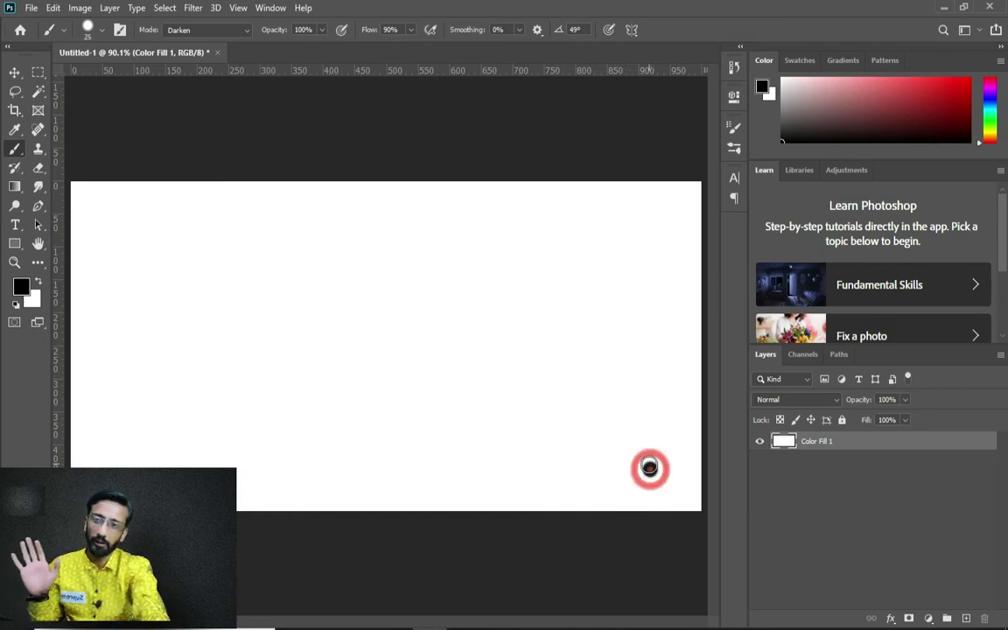
{"action": "left_click", "coordinate": [117, 200], "text": "shift"}
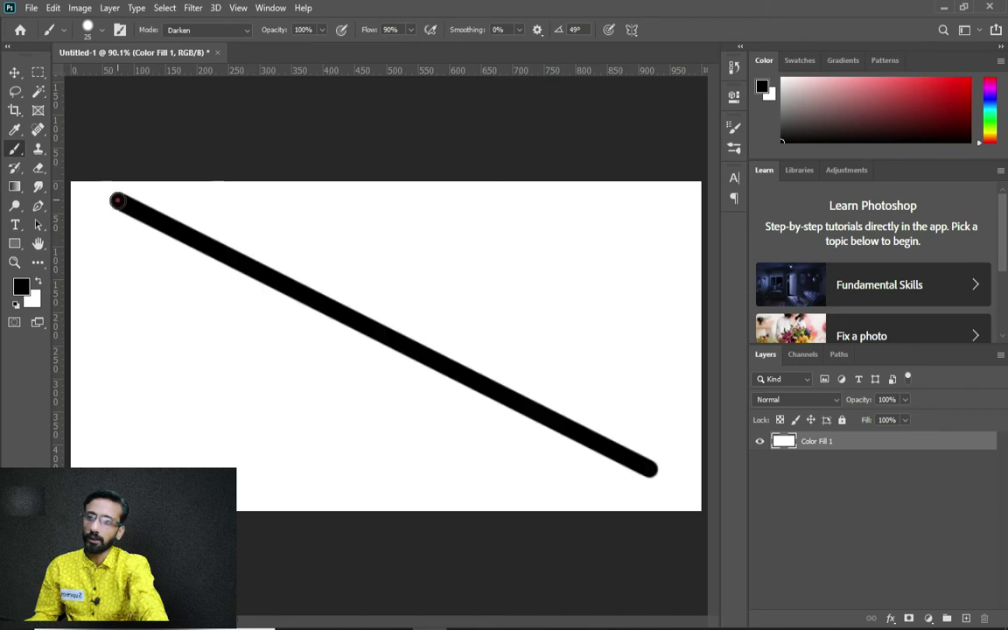
{"action": "left_click", "coordinate": [652, 204], "text": "shift"}
{"action": "left_click", "coordinate": [567, 257], "text": "shift"}
{"action": "left_click", "coordinate": [632, 270], "text": "shift"}
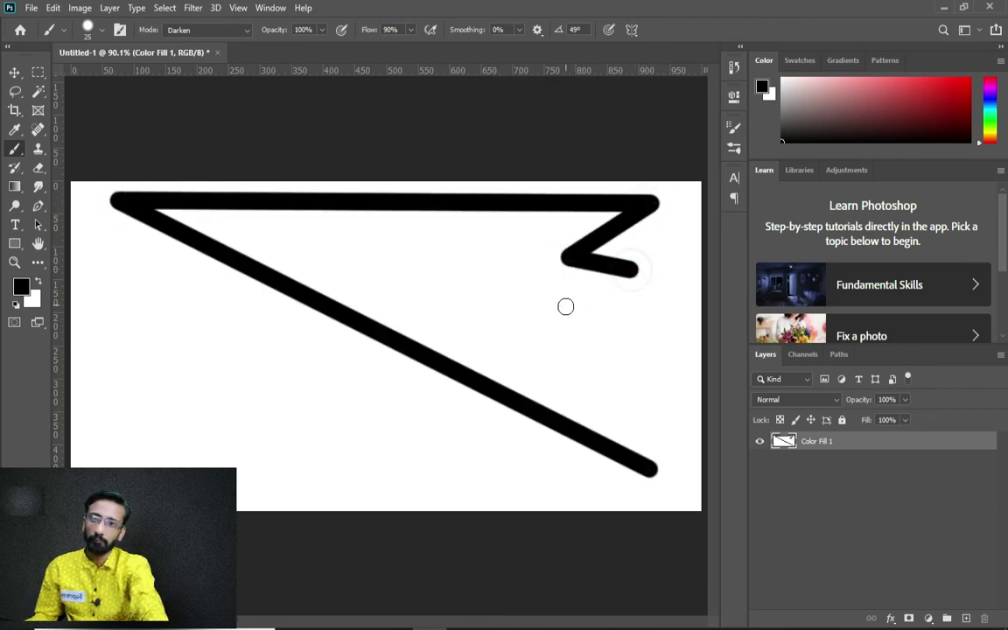
{"action": "left_click", "coordinate": [563, 305], "text": "shift"}
{"action": "left_click", "coordinate": [633, 317], "text": "shift"}
{"action": "left_click", "coordinate": [589, 354], "text": "shift"}
{"action": "left_click", "coordinate": [624, 369], "text": "shift"}
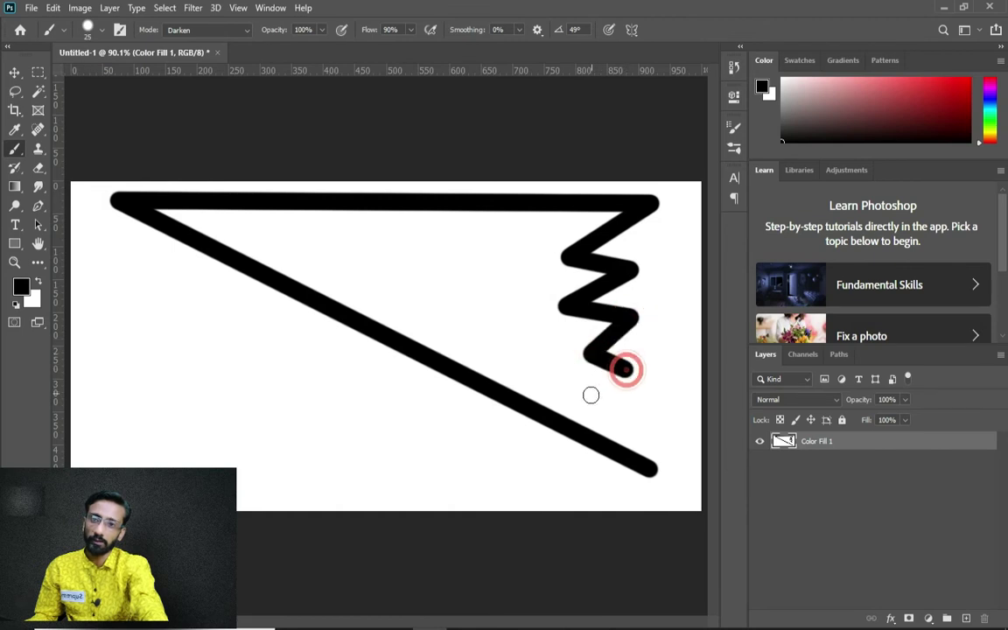
{"action": "left_click", "coordinate": [589, 395], "text": "shift"}
{"action": "left_click", "coordinate": [624, 413], "text": "shift"}
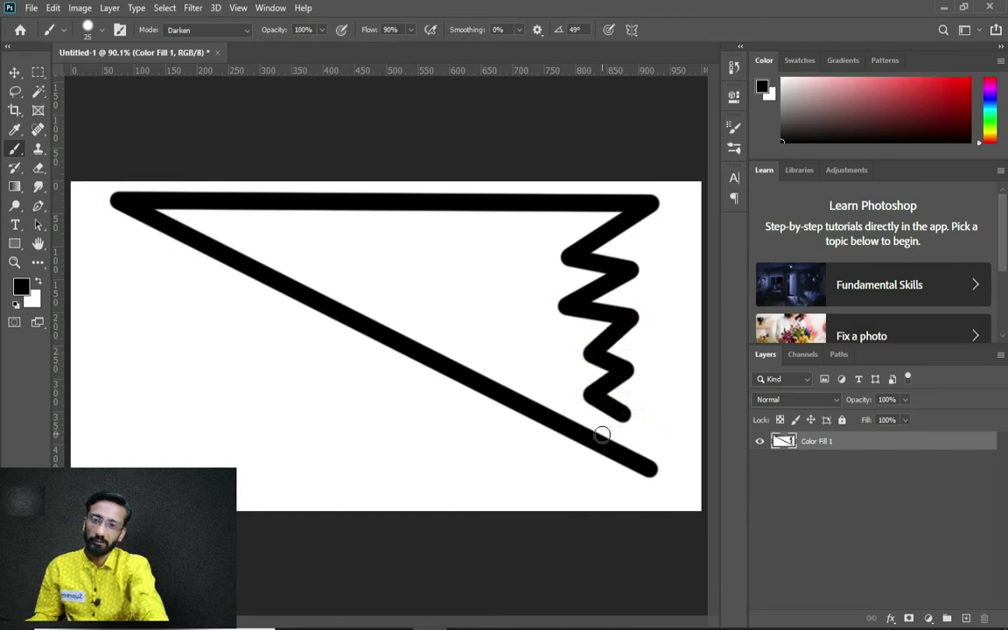
{"action": "left_click", "coordinate": [599, 435], "text": "shift"}
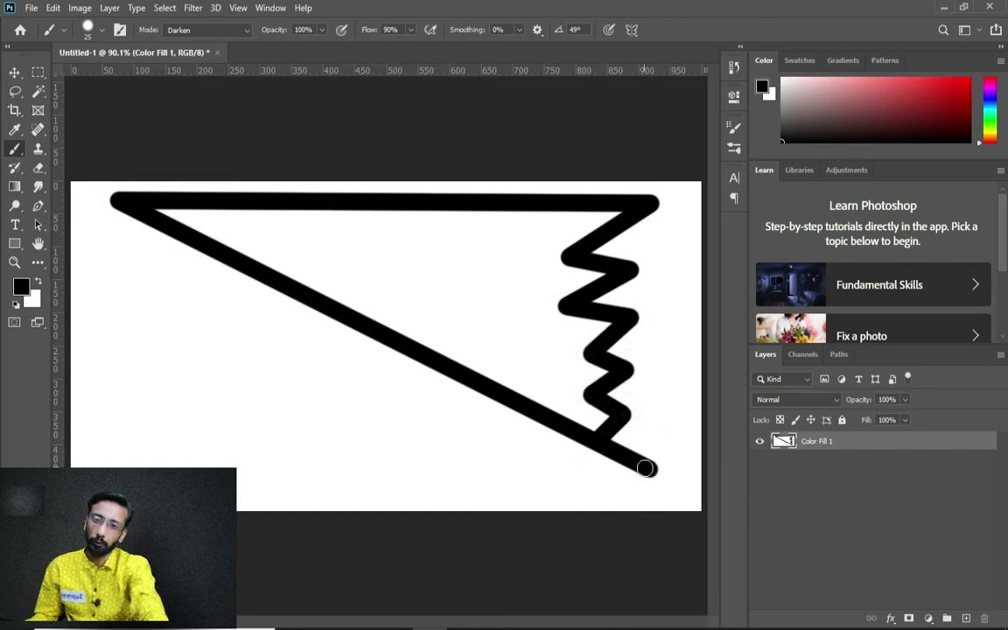
{"action": "left_click", "coordinate": [572, 476], "text": "shift"}
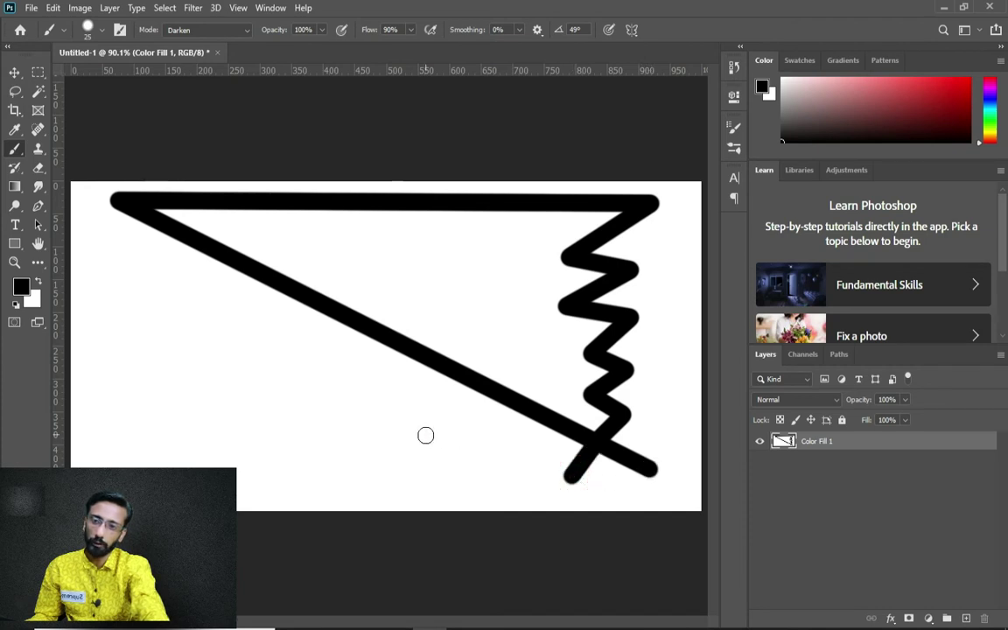
Extend the zigzag with connected straight segments across the middle of the canvas.
{"action": "left_click", "coordinate": [426, 435], "text": "shift"}
{"action": "left_click", "coordinate": [381, 316], "text": "shift"}
{"action": "left_click", "coordinate": [427, 250], "text": "shift"}
{"action": "left_click", "coordinate": [356, 250], "text": "shift"}
{"action": "left_click", "coordinate": [266, 285], "text": "shift"}
Undo all the connected straight segments until the canvas is blank.
{"action": "key", "text": "ctrl+z"}
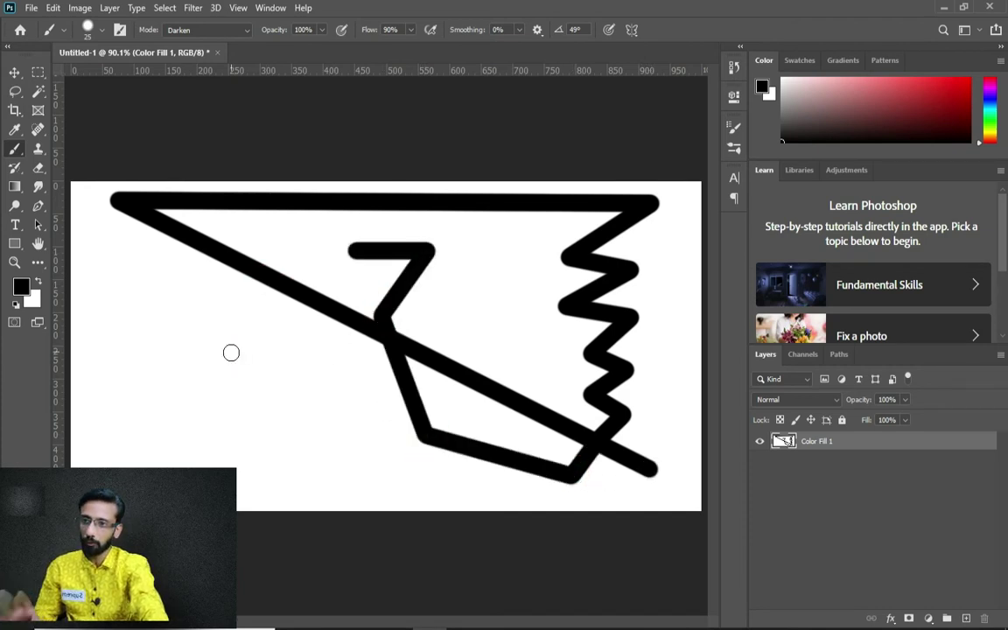
{"action": "key", "text": "ctrl+z"}
{"action": "key", "text": "ctrl+z"}
{"action": "key", "text": "ctrl+z"}
{"action": "key", "text": "ctrl+z"}
{"action": "key", "text": "ctrl+z"}
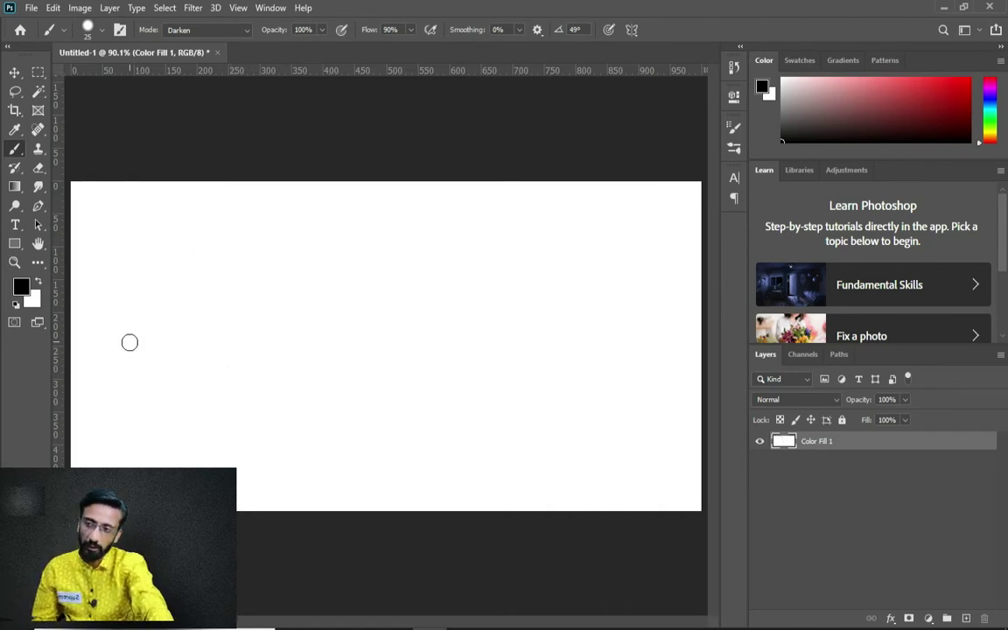
Try one straight horizontal stroke and several straight vertical strokes crossing it, and undo them all.
{"action": "left_click_drag", "start_coordinate": [130, 342], "coordinate": [603, 337]}
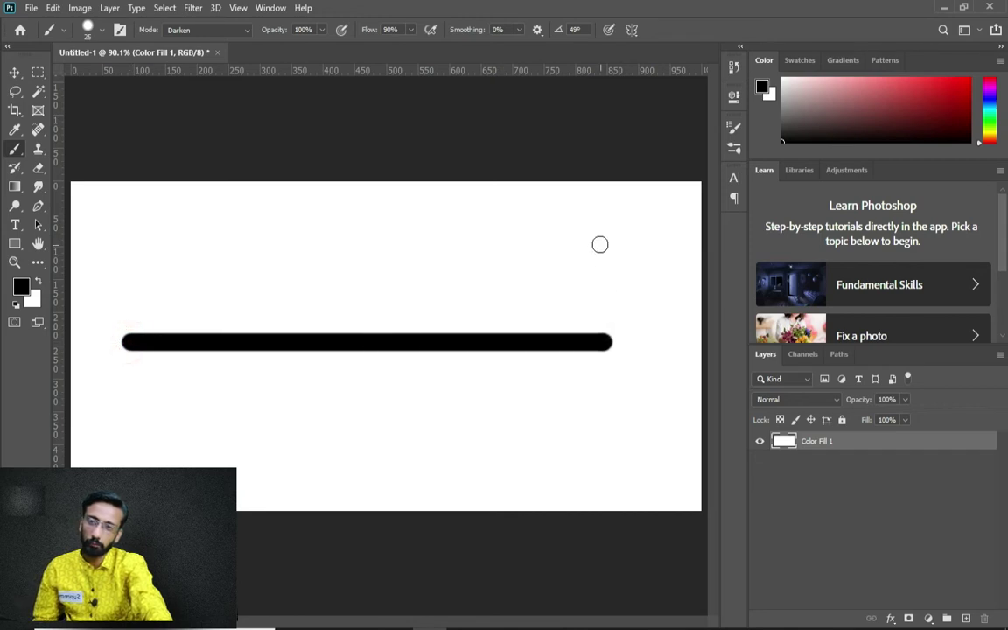
{"action": "left_click_drag", "start_coordinate": [489, 217], "coordinate": [489, 484]}
{"action": "left_click_drag", "start_coordinate": [292, 283], "coordinate": [347, 524]}
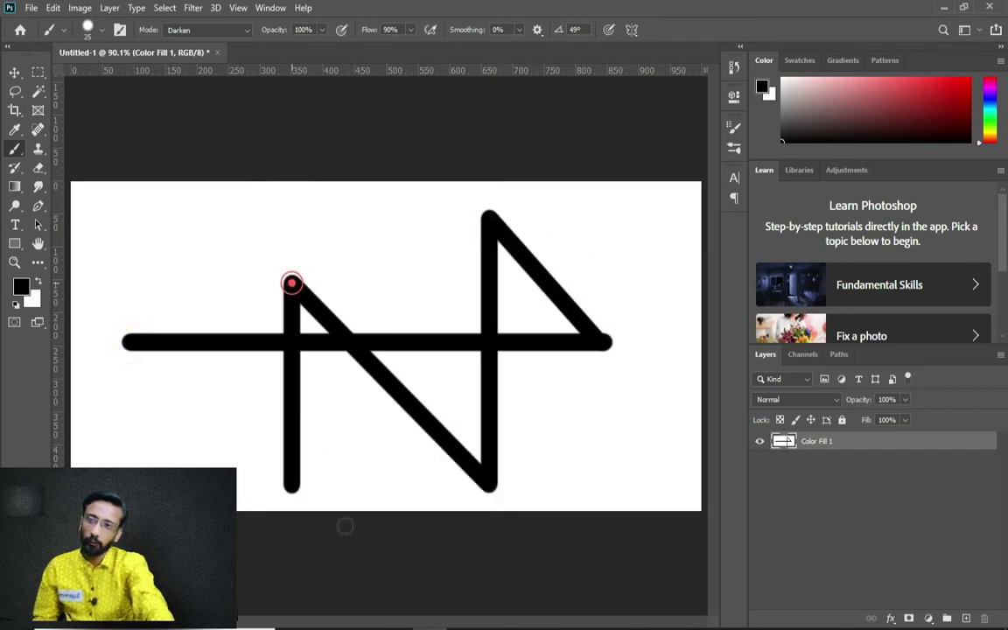
{"action": "mouse_move", "coordinate": [225, 293]}
{"action": "left_mouse_down"}
{"action": "mouse_move", "coordinate": [245, 433]}
{"action": "mouse_move", "coordinate": [226, 533]}
{"action": "left_mouse_up"}
{"action": "left_click_drag", "start_coordinate": [174, 287], "coordinate": [178, 421]}
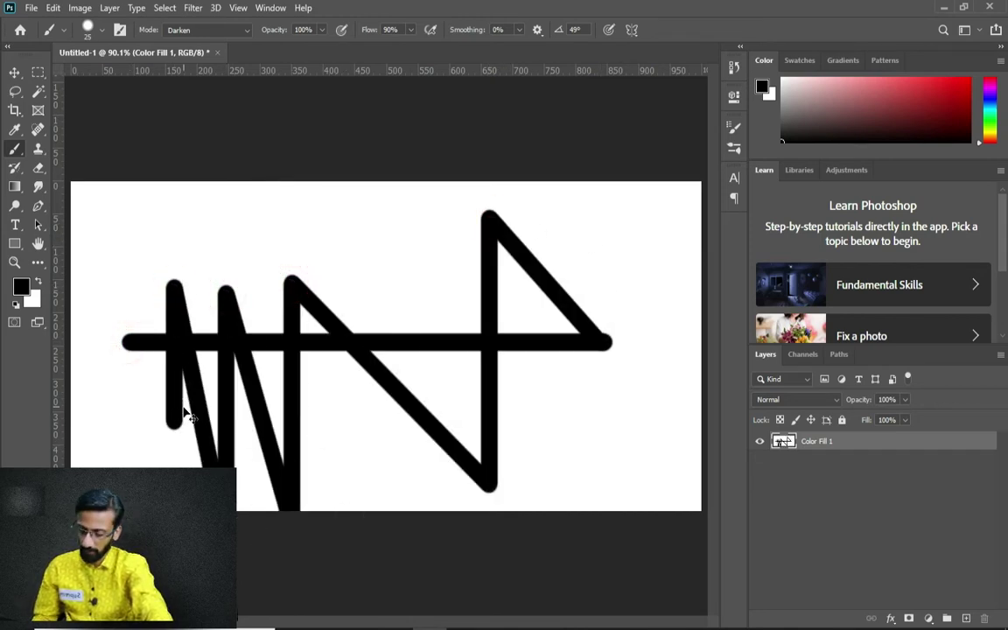
{"action": "key", "text": "ctrl+z"}
{"action": "key", "text": "ctrl+z"}
{"action": "key", "text": "ctrl+z"}
{"action": "key", "text": "ctrl+z"}
{"action": "key", "text": "ctrl+z"}
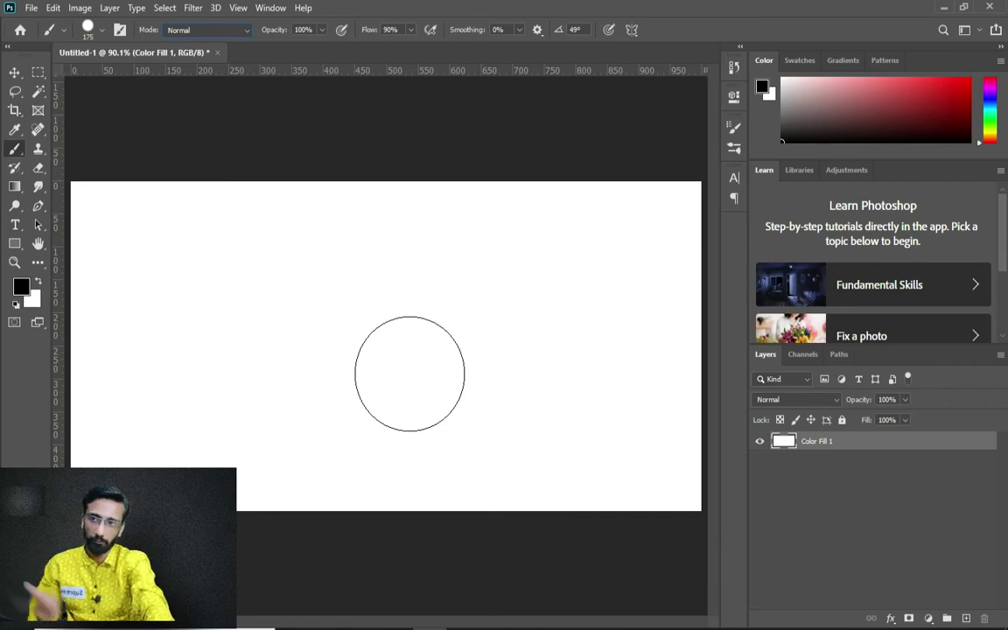
Review the blend modes available for the Brush tool.
{"action": "left_click", "coordinate": [224, 31]}
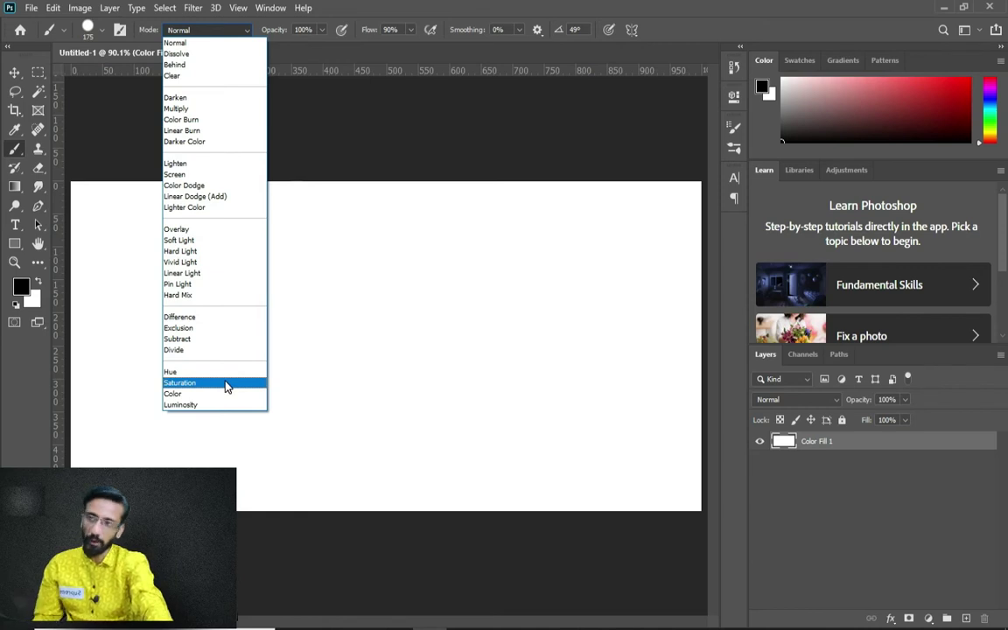
{"action": "left_click", "coordinate": [394, 21]}
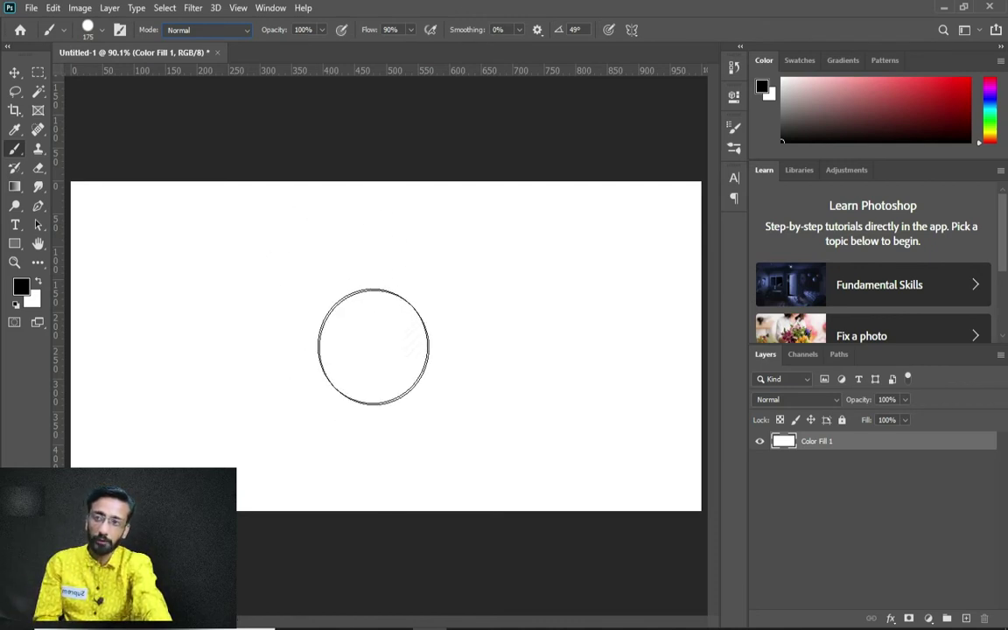
Test a single black dab near the canvas centre, undo it, and enlarge the brush to 300 px.
{"action": "left_click", "coordinate": [360, 333]}
{"action": "key", "text": "]"}
{"action": "key", "text": "]"}
{"action": "key", "text": "]"}
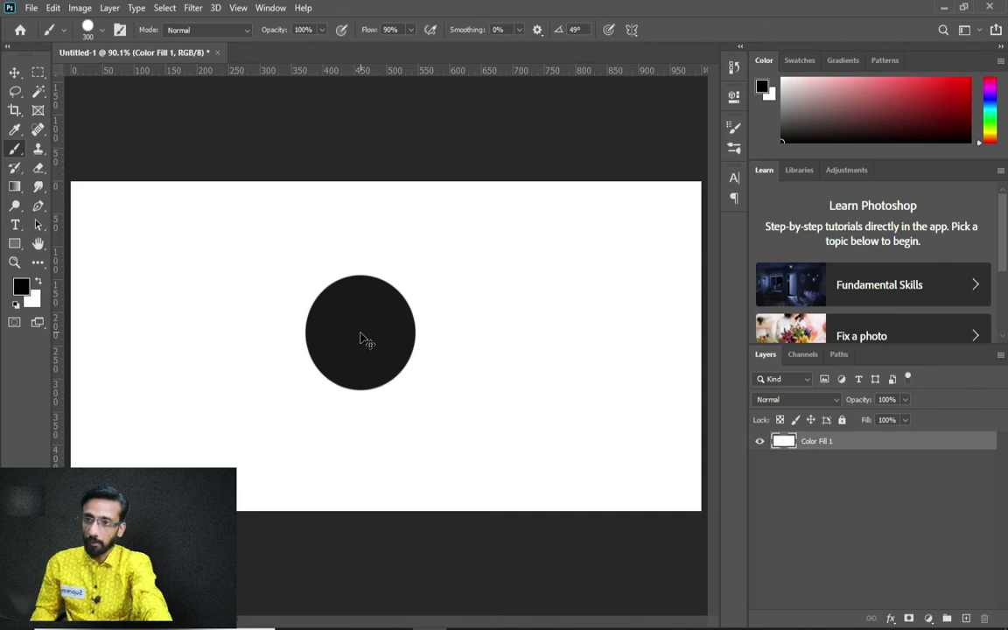
{"action": "key", "text": "ctrl+z"}
{"action": "key", "text": "]"}
{"action": "key", "text": "]"}
{"action": "key", "text": "["}
{"action": "key", "text": "["}
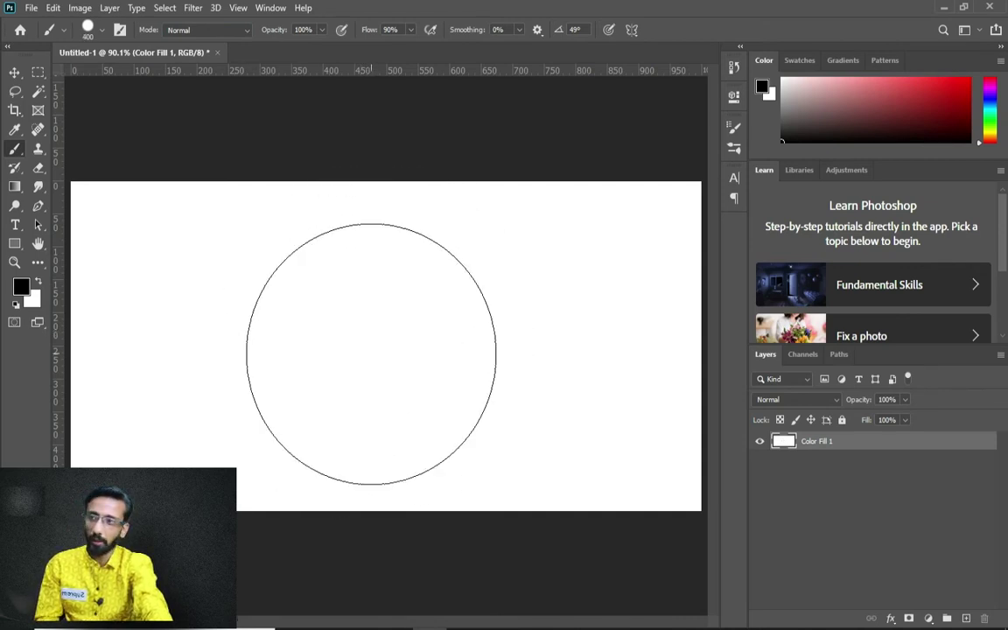
Set the foreground colour to #8e6161 and stamp one round dab near the canvas centre.
{"action": "left_click", "coordinate": [22, 286]}
{"action": "left_click", "coordinate": [378, 213]}
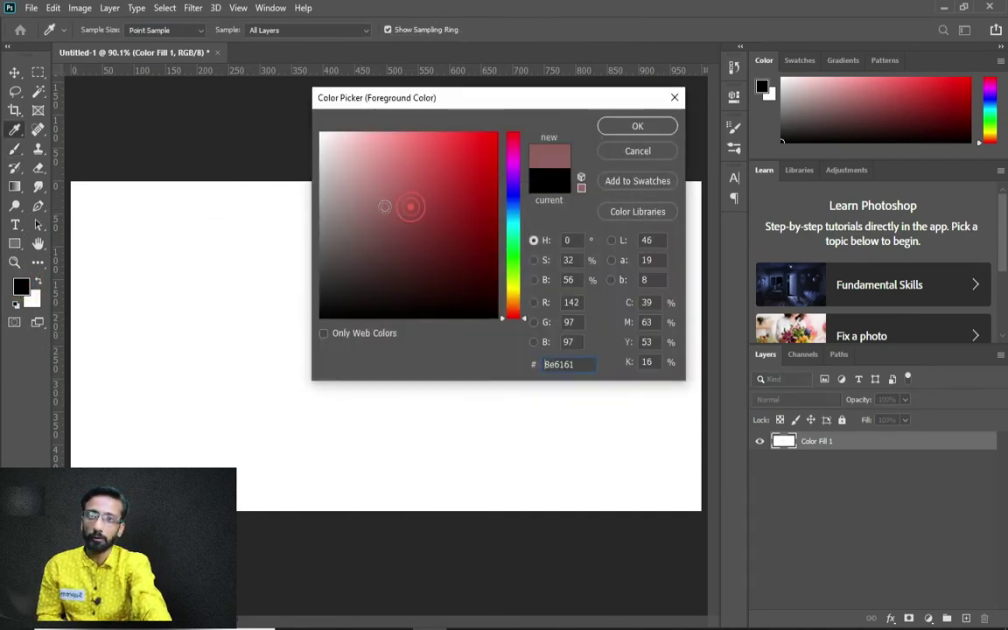
{"action": "left_click", "coordinate": [648, 120]}
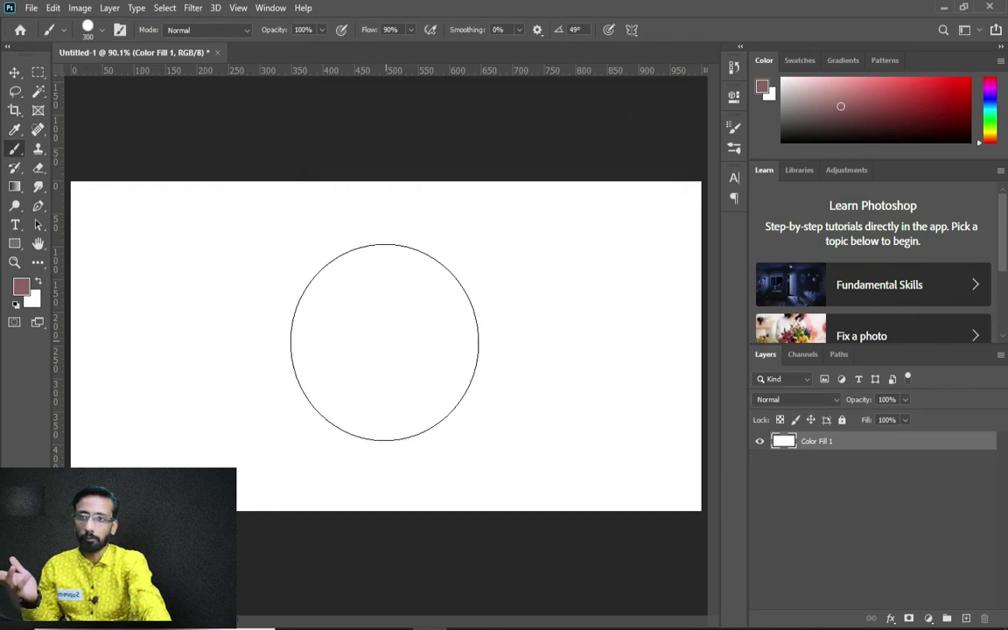
{"action": "left_click", "coordinate": [375, 343]}
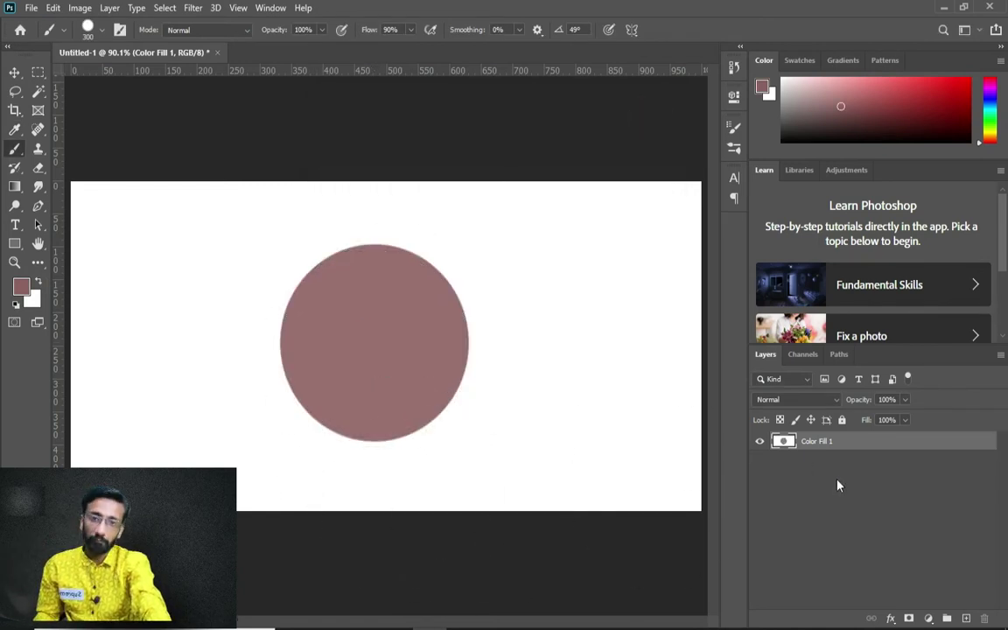
Reduce the brush to 125 px, restore the default colours, and paint a curved black stroke overlapping the dab's upper-left edge.
{"action": "key", "text": "bracketleft"}
{"action": "key", "text": "bracketleft"}
{"action": "key", "text": "bracketleft"}
{"action": "key", "text": "bracketleft"}
{"action": "key", "text": "bracketleft"}
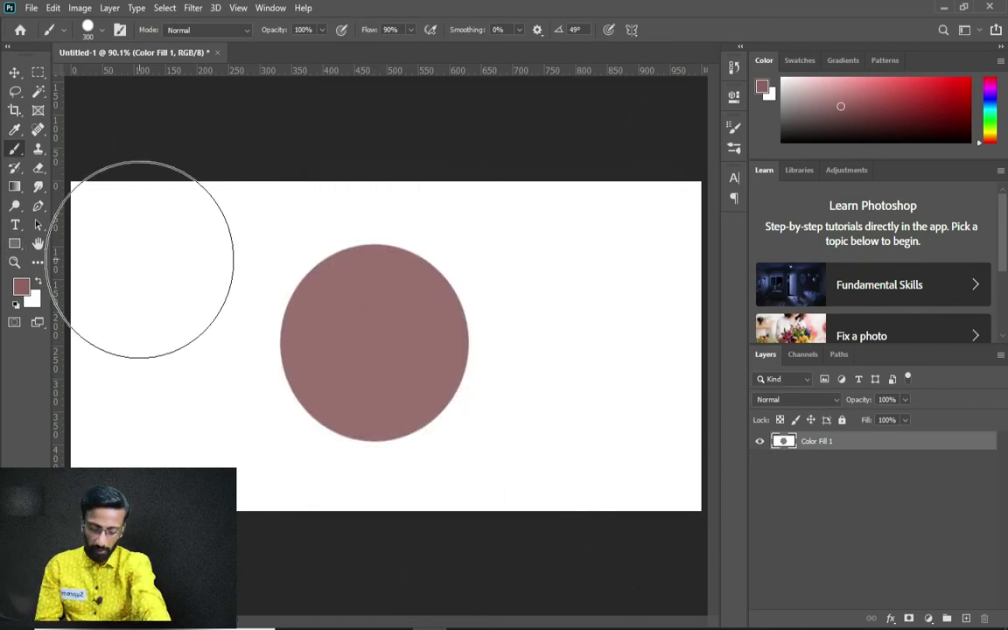
{"action": "left_click", "coordinate": [15, 306]}
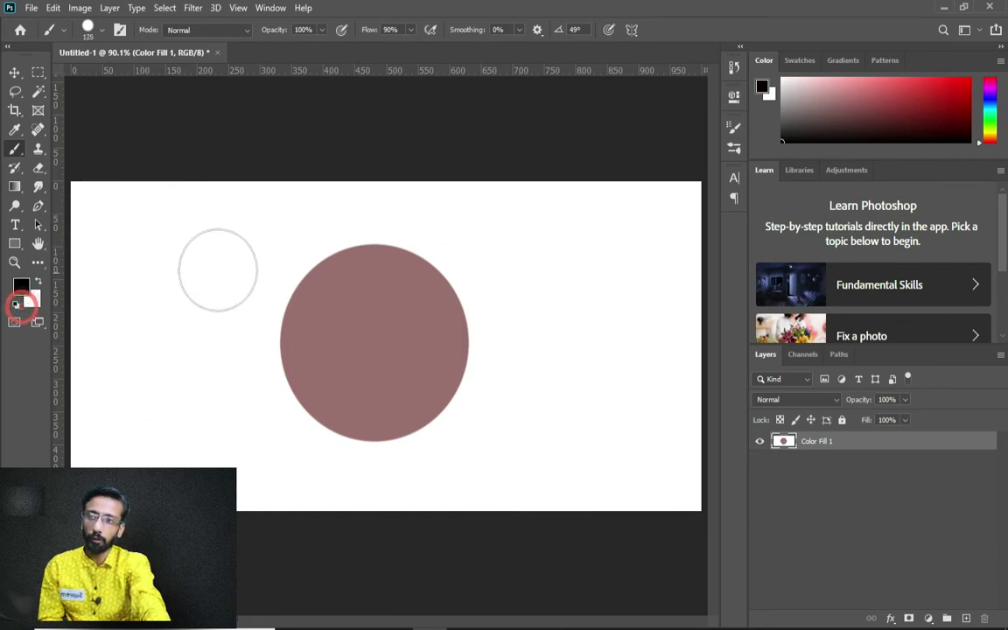
{"action": "mouse_move", "coordinate": [330, 238]}
{"action": "left_mouse_down"}
{"action": "mouse_move", "coordinate": [292, 267]}
{"action": "mouse_move", "coordinate": [214, 345]}
{"action": "left_mouse_up"}
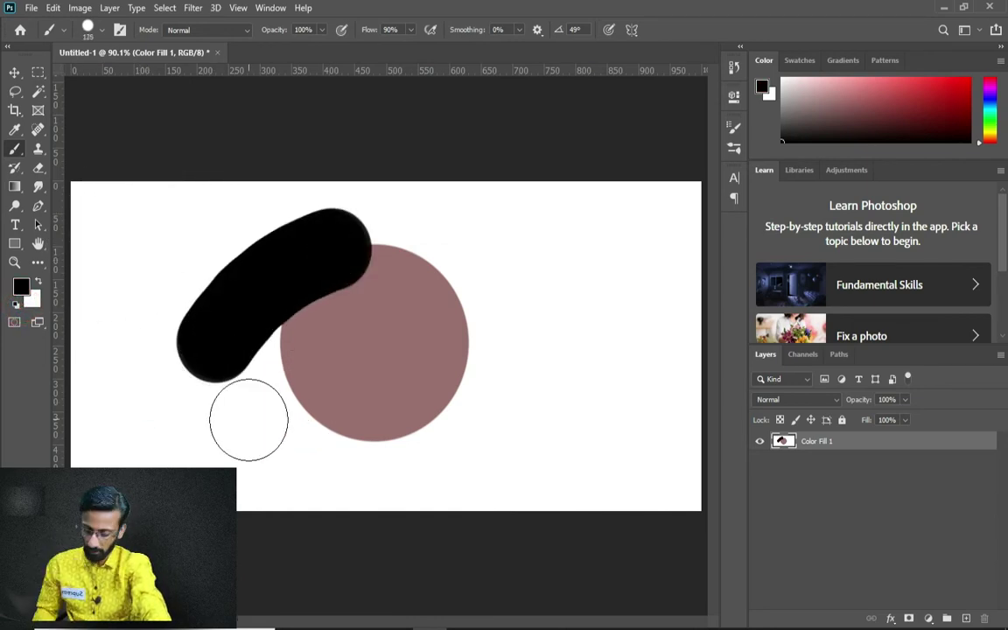
Set the brush's blend mode to Dissolve.
{"action": "key", "text": "ctrl+space"}
{"action": "mouse_move", "coordinate": [208, 243]}
{"action": "left_mouse_down"}
{"action": "mouse_move", "coordinate": [322, 354]}
{"action": "mouse_move", "coordinate": [255, 271]}
{"action": "mouse_move", "coordinate": [170, 207]}
{"action": "mouse_move", "coordinate": [260, 318]}
{"action": "left_mouse_up"}
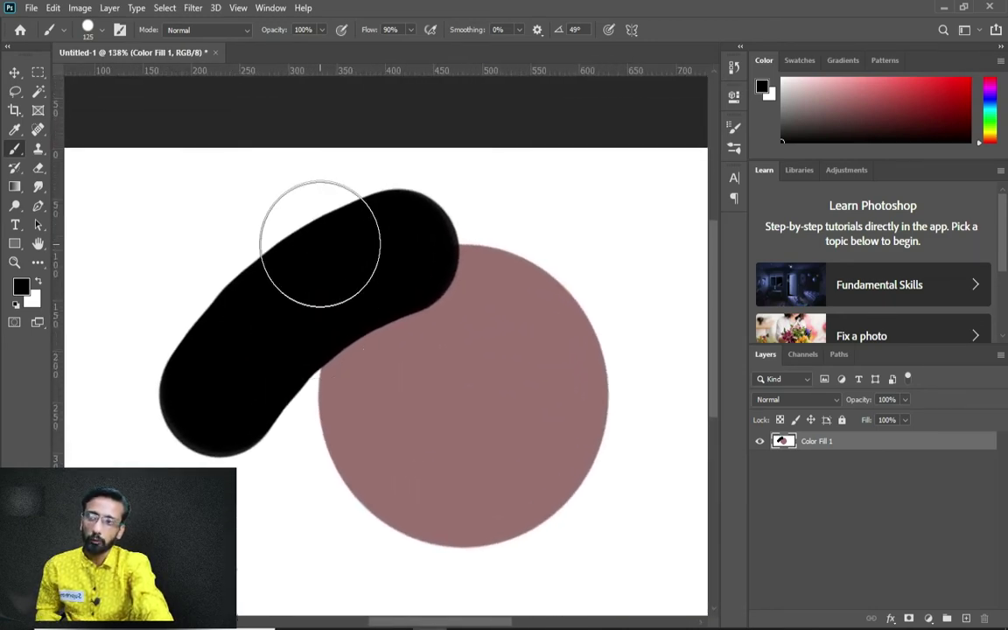
{"action": "left_click", "coordinate": [227, 31]}
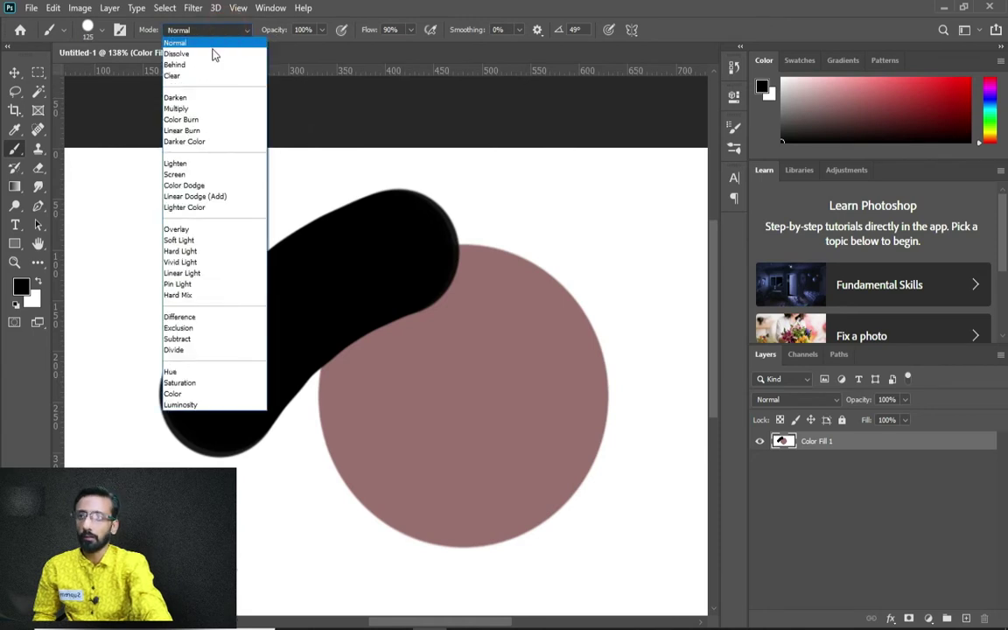
{"action": "left_click", "coordinate": [213, 50]}
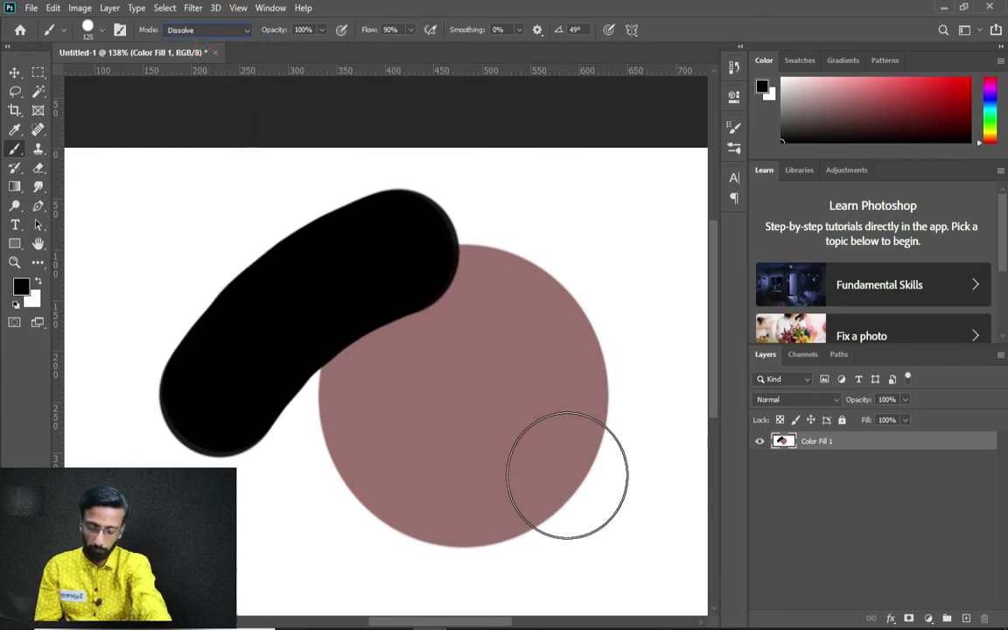
Paint a 125 px black Dissolve stroke over the round dab's lower-right edge and reduce the brush to 50 px.
{"action": "left_click", "coordinate": [577, 471]}
{"action": "mouse_move", "coordinate": [578, 471]}
{"action": "left_mouse_down"}
{"action": "mouse_move", "coordinate": [527, 554]}
{"action": "mouse_move", "coordinate": [549, 524]}
{"action": "left_mouse_up"}
{"action": "key", "text": "bracketleft"}
{"action": "key", "text": "bracketleft"}
{"action": "key", "text": "bracketleft"}
{"action": "key", "text": "bracketleft"}
{"action": "key", "text": "bracketleft"}
{"action": "key", "text": "bracketleft"}
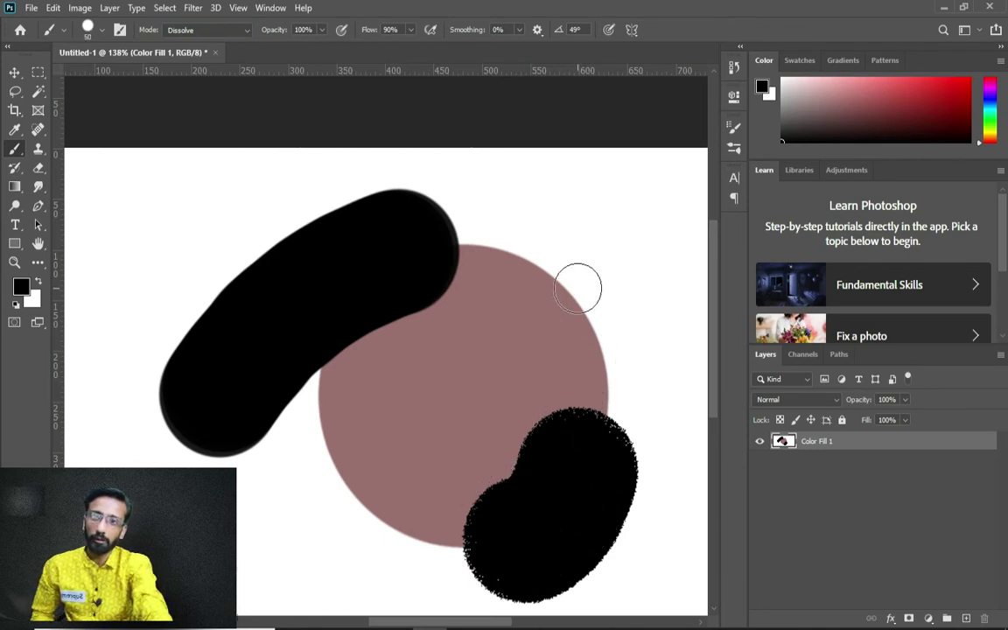
Paint two 50 px black Dissolve dabs and a near-vertical stroke along the round dab's right side.
{"action": "left_click", "coordinate": [576, 287]}
{"action": "left_click", "coordinate": [621, 318]}
{"action": "left_click", "coordinate": [660, 370]}
{"action": "left_click_drag", "start_coordinate": [665, 395], "coordinate": [682, 516]}
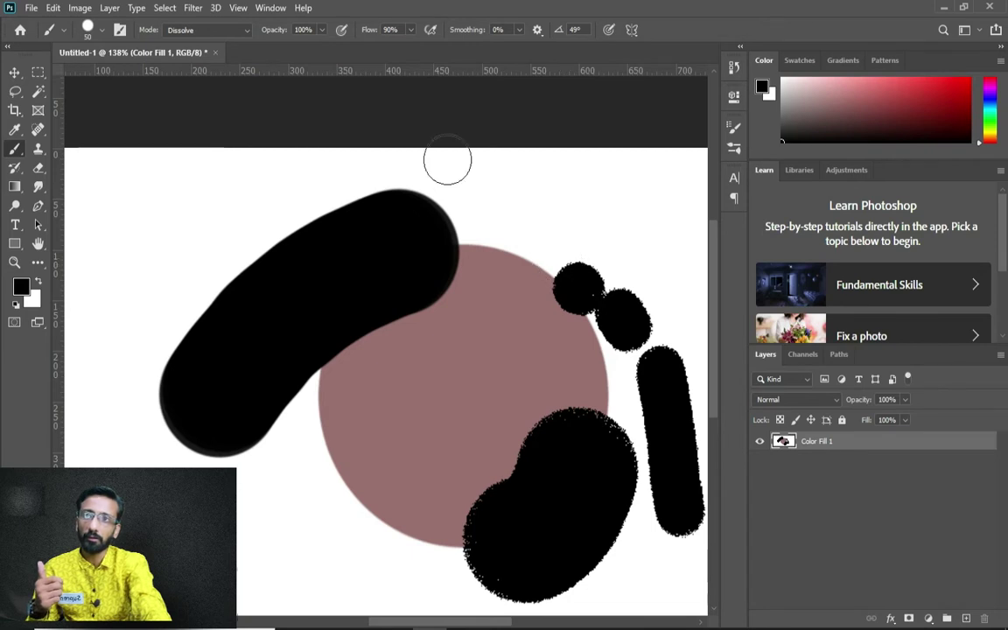
Set the brush flow to 12% and paint diagonal Dissolve strokes from the canvas's upper edge across the round dab.
{"action": "left_click", "coordinate": [410, 30]}
{"action": "left_click_drag", "start_coordinate": [385, 51], "coordinate": [355, 48]}
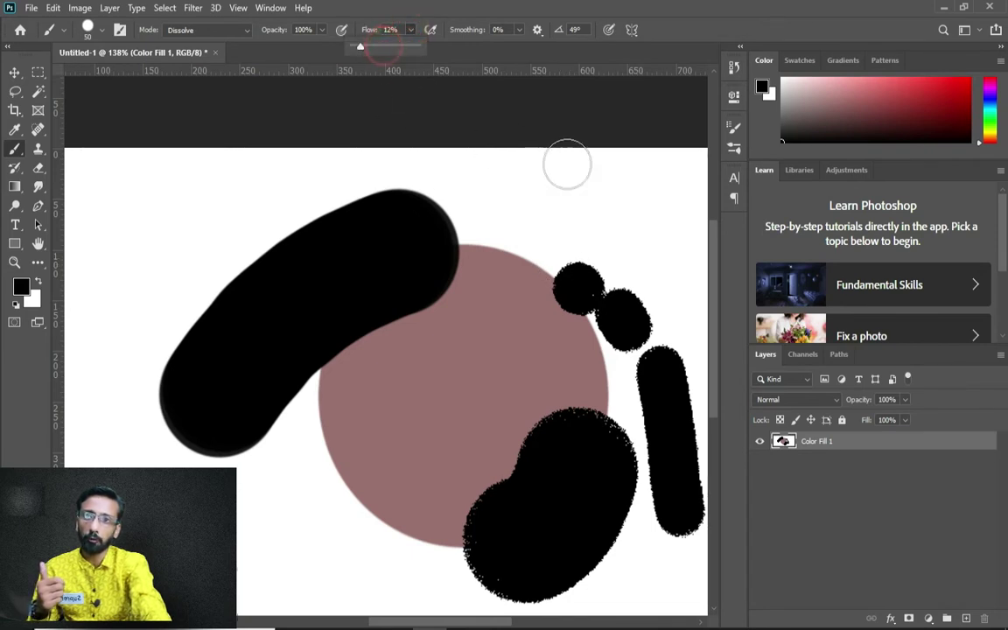
{"action": "mouse_move", "coordinate": [568, 161]}
{"action": "left_mouse_down"}
{"action": "mouse_move", "coordinate": [495, 285]}
{"action": "mouse_move", "coordinate": [418, 435]}
{"action": "mouse_move", "coordinate": [364, 462]}
{"action": "left_mouse_up"}
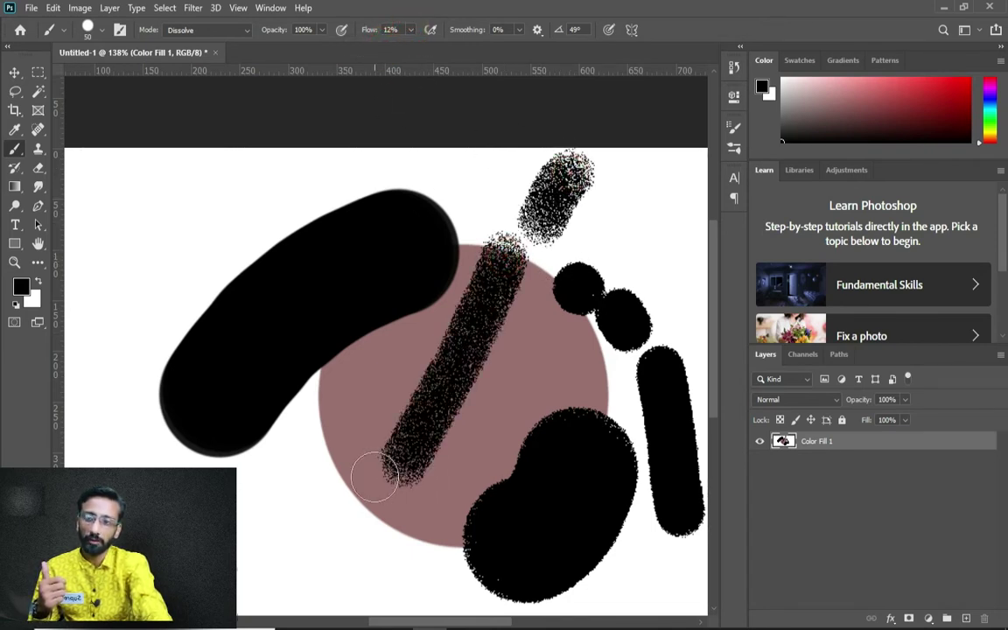
Undo all the black strokes back to the single round dab.
{"action": "key", "text": "ctrl+z"}
{"action": "key", "text": "ctrl+z"}
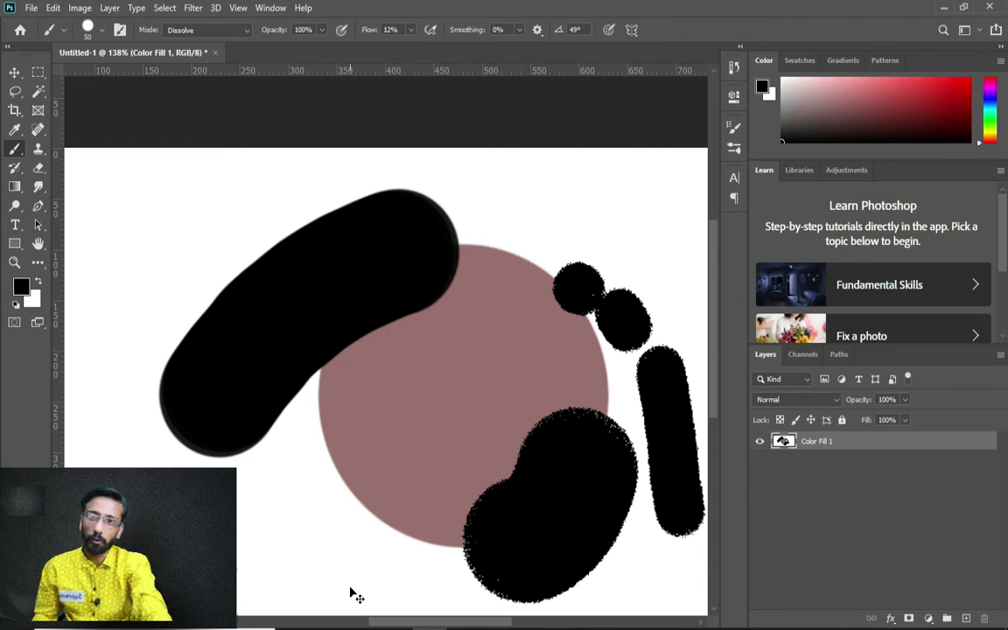
{"action": "key", "text": "ctrl+z"}
{"action": "key", "text": "ctrl+z"}
{"action": "key", "text": "ctrl+z"}
{"action": "key", "text": "ctrl+z"}
{"action": "key", "text": "ctrl+z"}
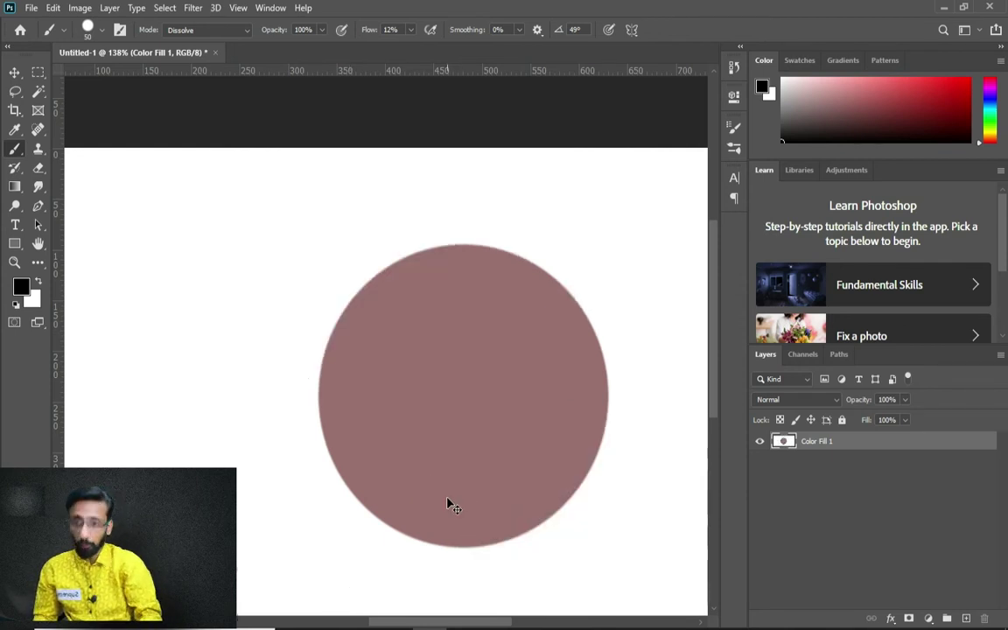
{"action": "key", "text": "ctrl+0"}
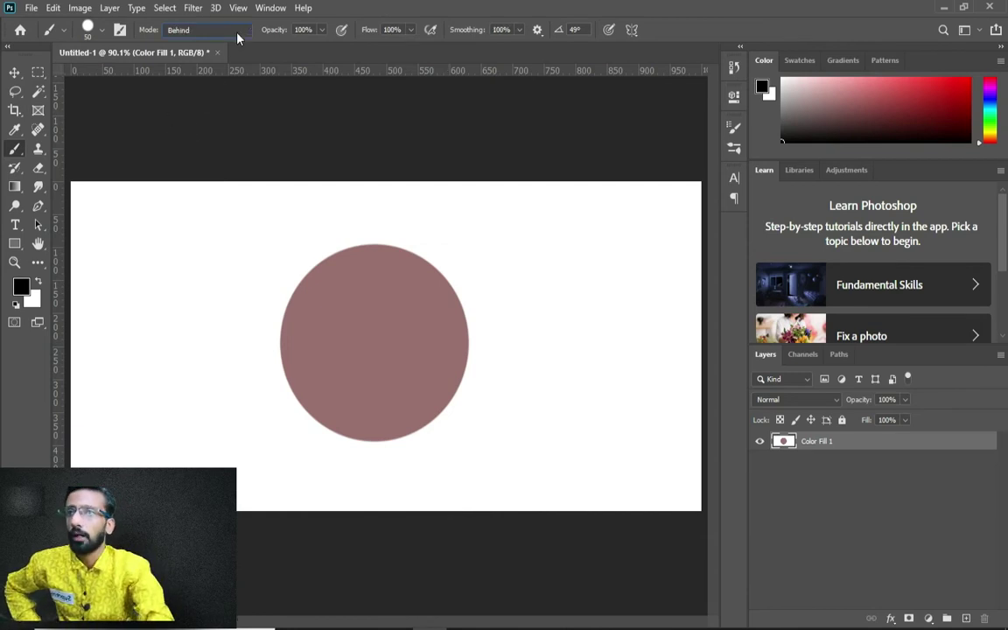
Set the brush's blend mode to Clear and erase a zigzag stroke down through the round dab.
{"action": "left_click", "coordinate": [236, 31]}
{"action": "left_click", "coordinate": [210, 78]}
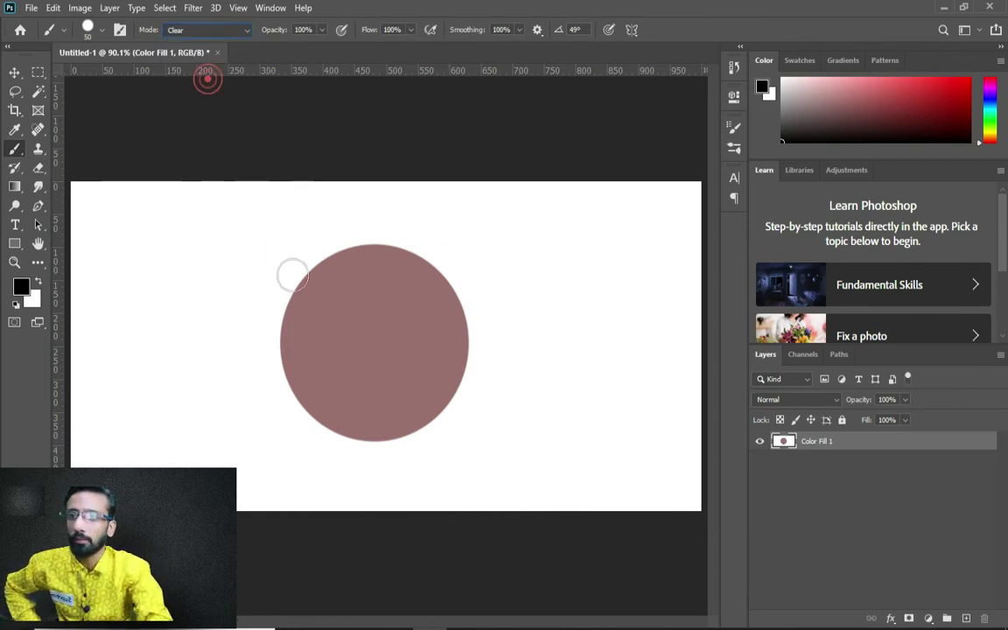
{"action": "mouse_move", "coordinate": [293, 287]}
{"action": "left_mouse_down"}
{"action": "mouse_move", "coordinate": [431, 287]}
{"action": "mouse_move", "coordinate": [242, 373]}
{"action": "mouse_move", "coordinate": [332, 407]}
{"action": "mouse_move", "coordinate": [391, 459]}
{"action": "left_mouse_up"}
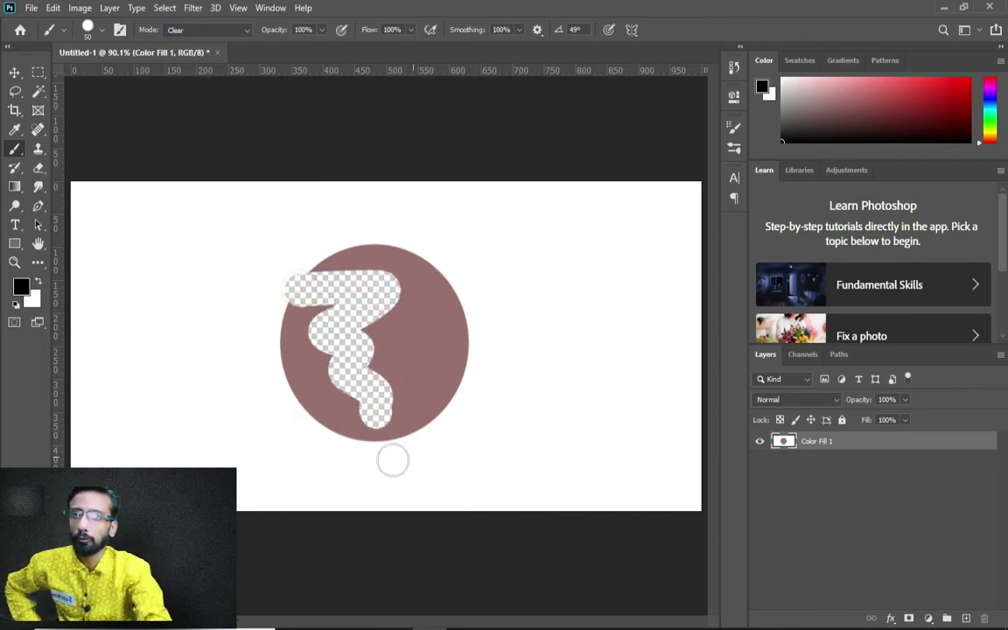
Set the brush smoothing to 0%, test a Clear stroke across the dab's upper half, and undo both erased strokes.
{"action": "left_click", "coordinate": [518, 30]}
{"action": "left_click_drag", "start_coordinate": [519, 47], "coordinate": [453, 49]}
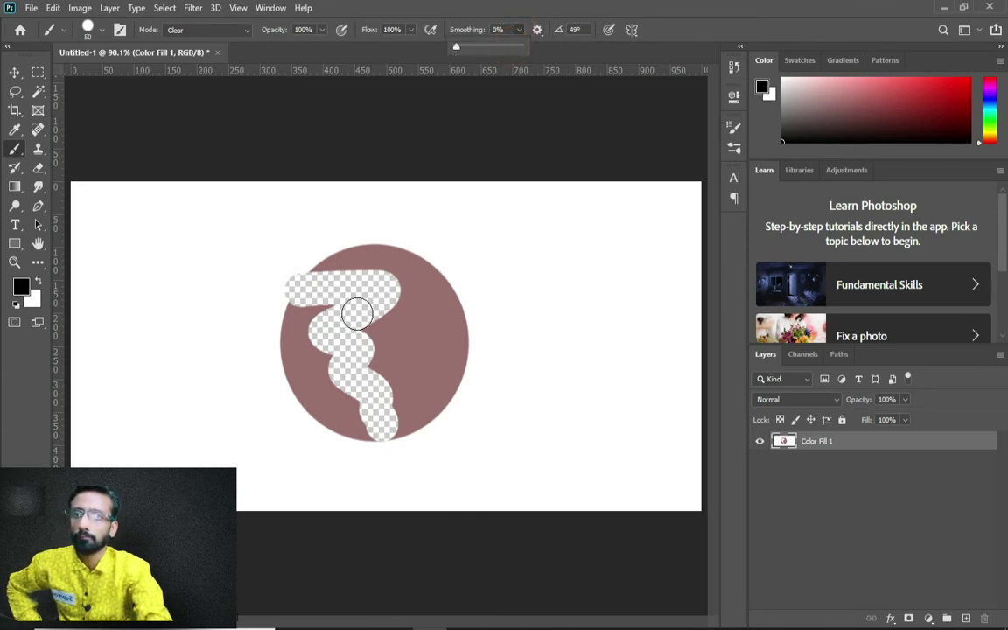
{"action": "mouse_move", "coordinate": [356, 311]}
{"action": "left_mouse_down"}
{"action": "mouse_move", "coordinate": [321, 307]}
{"action": "mouse_move", "coordinate": [382, 255]}
{"action": "mouse_move", "coordinate": [300, 249]}
{"action": "left_mouse_up"}
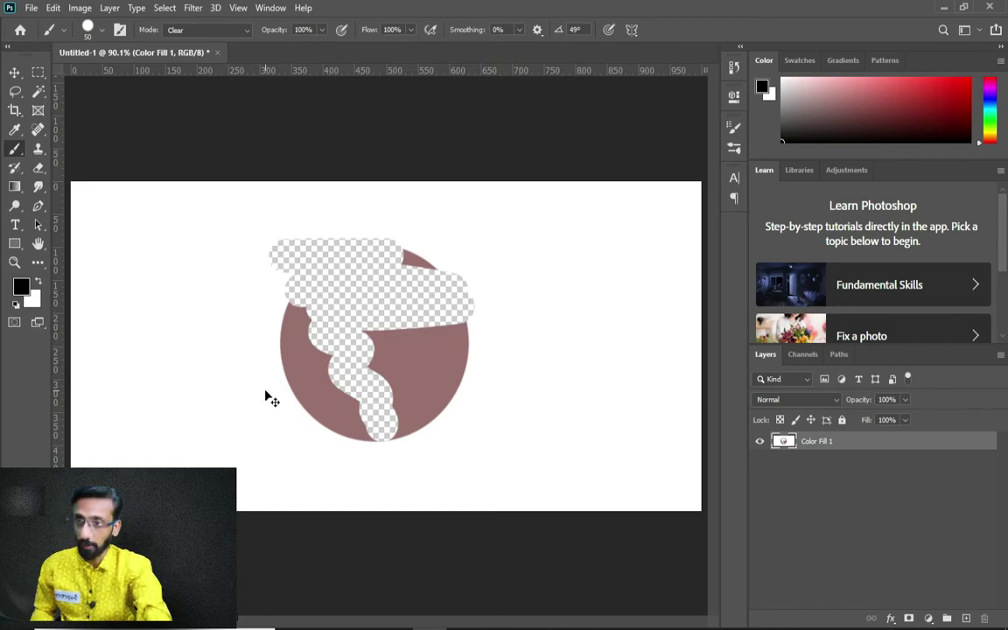
{"action": "key", "text": "ctrl+z"}
{"action": "key", "text": "ctrl+z"}
{"action": "left_click", "coordinate": [204, 30]}
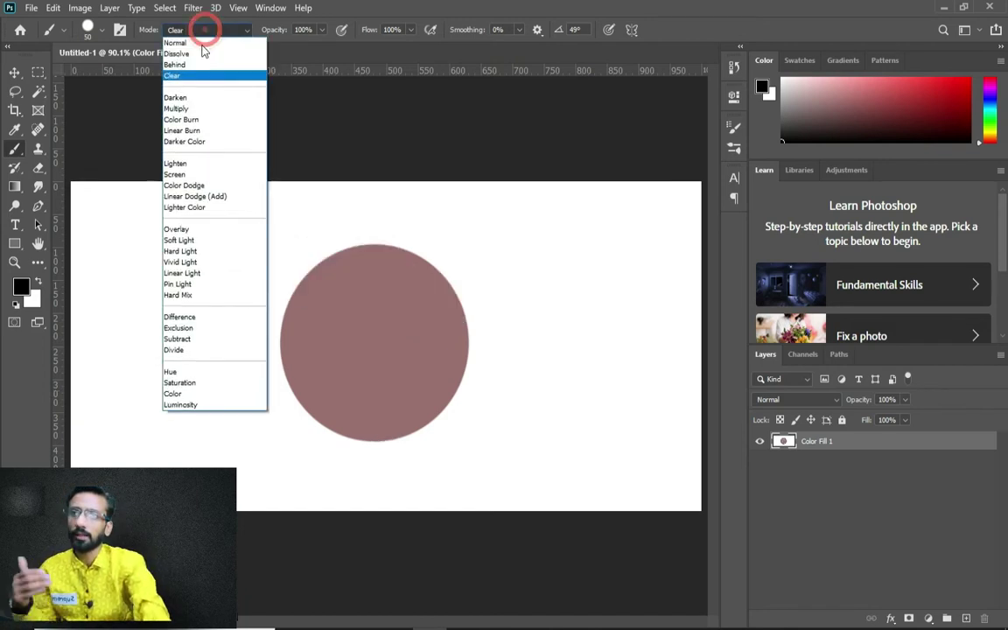
{"action": "left_click", "coordinate": [320, 372]}
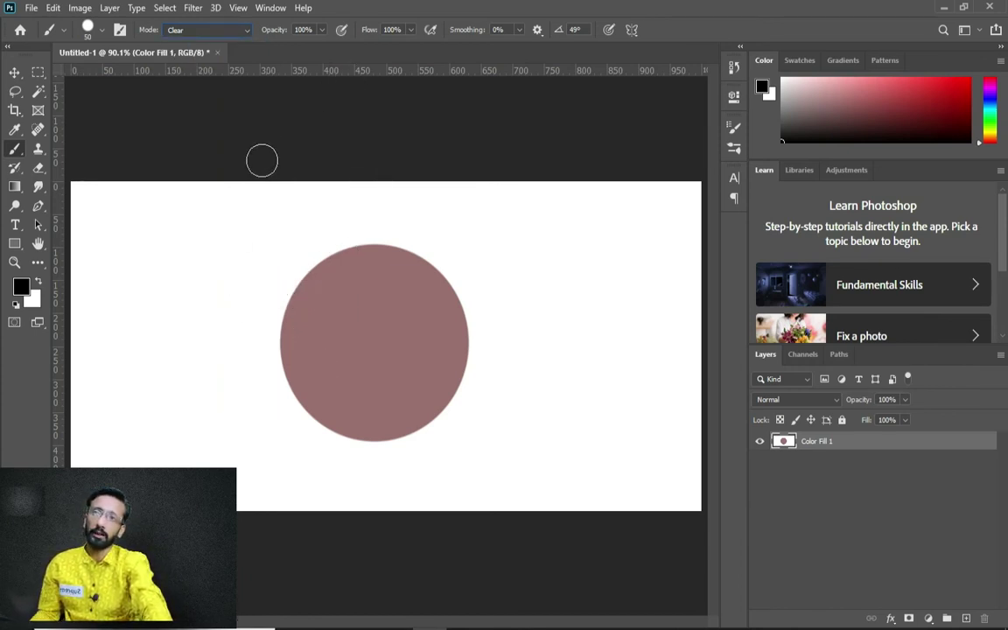
{"action": "left_click", "coordinate": [267, 30]}
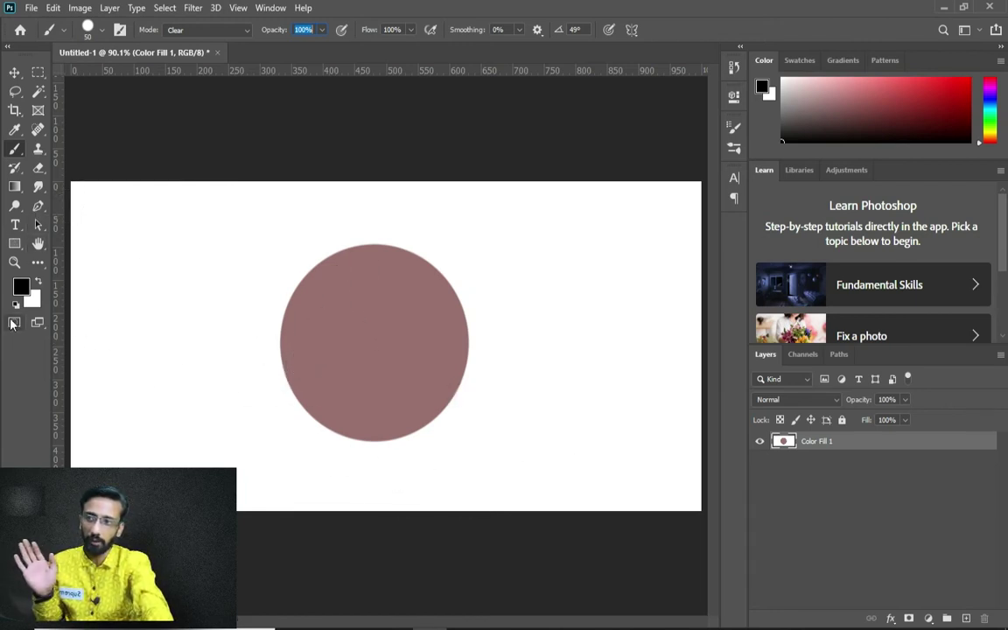
Set the foreground colour to red #f40000.
{"action": "left_click", "coordinate": [21, 286]}
{"action": "left_click", "coordinate": [462, 172]}
{"action": "left_click", "coordinate": [496, 133]}
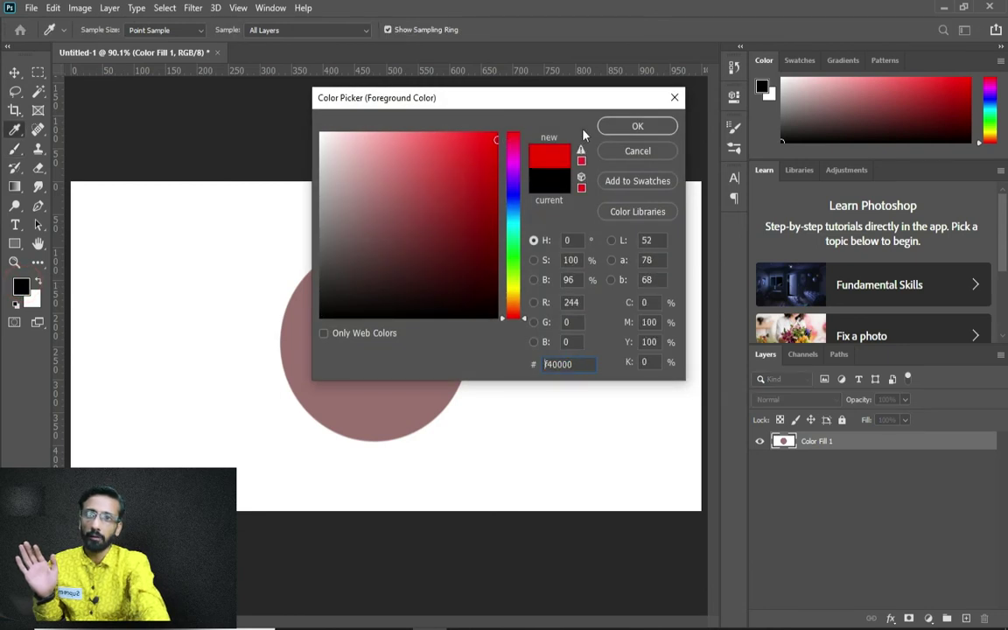
{"action": "left_click", "coordinate": [637, 126]}
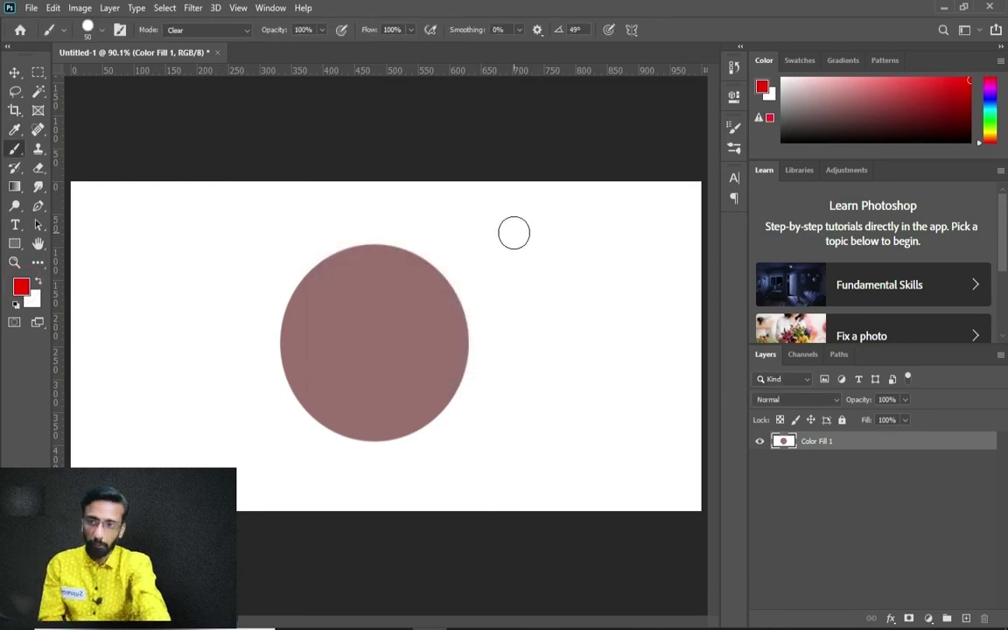
Enlarge the brush to 90 px, test a Clear stroke through the dab's upper-right edge, and undo it.
{"action": "key", "text": "bracketright"}
{"action": "key", "text": "bracketright"}
{"action": "key", "text": "bracketright"}
{"action": "key", "text": "bracketright"}
{"action": "mouse_move", "coordinate": [500, 231]}
{"action": "left_mouse_down"}
{"action": "mouse_move", "coordinate": [471, 260]}
{"action": "mouse_move", "coordinate": [422, 354]}
{"action": "left_mouse_up"}
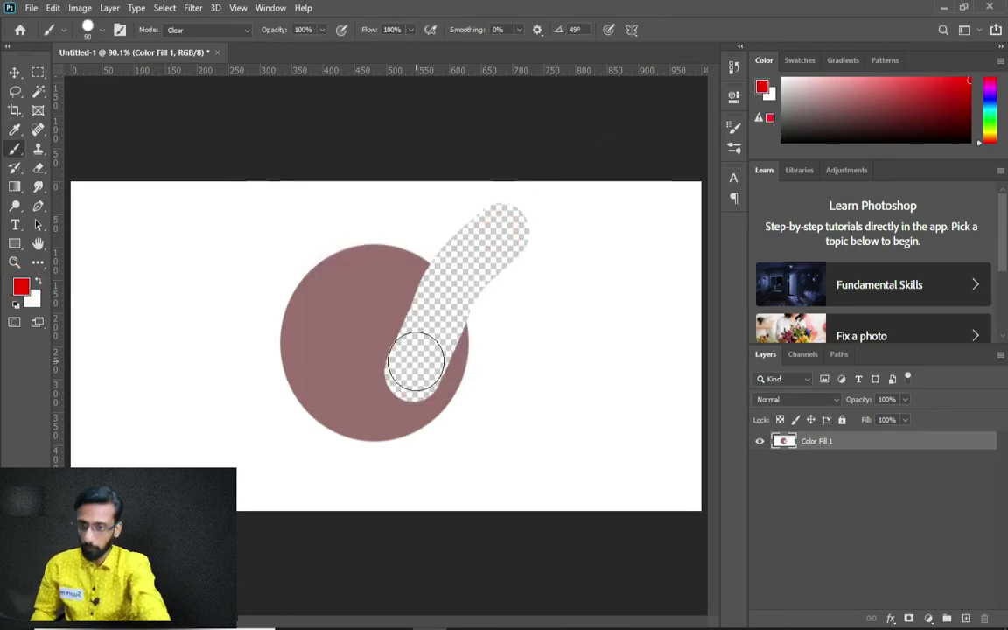
{"action": "key", "text": "ctrl+z"}
Set the brush's blend mode to Normal, test opaque red diagonal strokes across the dab, and undo them.
{"action": "left_click", "coordinate": [226, 32]}
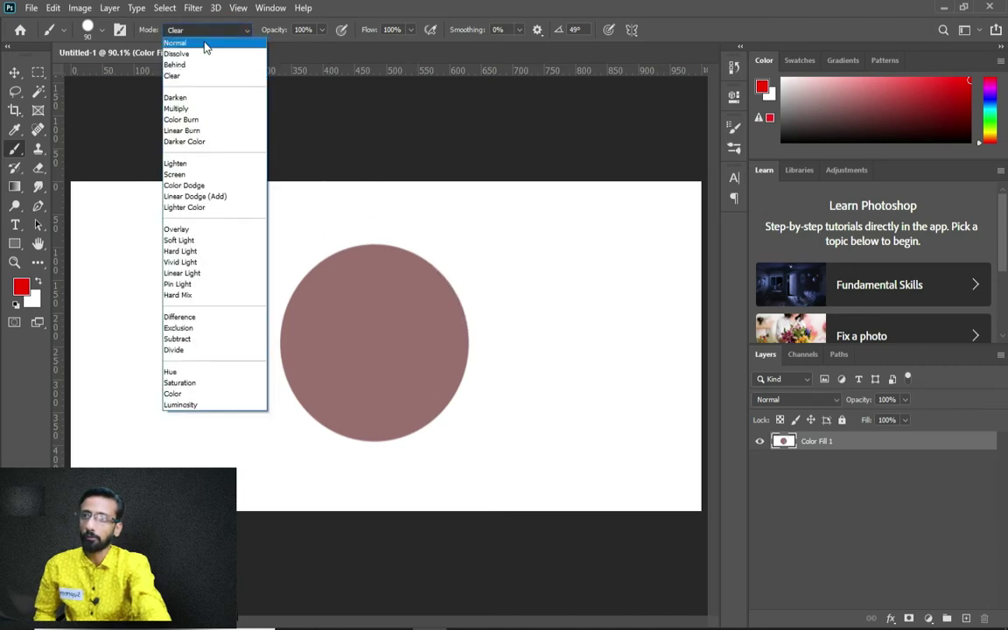
{"action": "left_click", "coordinate": [207, 41]}
{"action": "mouse_move", "coordinate": [541, 246]}
{"action": "left_mouse_down"}
{"action": "mouse_move", "coordinate": [476, 292]}
{"action": "mouse_move", "coordinate": [383, 440]}
{"action": "mouse_move", "coordinate": [237, 491]}
{"action": "left_mouse_up"}
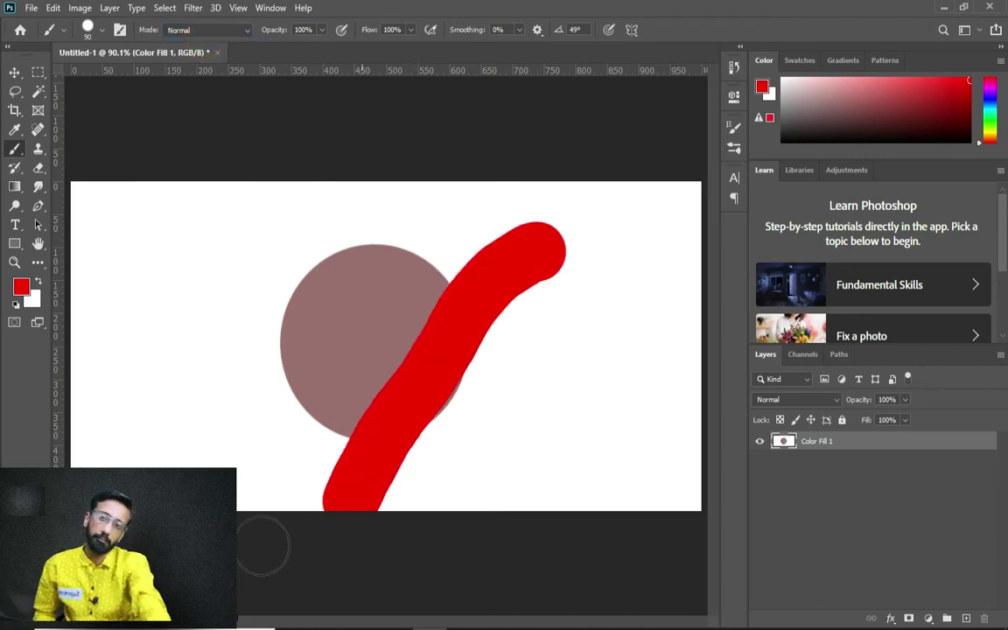
{"action": "mouse_move", "coordinate": [452, 241]}
{"action": "left_mouse_down"}
{"action": "mouse_move", "coordinate": [414, 331]}
{"action": "mouse_move", "coordinate": [286, 472]}
{"action": "left_mouse_up"}
{"action": "key", "text": "ctrl+z"}
{"action": "key", "text": "ctrl+z"}
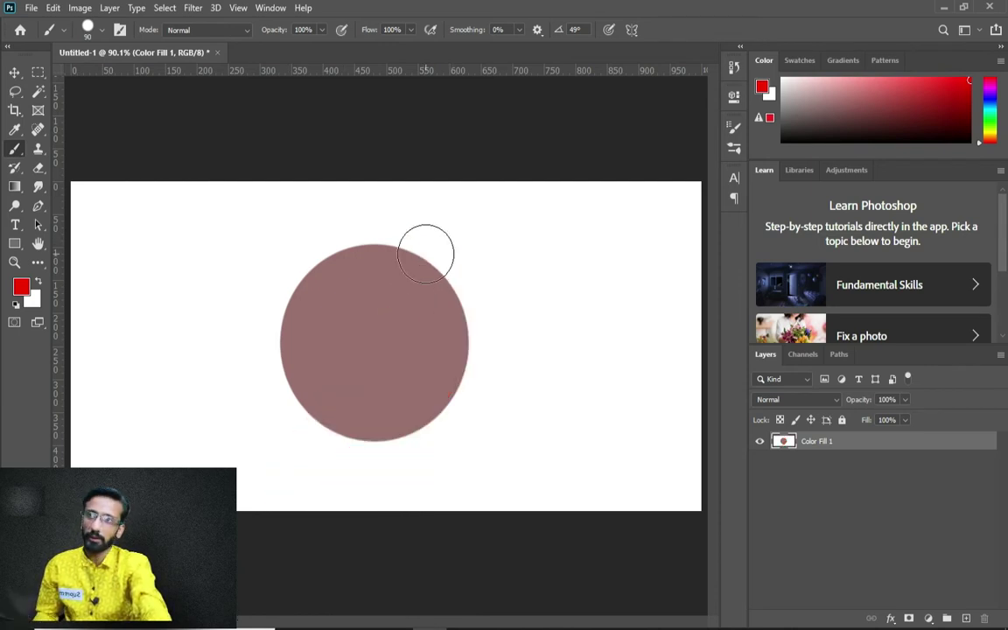
Set the brush opacity to 31%, test a translucent red diagonal stroke across the dab, and undo it.
{"action": "left_click", "coordinate": [321, 29]}
{"action": "left_click_drag", "start_coordinate": [310, 54], "coordinate": [275, 46]}
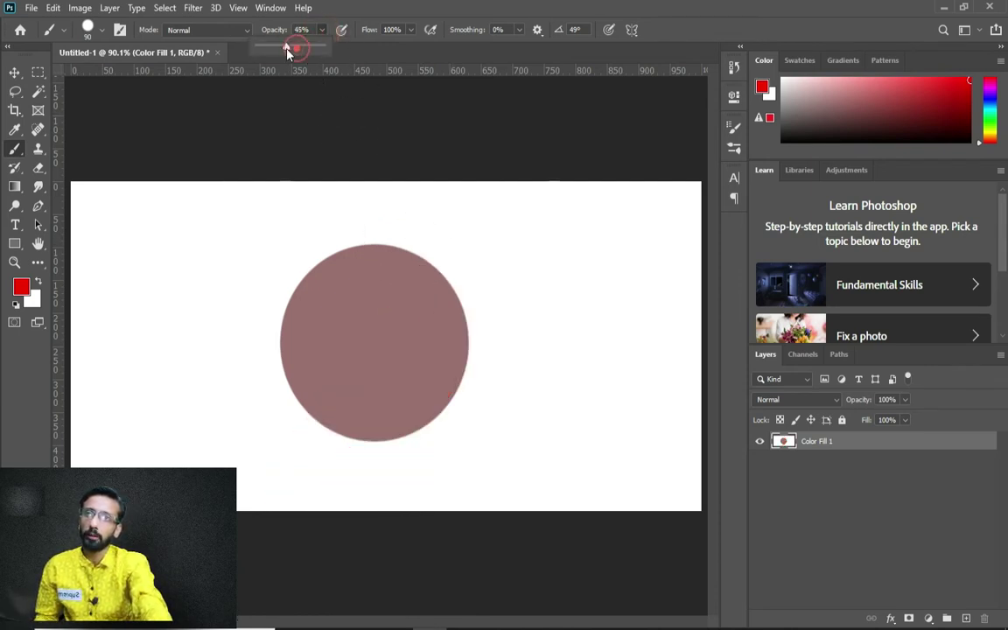
{"action": "mouse_move", "coordinate": [484, 259]}
{"action": "left_mouse_down"}
{"action": "mouse_move", "coordinate": [346, 472]}
{"action": "mouse_move", "coordinate": [525, 253]}
{"action": "left_mouse_up"}
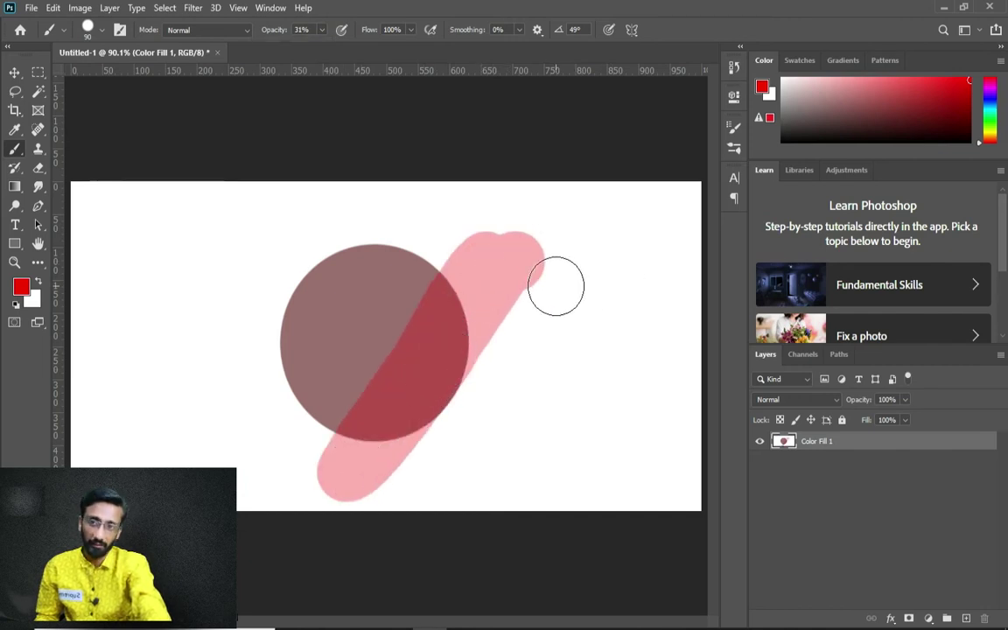
{"action": "key", "text": "ctrl+z"}
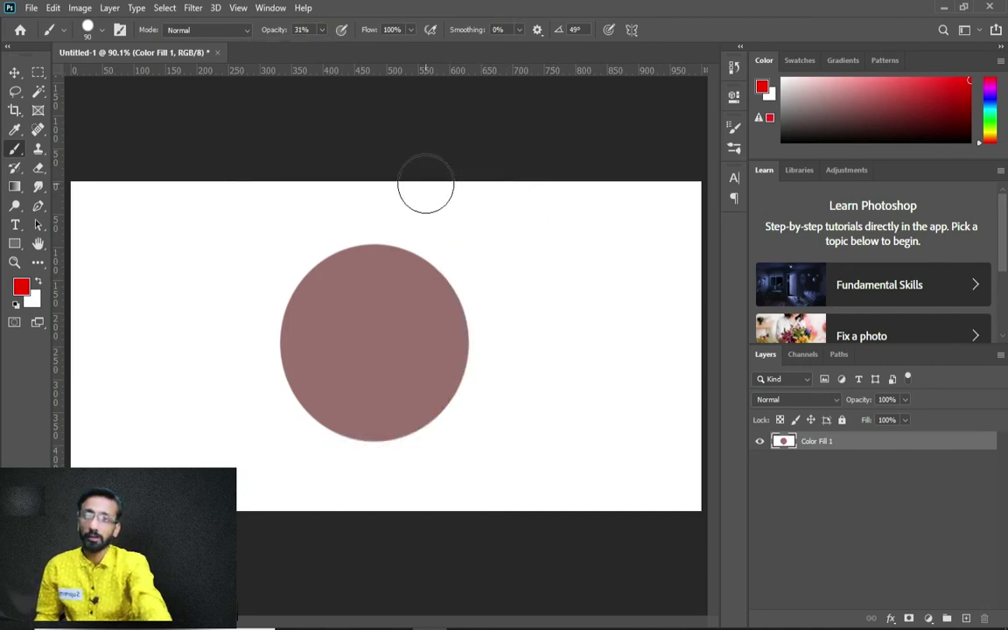
Cover the canvas's right part with one 31% opacity red stroke and build up overlapping vertical strokes over the dab.
{"action": "mouse_move", "coordinate": [415, 185]}
{"action": "left_mouse_down"}
{"action": "mouse_move", "coordinate": [373, 525]}
{"action": "mouse_move", "coordinate": [396, 509]}
{"action": "mouse_move", "coordinate": [713, 488]}
{"action": "mouse_move", "coordinate": [337, 456]}
{"action": "mouse_move", "coordinate": [760, 376]}
{"action": "mouse_move", "coordinate": [558, 284]}
{"action": "mouse_move", "coordinate": [386, 266]}
{"action": "mouse_move", "coordinate": [622, 209]}
{"action": "mouse_move", "coordinate": [620, 199]}
{"action": "mouse_move", "coordinate": [393, 219]}
{"action": "mouse_move", "coordinate": [551, 185]}
{"action": "mouse_move", "coordinate": [775, 210]}
{"action": "mouse_move", "coordinate": [673, 300]}
{"action": "mouse_move", "coordinate": [656, 428]}
{"action": "mouse_move", "coordinate": [692, 203]}
{"action": "mouse_move", "coordinate": [693, 529]}
{"action": "mouse_move", "coordinate": [651, 322]}
{"action": "mouse_move", "coordinate": [605, 390]}
{"action": "mouse_move", "coordinate": [580, 205]}
{"action": "mouse_move", "coordinate": [582, 510]}
{"action": "mouse_move", "coordinate": [601, 238]}
{"action": "mouse_move", "coordinate": [612, 476]}
{"action": "mouse_move", "coordinate": [510, 316]}
{"action": "mouse_move", "coordinate": [512, 432]}
{"action": "mouse_move", "coordinate": [560, 310]}
{"action": "mouse_move", "coordinate": [538, 347]}
{"action": "mouse_move", "coordinate": [469, 360]}
{"action": "mouse_move", "coordinate": [448, 423]}
{"action": "left_mouse_up"}
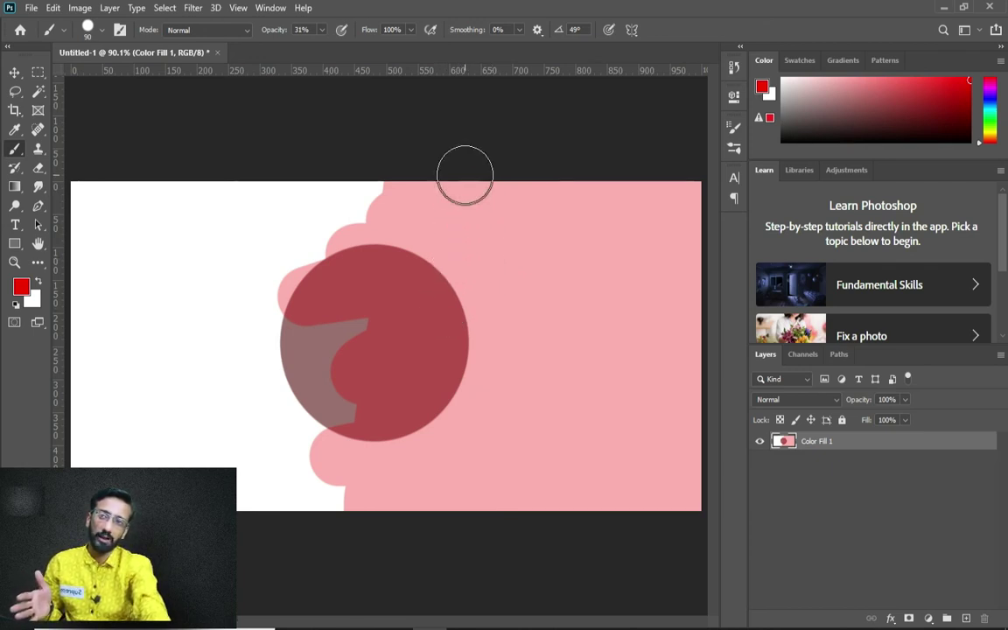
{"action": "mouse_move", "coordinate": [463, 173]}
{"action": "left_mouse_down"}
{"action": "mouse_move", "coordinate": [432, 432]}
{"action": "mouse_move", "coordinate": [401, 535]}
{"action": "mouse_move", "coordinate": [439, 153]}
{"action": "left_mouse_up"}
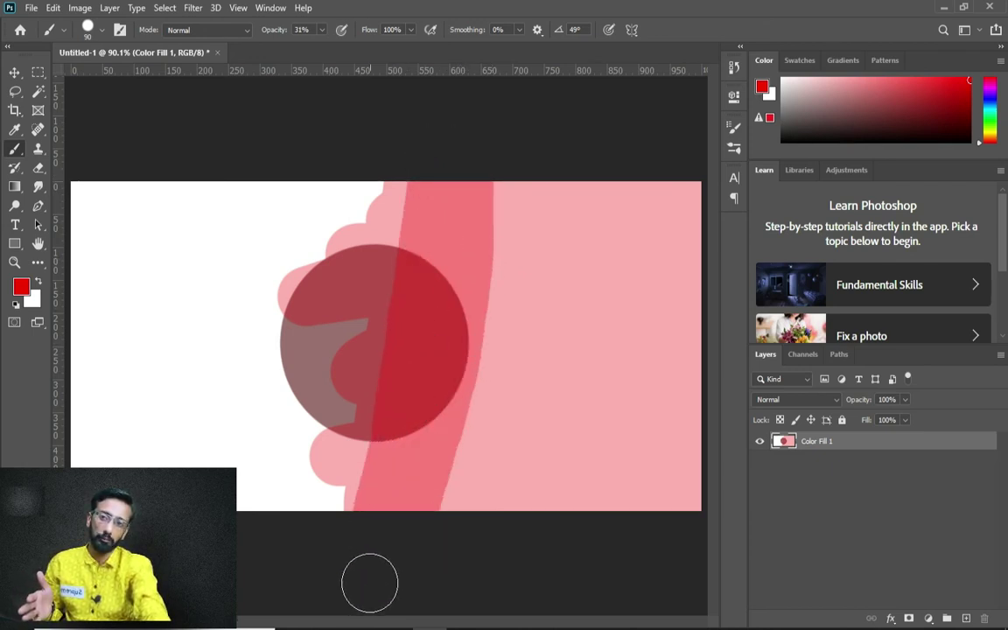
{"action": "mouse_move", "coordinate": [387, 496]}
{"action": "left_mouse_down"}
{"action": "mouse_move", "coordinate": [411, 173]}
{"action": "mouse_move", "coordinate": [418, 314]}
{"action": "mouse_move", "coordinate": [450, 62]}
{"action": "left_mouse_up"}
{"action": "mouse_move", "coordinate": [480, 124]}
{"action": "left_mouse_down"}
{"action": "mouse_move", "coordinate": [368, 629]}
{"action": "mouse_move", "coordinate": [438, 533]}
{"action": "mouse_move", "coordinate": [445, 315]}
{"action": "mouse_move", "coordinate": [450, 342]}
{"action": "mouse_move", "coordinate": [388, 134]}
{"action": "mouse_move", "coordinate": [413, 259]}
{"action": "mouse_move", "coordinate": [365, 428]}
{"action": "mouse_move", "coordinate": [432, 130]}
{"action": "mouse_move", "coordinate": [445, 267]}
{"action": "mouse_move", "coordinate": [463, 270]}
{"action": "mouse_move", "coordinate": [441, 446]}
{"action": "mouse_move", "coordinate": [446, 189]}
{"action": "mouse_move", "coordinate": [456, 255]}
{"action": "mouse_move", "coordinate": [480, 180]}
{"action": "mouse_move", "coordinate": [444, 312]}
{"action": "mouse_move", "coordinate": [421, 335]}
{"action": "mouse_move", "coordinate": [420, 319]}
{"action": "left_mouse_up"}
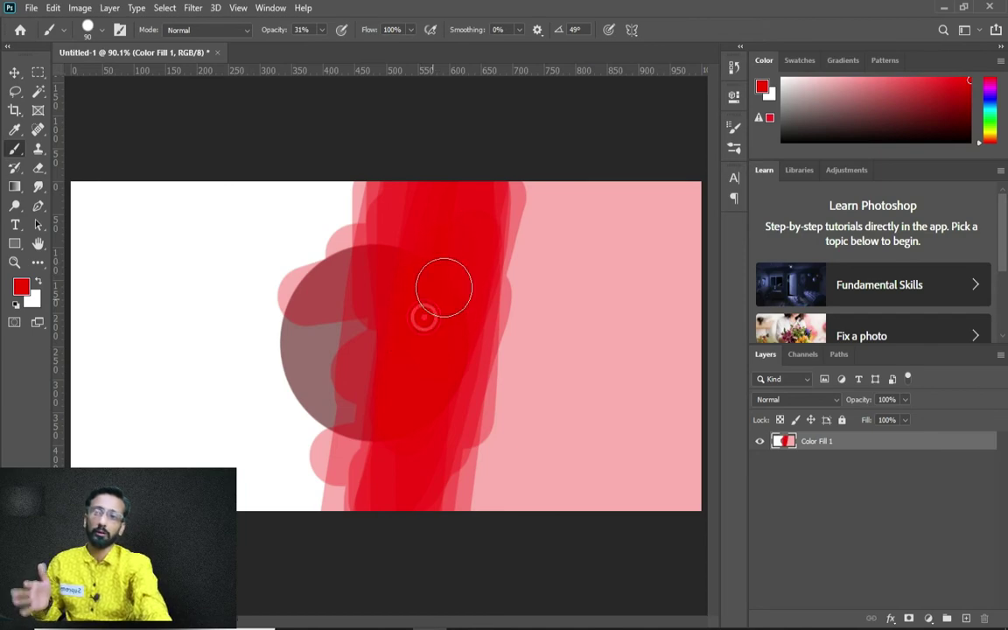
Select the whole canvas and delete the layer's content.
{"action": "key", "text": "ctrl+a"}
{"action": "key", "text": "Delete"}
{"action": "key", "text": "Return"}
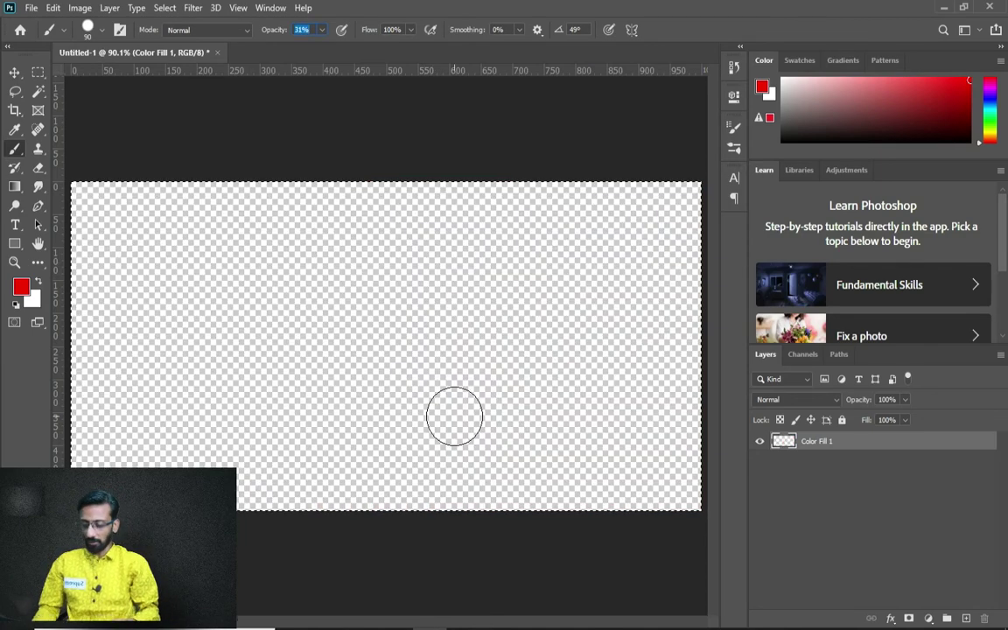
Undo the deletion and all the translucent red strokes back to the single round dab.
{"action": "key", "text": "ctrl+z"}
{"action": "key", "text": "ctrl+z"}
{"action": "key", "text": "ctrl+z"}
{"action": "key", "text": "ctrl+z"}
{"action": "key", "text": "ctrl+z"}
{"action": "key", "text": "ctrl+z"}
{"action": "key", "text": "ctrl+z"}
{"action": "key", "text": "ctrl+z"}
{"action": "key", "text": "ctrl+z"}
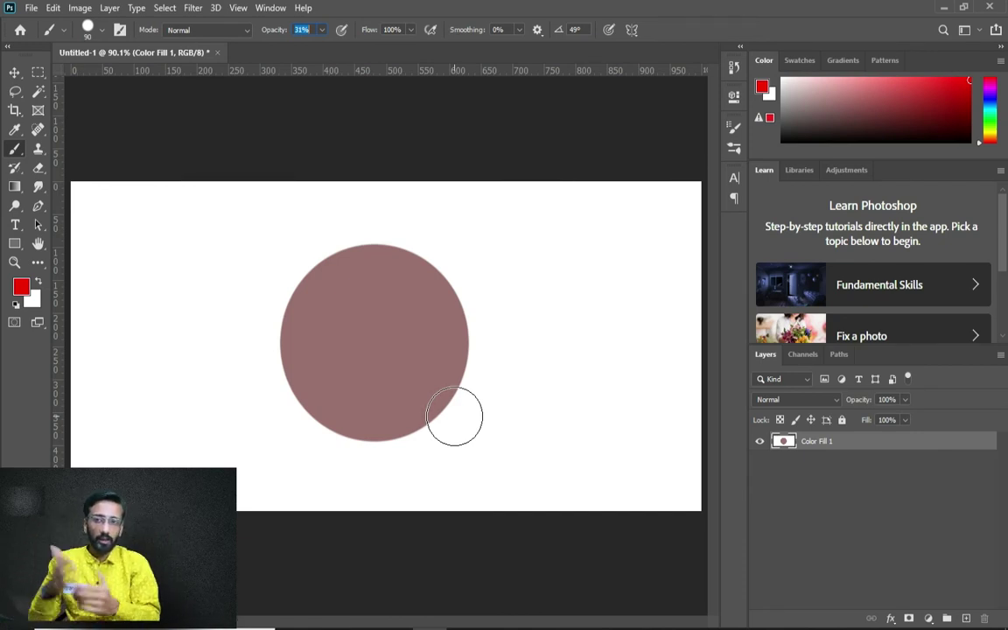
{"action": "key", "text": "Return"}
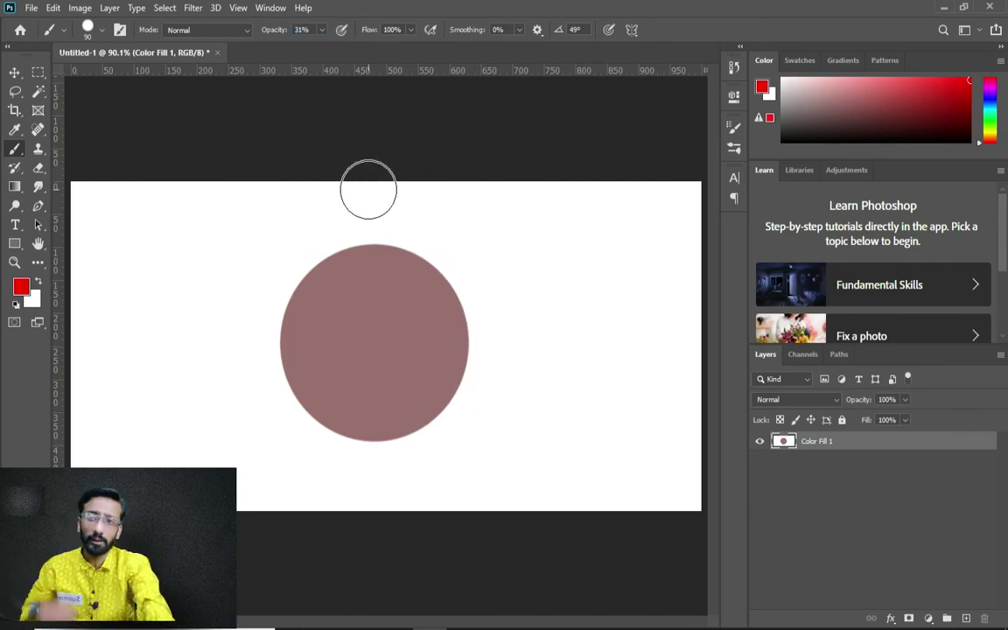
Paint a broad continuous 31% opacity red stroke over the dab and its surroundings, overlap it with another, and undo the strokes.
{"action": "mouse_move", "coordinate": [368, 189]}
{"action": "left_mouse_down"}
{"action": "mouse_move", "coordinate": [342, 550]}
{"action": "mouse_move", "coordinate": [355, 531]}
{"action": "mouse_move", "coordinate": [552, 507]}
{"action": "mouse_move", "coordinate": [295, 514]}
{"action": "mouse_move", "coordinate": [624, 403]}
{"action": "mouse_move", "coordinate": [395, 361]}
{"action": "mouse_move", "coordinate": [96, 392]}
{"action": "mouse_move", "coordinate": [364, 414]}
{"action": "mouse_move", "coordinate": [447, 341]}
{"action": "mouse_move", "coordinate": [331, 385]}
{"action": "mouse_move", "coordinate": [376, 302]}
{"action": "mouse_move", "coordinate": [341, 348]}
{"action": "mouse_move", "coordinate": [331, 370]}
{"action": "mouse_move", "coordinate": [395, 272]}
{"action": "mouse_move", "coordinate": [321, 425]}
{"action": "mouse_move", "coordinate": [379, 292]}
{"action": "mouse_move", "coordinate": [400, 275]}
{"action": "mouse_move", "coordinate": [336, 431]}
{"action": "mouse_move", "coordinate": [331, 406]}
{"action": "mouse_move", "coordinate": [384, 298]}
{"action": "mouse_move", "coordinate": [404, 215]}
{"action": "mouse_move", "coordinate": [365, 348]}
{"action": "left_mouse_up"}
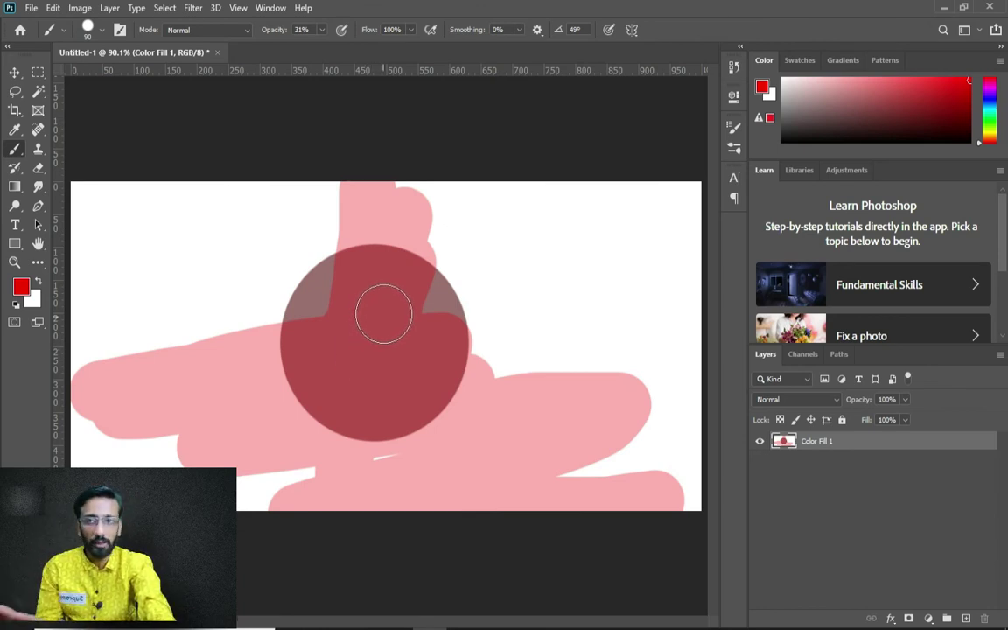
{"action": "mouse_move", "coordinate": [388, 294]}
{"action": "left_mouse_down"}
{"action": "mouse_move", "coordinate": [354, 410]}
{"action": "mouse_move", "coordinate": [413, 252]}
{"action": "mouse_move", "coordinate": [368, 359]}
{"action": "mouse_move", "coordinate": [394, 292]}
{"action": "mouse_move", "coordinate": [397, 317]}
{"action": "mouse_move", "coordinate": [360, 393]}
{"action": "mouse_move", "coordinate": [349, 455]}
{"action": "mouse_move", "coordinate": [357, 422]}
{"action": "left_mouse_up"}
{"action": "key", "text": "ctrl+z"}
{"action": "key", "text": "ctrl+z"}
{"action": "key", "text": "ctrl+z"}
{"action": "key", "text": "ctrl+z"}
{"action": "key", "text": "ctrl+z"}
{"action": "key", "text": "ctrl+z"}
{"action": "key", "text": "ctrl+z"}
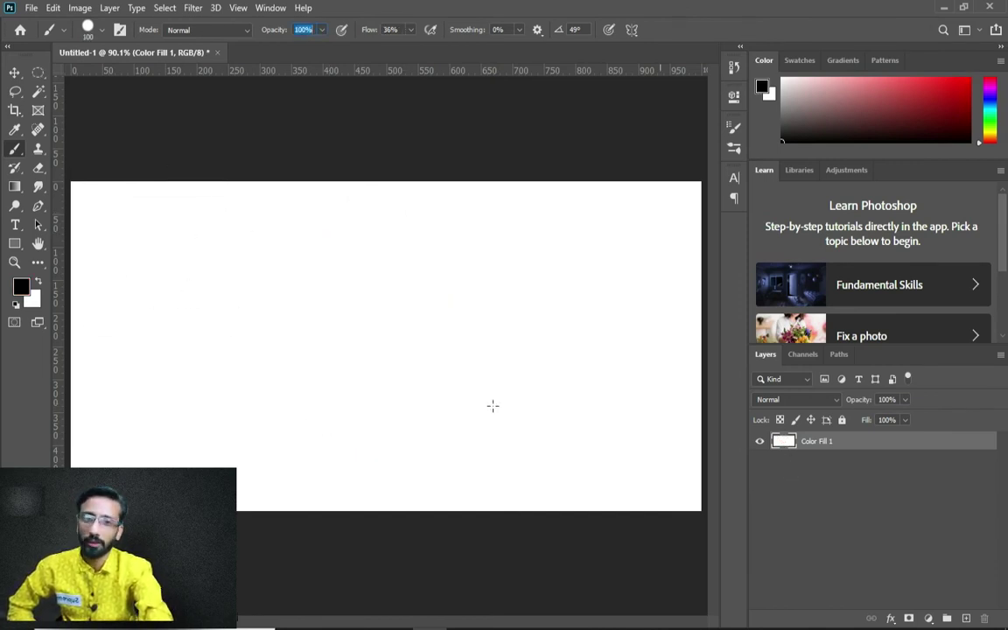
Add a new layer above Color Fill 1 and draw a circular selection about 360 px across at the canvas centre.
{"action": "left_click", "coordinate": [966, 618]}
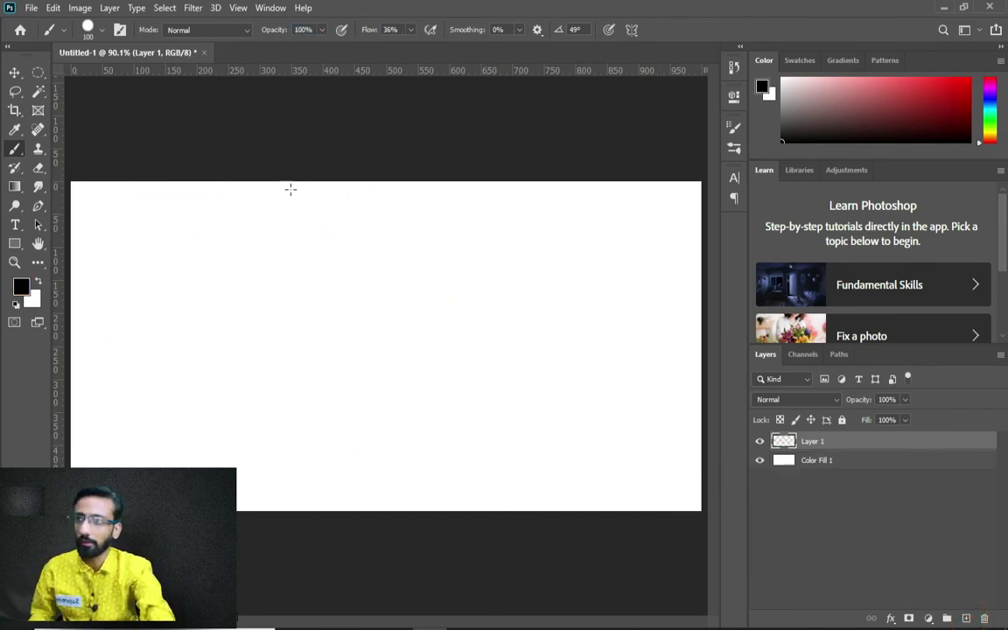
{"action": "left_click", "coordinate": [37, 72]}
{"action": "left_click_drag", "start_coordinate": [272, 229], "coordinate": [512, 468]}
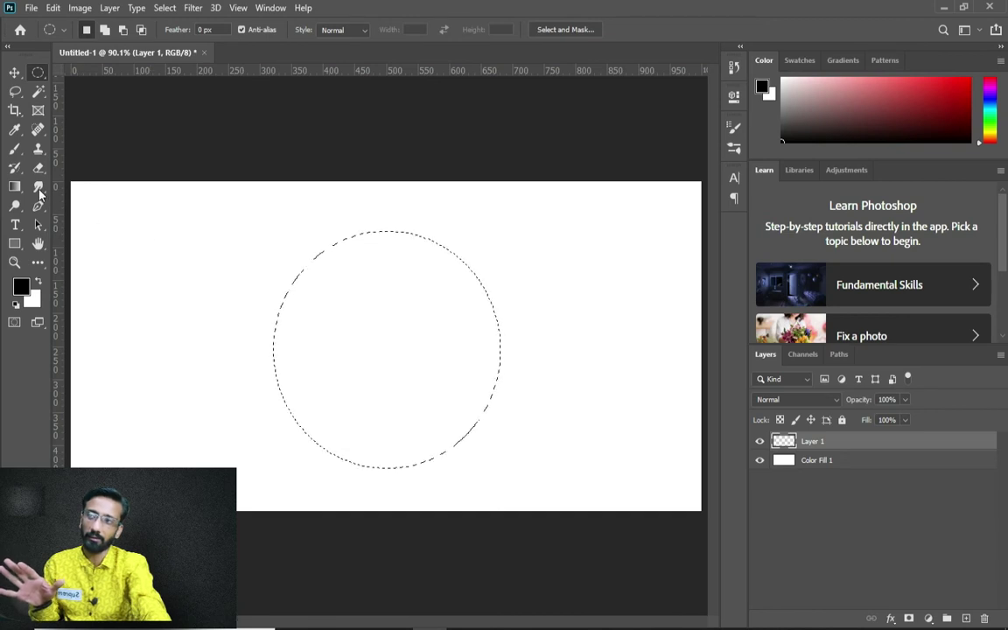
Paint black strokes with the Brush tool across the upper edge of the circular selection.
{"action": "key", "text": "b"}
{"action": "left_click_drag", "start_coordinate": [233, 214], "coordinate": [348, 227]}
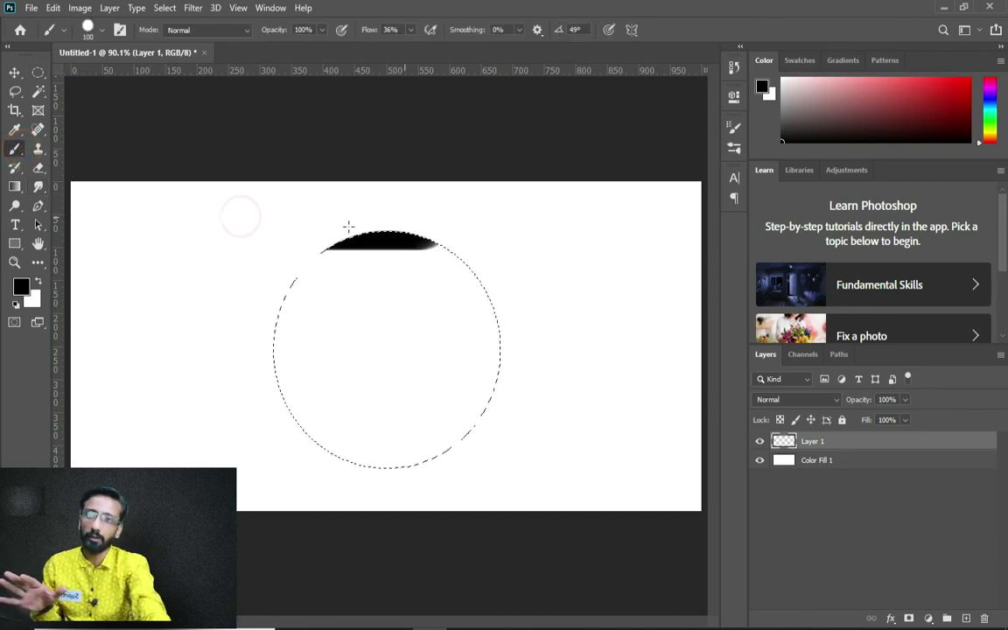
{"action": "mouse_move", "coordinate": [286, 198]}
{"action": "left_mouse_down"}
{"action": "mouse_move", "coordinate": [389, 224]}
{"action": "mouse_move", "coordinate": [491, 222]}
{"action": "mouse_move", "coordinate": [283, 205]}
{"action": "left_mouse_up"}
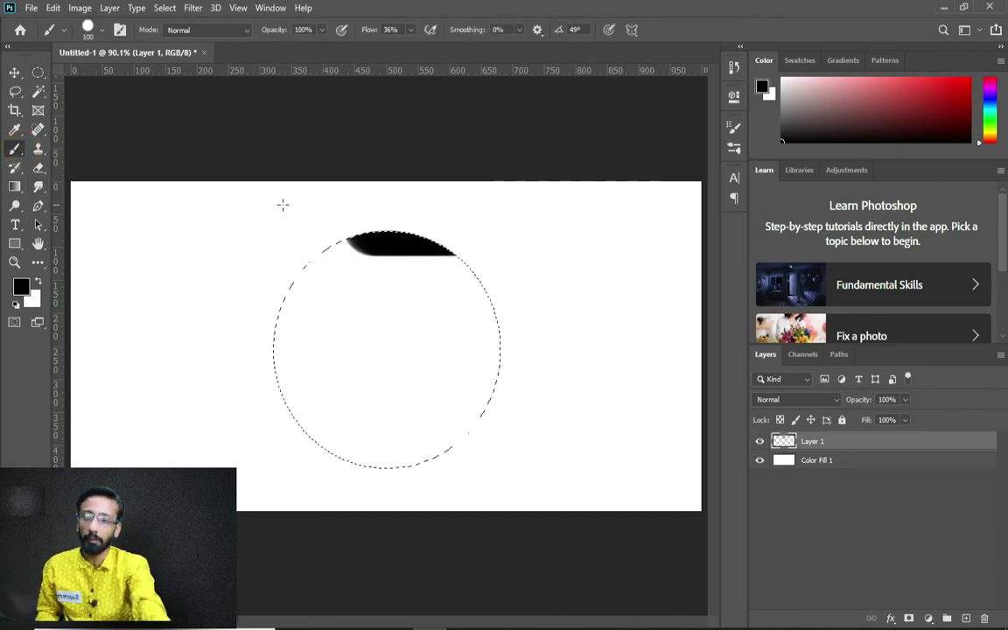
Set the brush to 100% flow, 0% hardness and a size of 91 px.
{"action": "left_click", "coordinate": [411, 31]}
{"action": "left_click_drag", "start_coordinate": [409, 44], "coordinate": [469, 48]}
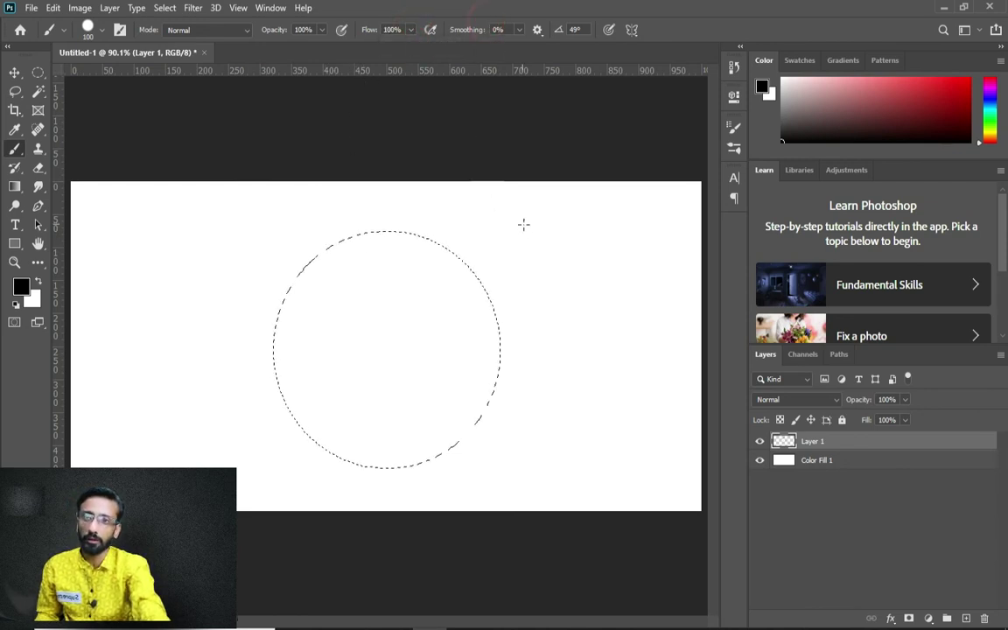
{"action": "right_click", "coordinate": [543, 261]}
{"action": "left_click_drag", "start_coordinate": [688, 302], "coordinate": [564, 205]}
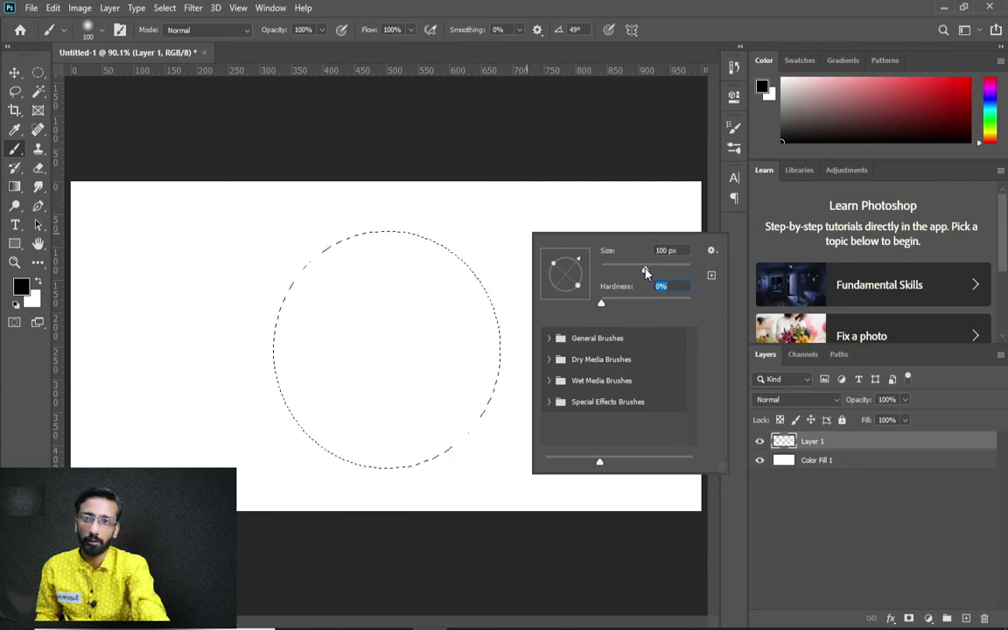
{"action": "left_click_drag", "start_coordinate": [645, 272], "coordinate": [614, 273]}
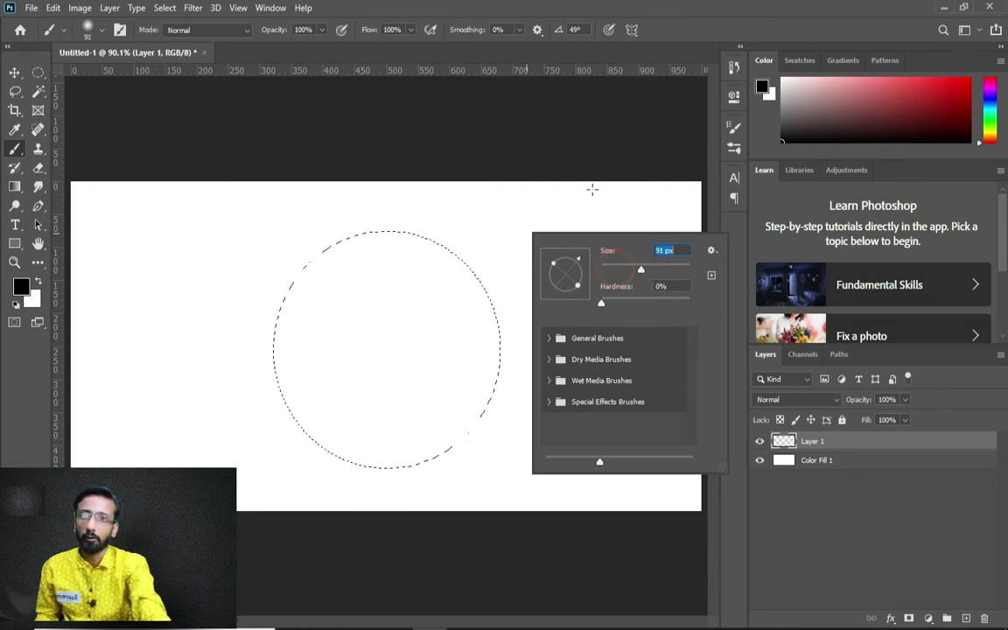
Paint soft black strokes all around the inside edge of the circular selection and clear them.
{"action": "mouse_move", "coordinate": [315, 244]}
{"action": "left_mouse_down"}
{"action": "mouse_move", "coordinate": [454, 261]}
{"action": "mouse_move", "coordinate": [486, 285]}
{"action": "mouse_move", "coordinate": [525, 380]}
{"action": "left_mouse_up"}
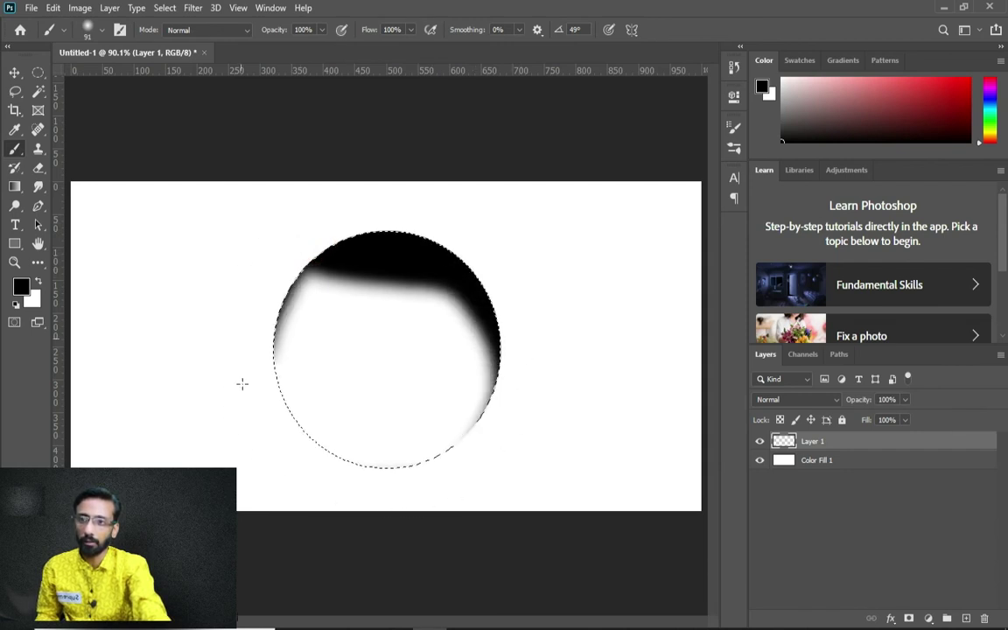
{"action": "mouse_move", "coordinate": [468, 439]}
{"action": "left_mouse_down"}
{"action": "mouse_move", "coordinate": [502, 369]}
{"action": "mouse_move", "coordinate": [506, 314]}
{"action": "mouse_move", "coordinate": [349, 243]}
{"action": "left_mouse_up"}
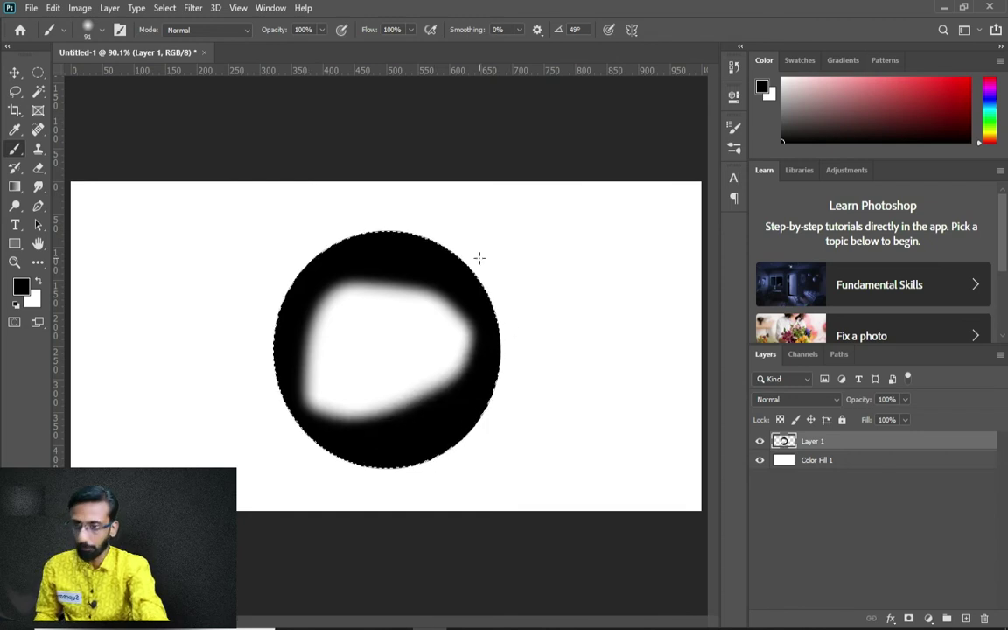
{"action": "key", "text": "Delete"}
Set the brush flow to 36% and enlarge the brush to 250 px.
{"action": "left_click", "coordinate": [410, 30]}
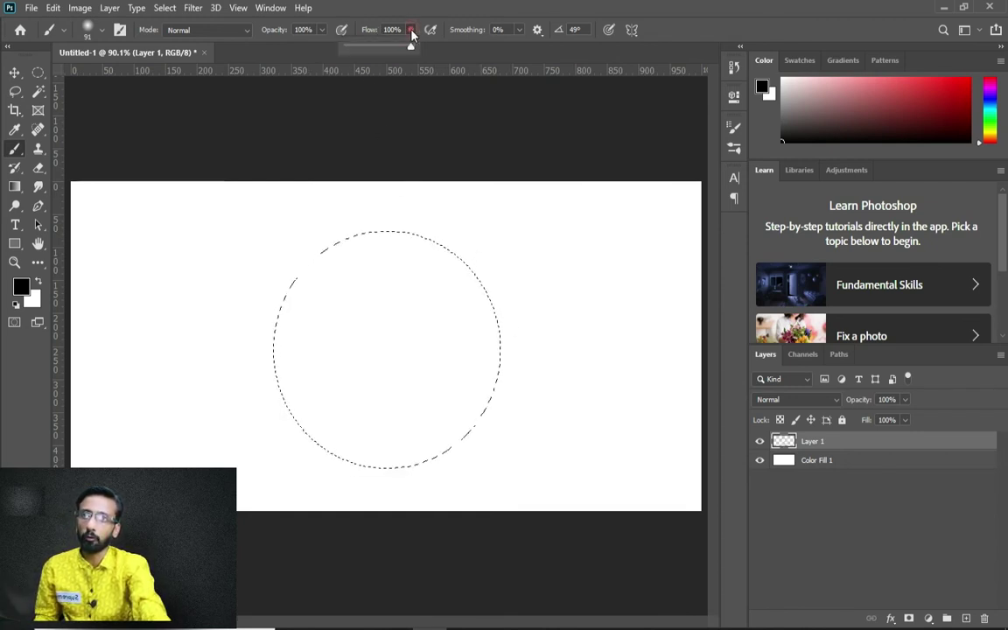
{"action": "mouse_move", "coordinate": [375, 215]}
{"action": "left_mouse_down"}
{"action": "mouse_move", "coordinate": [357, 241]}
{"action": "mouse_move", "coordinate": [296, 298]}
{"action": "left_mouse_up"}
{"action": "mouse_move", "coordinate": [305, 437]}
{"action": "left_mouse_down"}
{"action": "mouse_move", "coordinate": [389, 468]}
{"action": "mouse_move", "coordinate": [447, 445]}
{"action": "mouse_move", "coordinate": [501, 379]}
{"action": "mouse_move", "coordinate": [507, 278]}
{"action": "mouse_move", "coordinate": [452, 211]}
{"action": "mouse_move", "coordinate": [377, 229]}
{"action": "mouse_move", "coordinate": [420, 246]}
{"action": "mouse_move", "coordinate": [470, 347]}
{"action": "mouse_move", "coordinate": [463, 410]}
{"action": "mouse_move", "coordinate": [400, 440]}
{"action": "mouse_move", "coordinate": [341, 435]}
{"action": "left_mouse_up"}
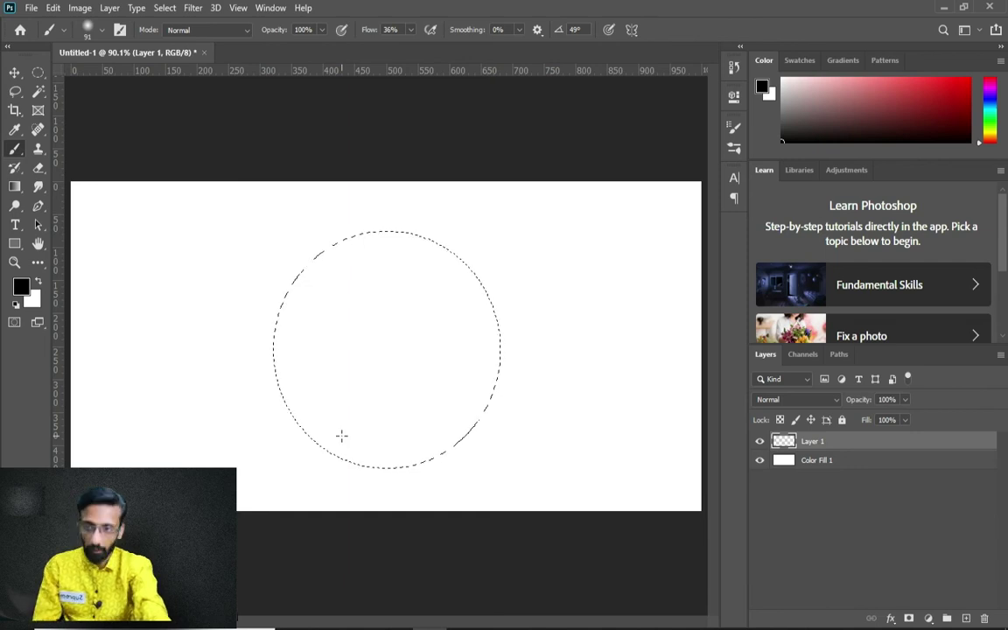
{"action": "key", "text": "bracketright"}
{"action": "key", "text": "bracketright"}
{"action": "key", "text": "bracketright"}
{"action": "key", "text": "bracketright"}
{"action": "key", "text": "bracketright"}
{"action": "key", "text": "bracketright"}
Paint black at 36% flow around the inside of the circular selection, leaving a light centre, and clear the paint.
{"action": "left_click", "coordinate": [406, 222]}
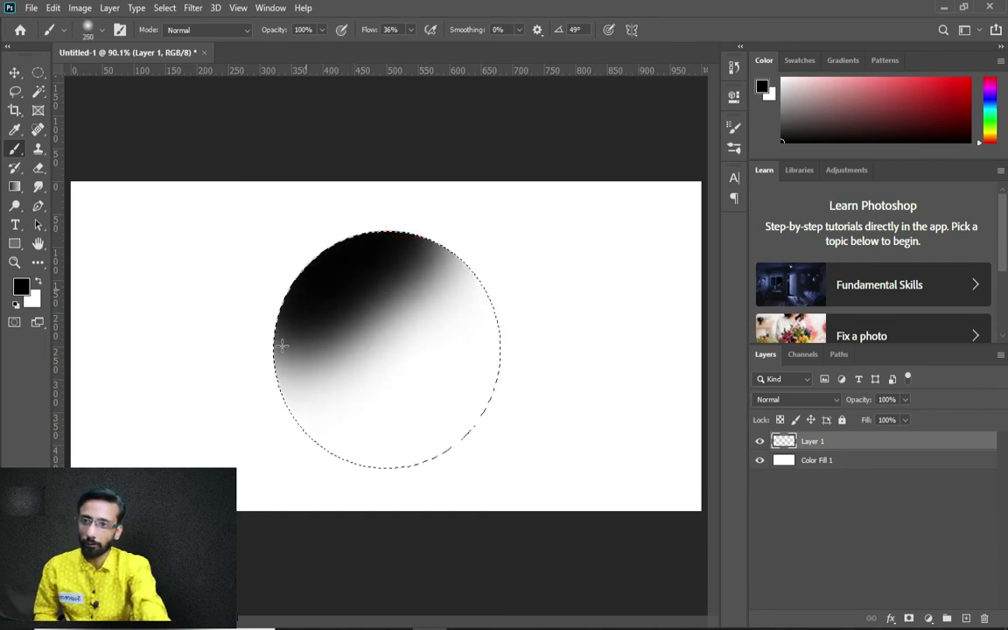
{"action": "mouse_move", "coordinate": [325, 446]}
{"action": "left_mouse_down"}
{"action": "mouse_move", "coordinate": [396, 451]}
{"action": "mouse_move", "coordinate": [457, 426]}
{"action": "left_mouse_up"}
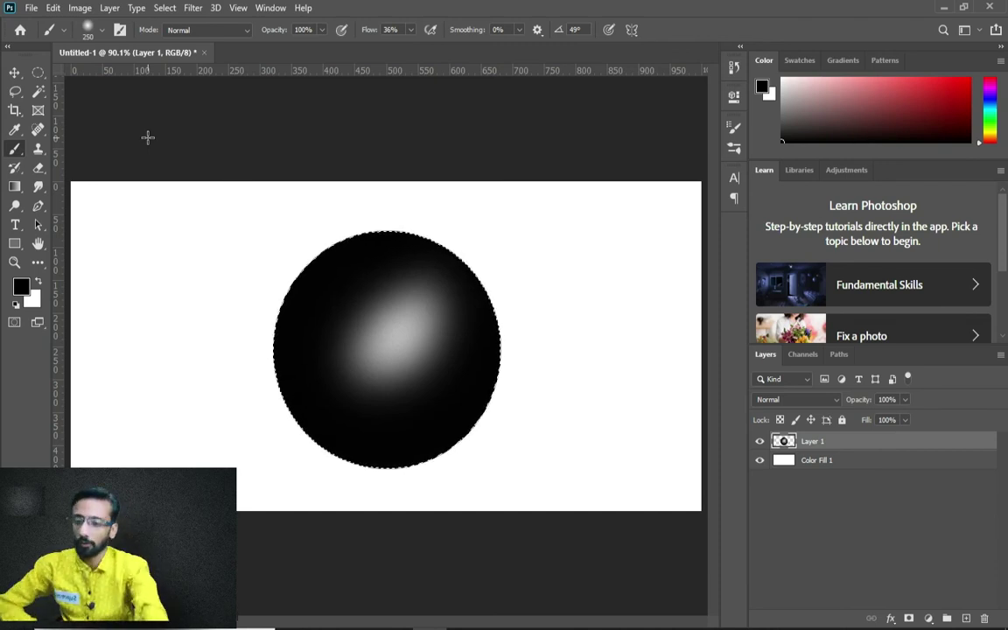
{"action": "key", "text": "Delete"}
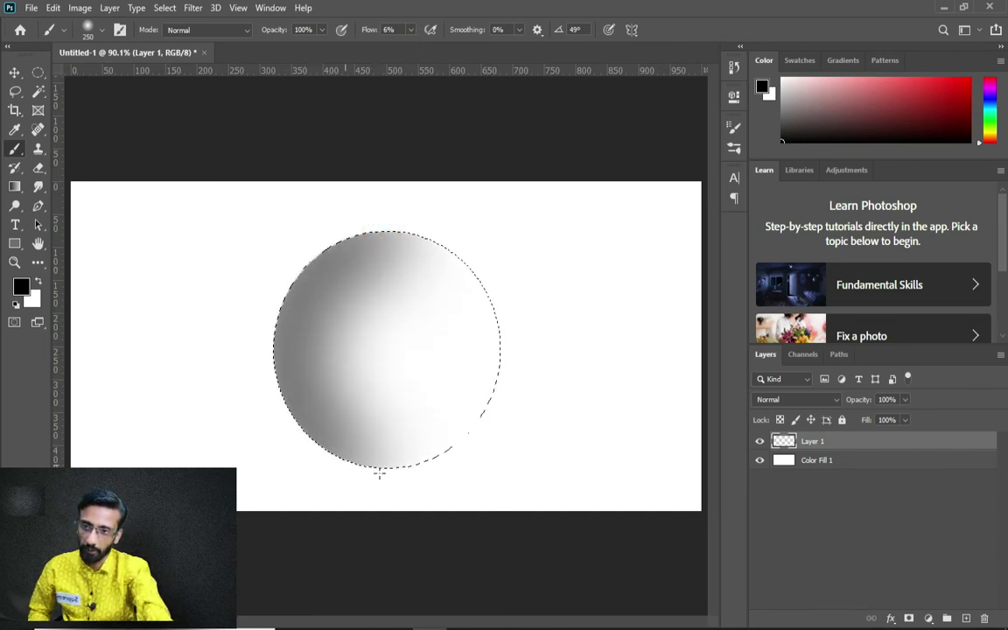
Shade the circular selection gradually from its edges with black at 6% flow and undo the strokes.
{"action": "mouse_move", "coordinate": [489, 233]}
{"action": "left_mouse_down"}
{"action": "mouse_move", "coordinate": [402, 211]}
{"action": "mouse_move", "coordinate": [324, 234]}
{"action": "left_mouse_up"}
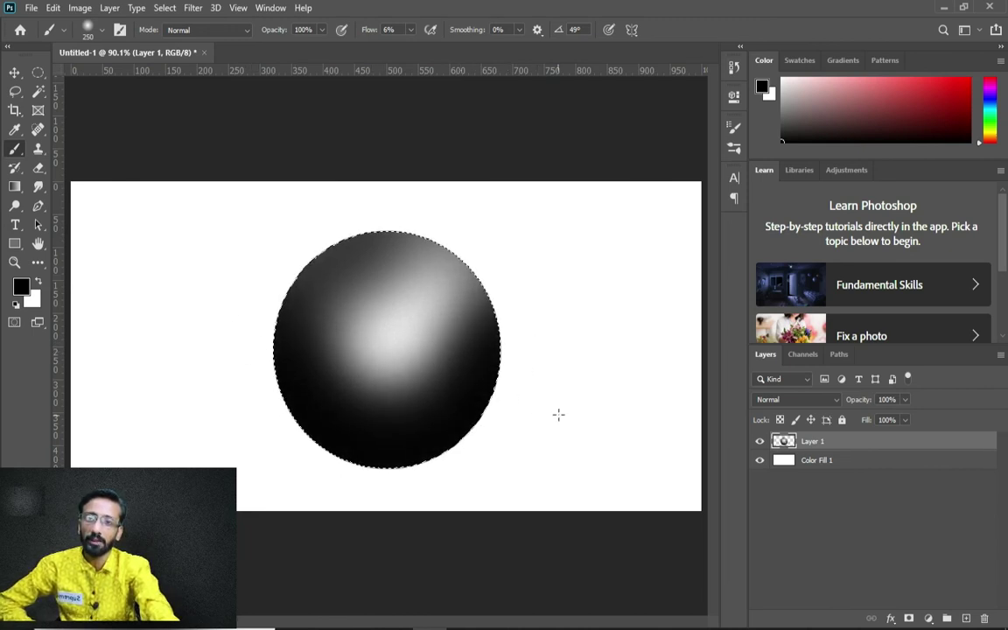
{"action": "left_click", "coordinate": [610, 248]}
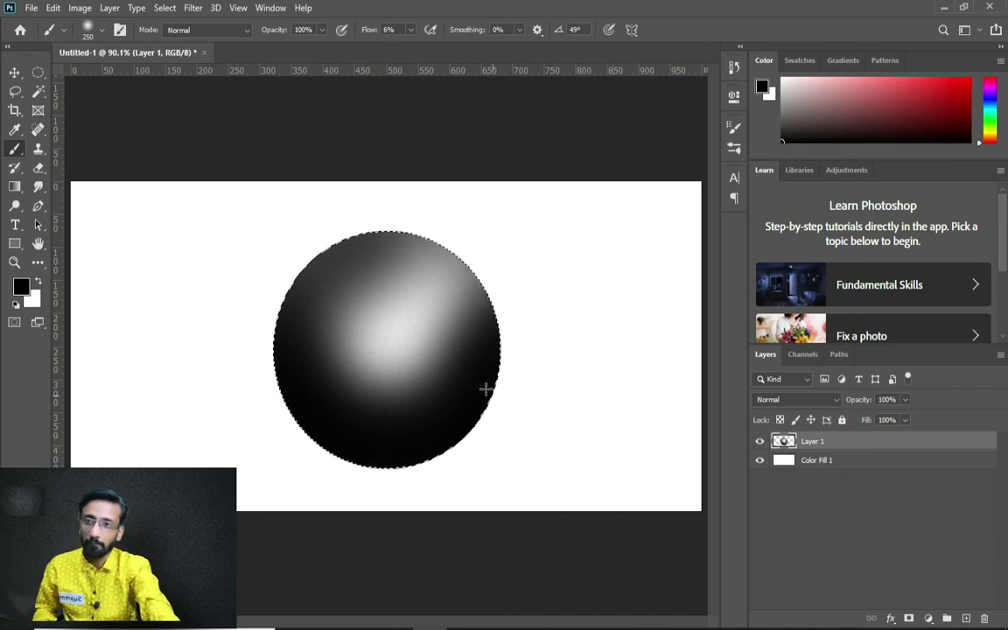
{"action": "key", "text": "ctrl+z"}
{"action": "key", "text": "ctrl+z"}
{"action": "key", "text": "ctrl+z"}
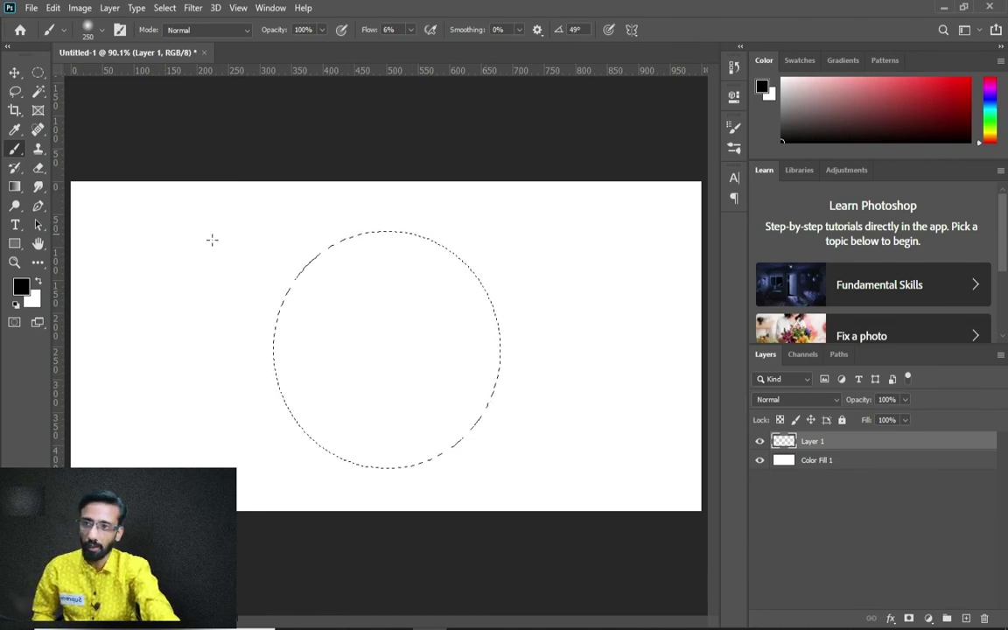
Set the brush flow to 100% and paint a black stroke across the lower half of the circular selection.
{"action": "left_click", "coordinate": [407, 30]}
{"action": "left_click_drag", "start_coordinate": [404, 45], "coordinate": [554, 35]}
{"action": "left_click_drag", "start_coordinate": [264, 424], "coordinate": [610, 448]}
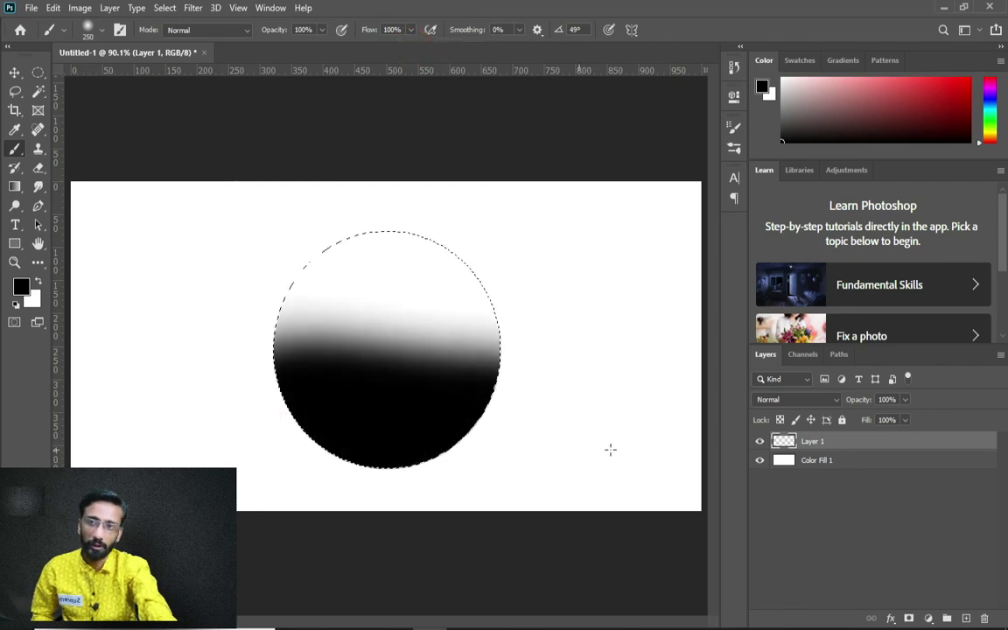
Set the brush flow to 6% and build up repeated black strokes over the upper half of the circular selection.
{"action": "left_click", "coordinate": [410, 30]}
{"action": "left_click_drag", "start_coordinate": [404, 44], "coordinate": [350, 45]}
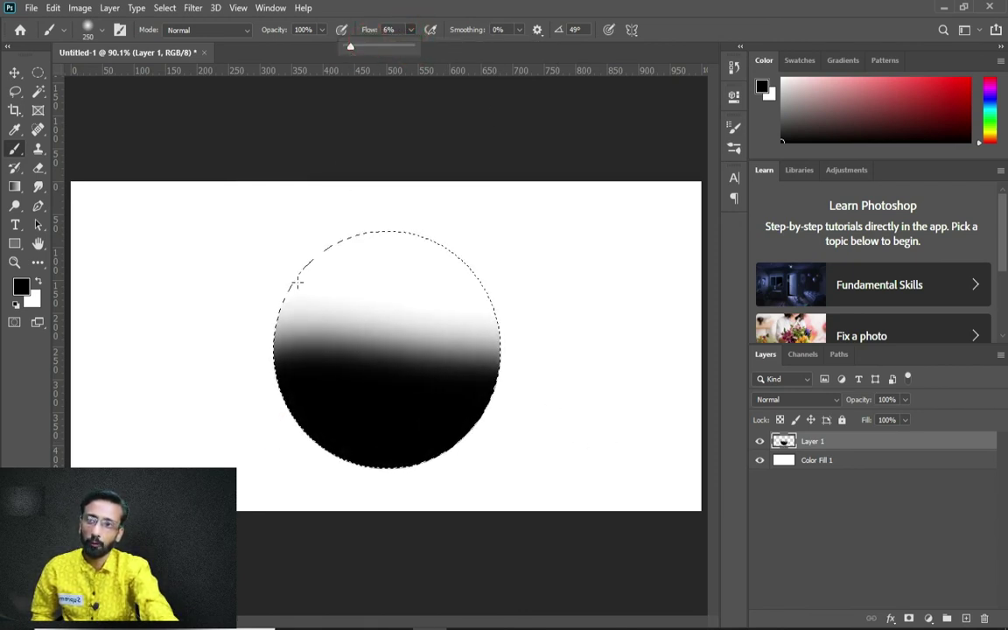
{"action": "left_click_drag", "start_coordinate": [304, 232], "coordinate": [394, 245]}
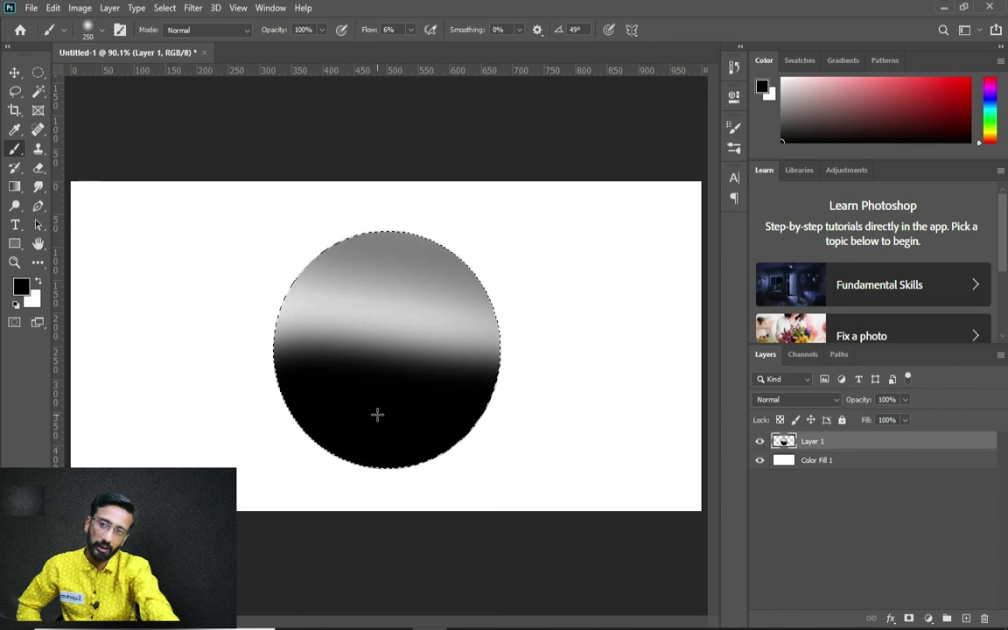
{"action": "mouse_move", "coordinate": [261, 212]}
{"action": "left_mouse_down"}
{"action": "mouse_move", "coordinate": [536, 267]}
{"action": "mouse_move", "coordinate": [240, 221]}
{"action": "mouse_move", "coordinate": [424, 250]}
{"action": "mouse_move", "coordinate": [572, 289]}
{"action": "mouse_move", "coordinate": [222, 270]}
{"action": "mouse_move", "coordinate": [298, 255]}
{"action": "mouse_move", "coordinate": [484, 264]}
{"action": "mouse_move", "coordinate": [540, 281]}
{"action": "mouse_move", "coordinate": [493, 265]}
{"action": "mouse_move", "coordinate": [194, 229]}
{"action": "mouse_move", "coordinate": [405, 260]}
{"action": "mouse_move", "coordinate": [547, 309]}
{"action": "mouse_move", "coordinate": [567, 370]}
{"action": "left_mouse_up"}
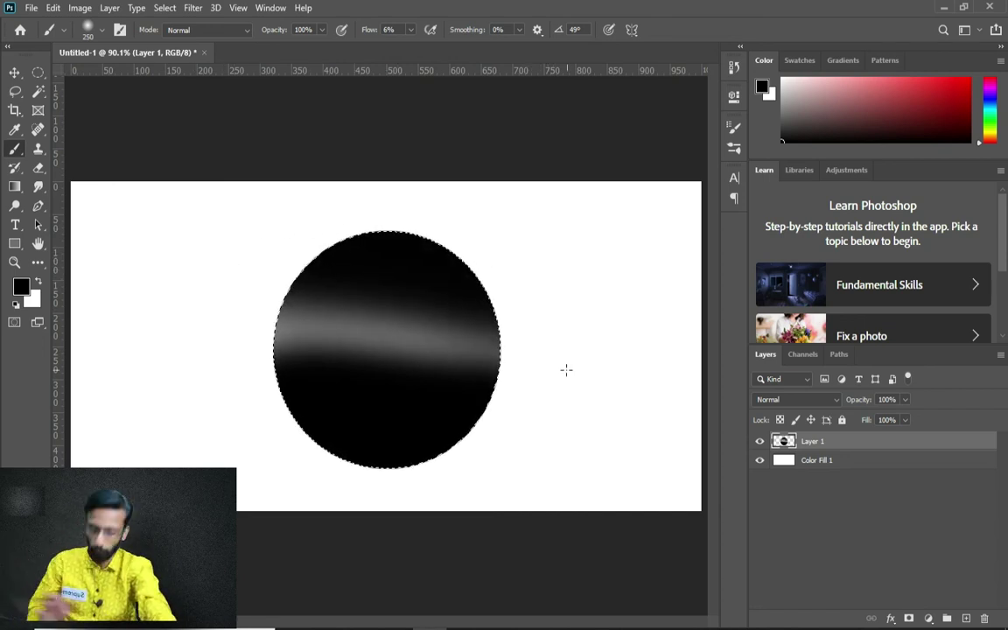
Undo the black strokes on both halves, back to the empty circular selection on Layer 1.
{"action": "key", "text": "ctrl+z"}
{"action": "key", "text": "ctrl+z"}
{"action": "key", "text": "ctrl+z"}
{"action": "key", "text": "ctrl+z"}
{"action": "key", "text": "ctrl+z"}
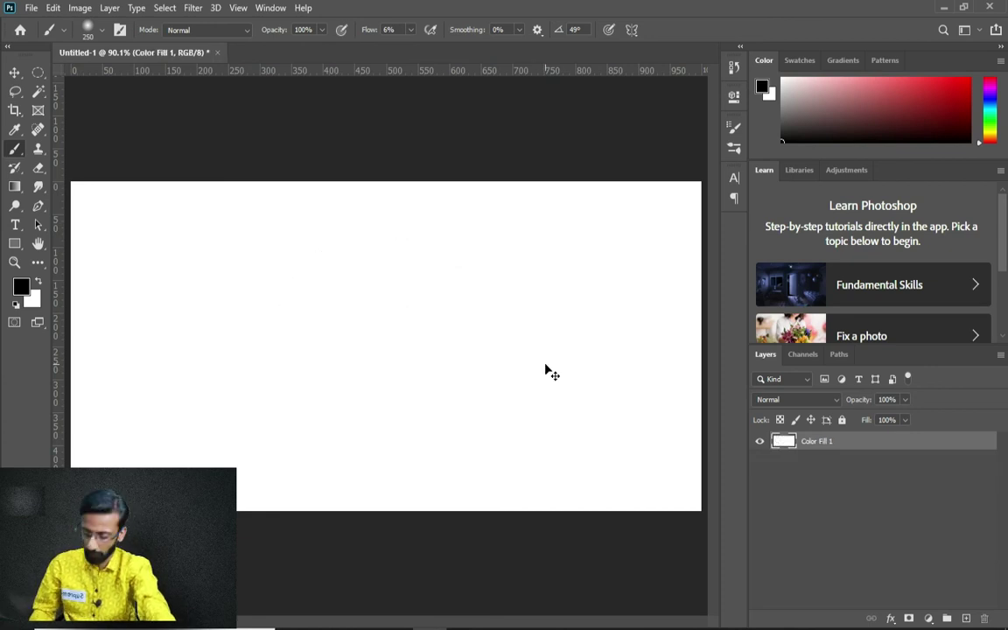
{"action": "key", "text": "ctrl+shift+z"}
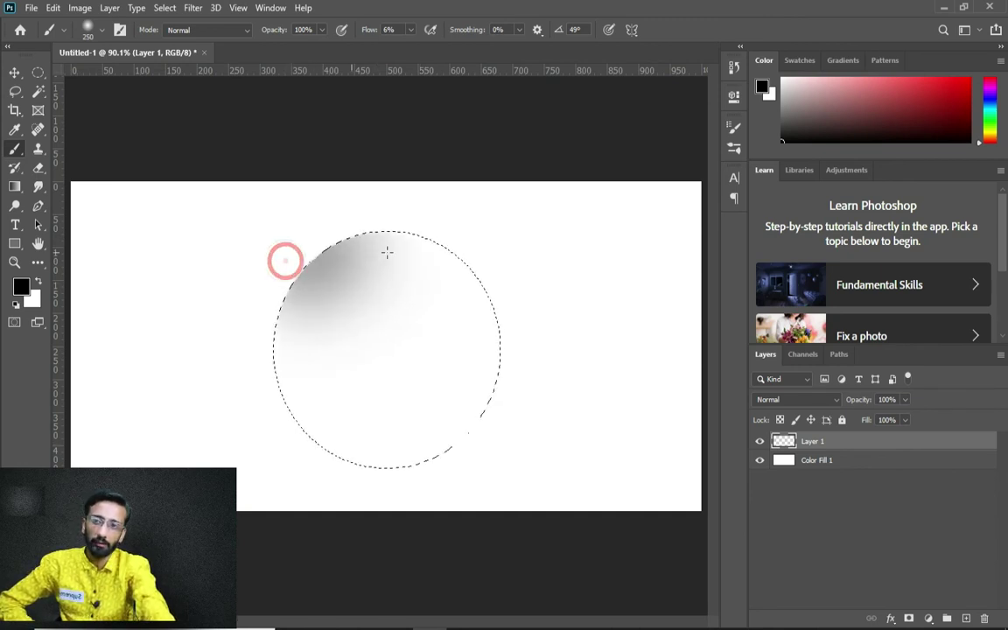
Build up black shading at 6% flow along the upper edge of the circular selection and clear it.
{"action": "mouse_move", "coordinate": [395, 238]}
{"action": "left_mouse_down"}
{"action": "mouse_move", "coordinate": [320, 234]}
{"action": "mouse_move", "coordinate": [243, 256]}
{"action": "left_mouse_up"}
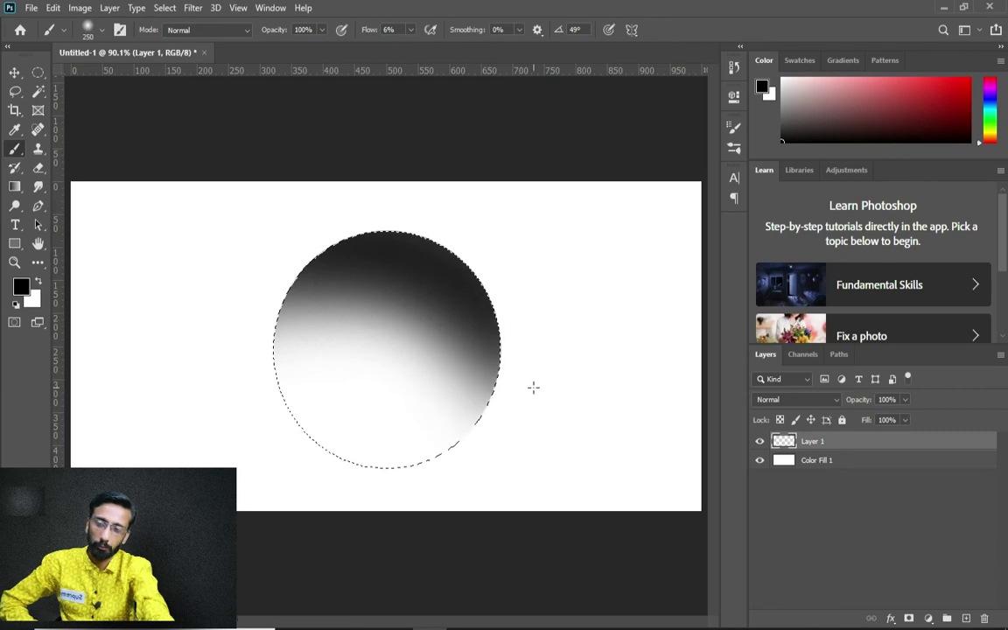
{"action": "left_click_drag", "start_coordinate": [525, 376], "coordinate": [261, 264]}
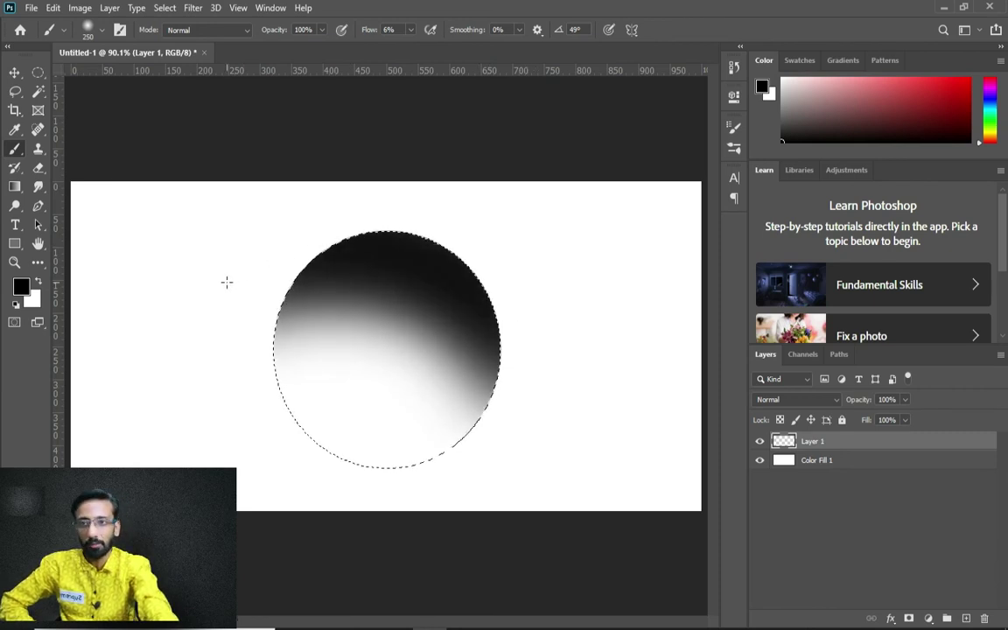
{"action": "mouse_move", "coordinate": [362, 272]}
{"action": "left_mouse_down"}
{"action": "mouse_move", "coordinate": [497, 343]}
{"action": "mouse_move", "coordinate": [587, 436]}
{"action": "left_mouse_up"}
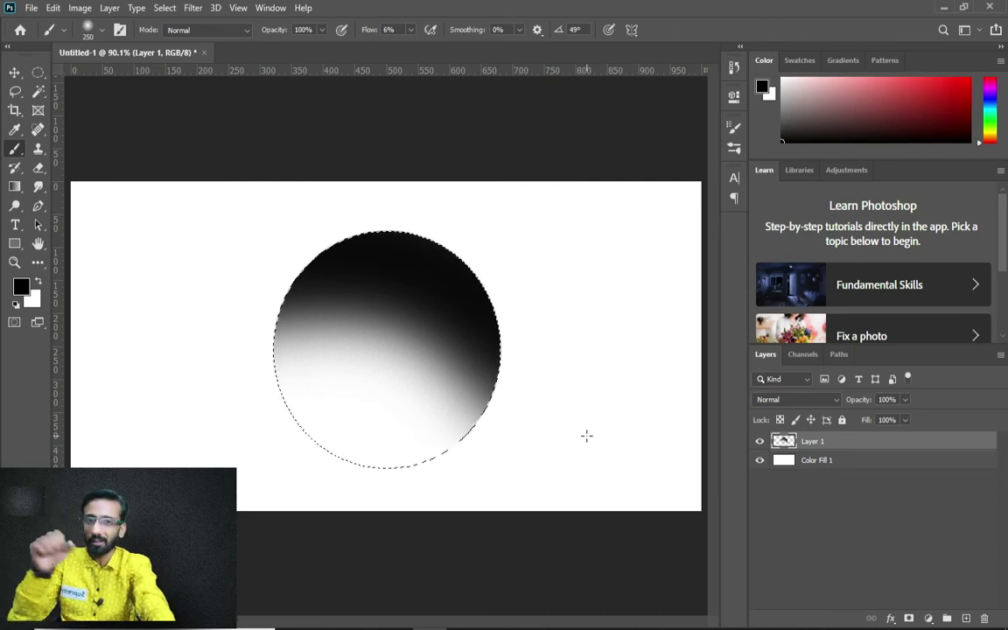
{"action": "key", "text": "Delete"}
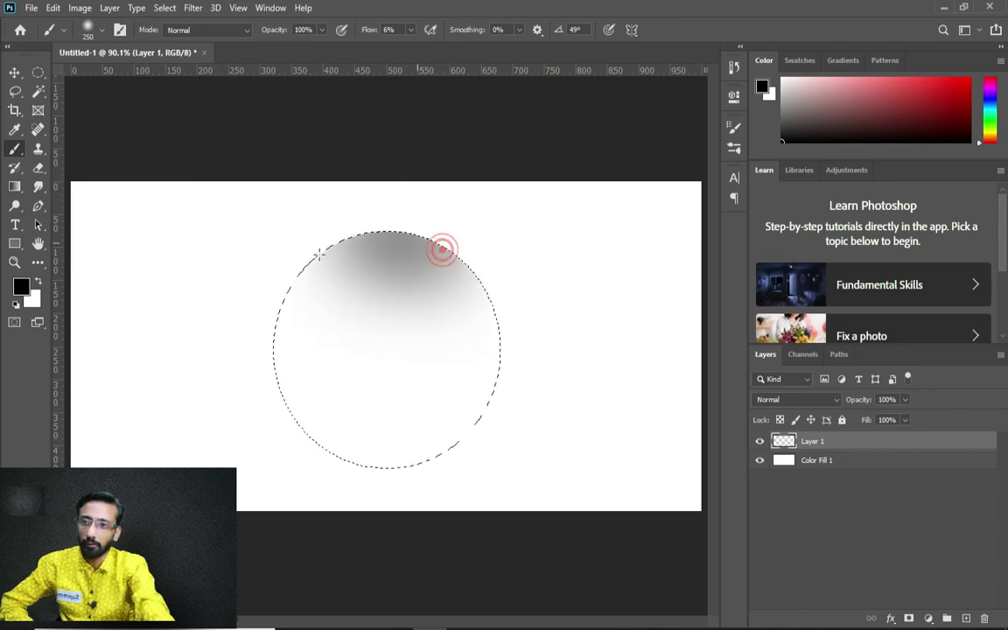
Shade the circular selection into a sphere with black 6% flow strokes around its edge, keeping the centre light.
{"action": "mouse_move", "coordinate": [320, 254]}
{"action": "left_mouse_down"}
{"action": "mouse_move", "coordinate": [255, 331]}
{"action": "mouse_move", "coordinate": [263, 460]}
{"action": "mouse_move", "coordinate": [327, 516]}
{"action": "mouse_move", "coordinate": [443, 478]}
{"action": "left_mouse_up"}
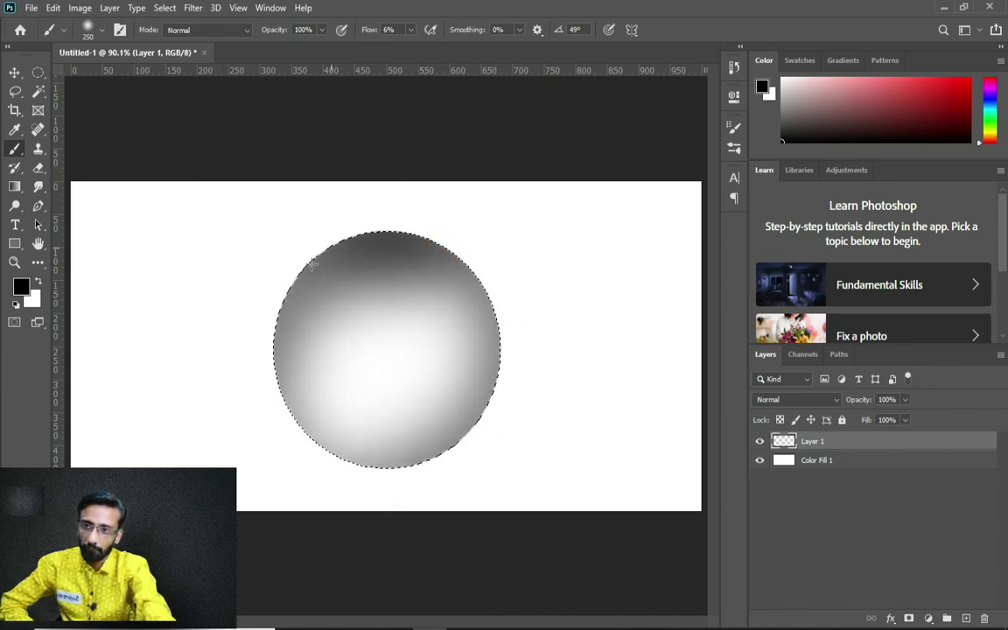
{"action": "mouse_move", "coordinate": [394, 431]}
{"action": "left_mouse_down"}
{"action": "mouse_move", "coordinate": [446, 410]}
{"action": "mouse_move", "coordinate": [493, 359]}
{"action": "mouse_move", "coordinate": [511, 311]}
{"action": "mouse_move", "coordinate": [441, 470]}
{"action": "mouse_move", "coordinate": [257, 389]}
{"action": "mouse_move", "coordinate": [234, 287]}
{"action": "mouse_move", "coordinate": [280, 397]}
{"action": "mouse_move", "coordinate": [427, 423]}
{"action": "mouse_move", "coordinate": [522, 349]}
{"action": "left_mouse_up"}
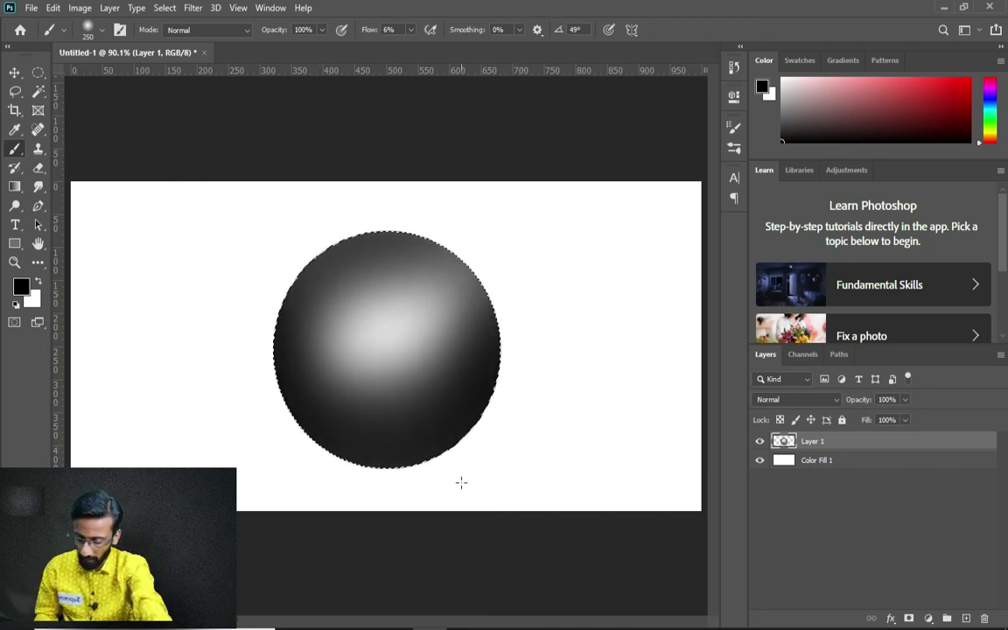
Deselect the shaded sphere, delete its layer, and undo both the deletion and the deselection.
{"action": "key", "text": "ctrl+d"}
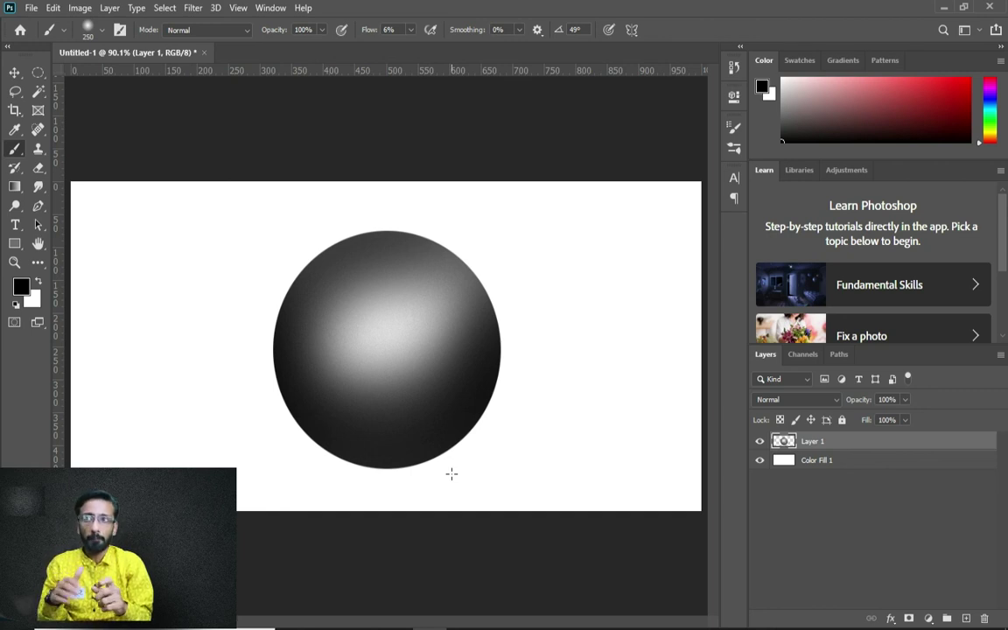
{"action": "key", "text": "Delete"}
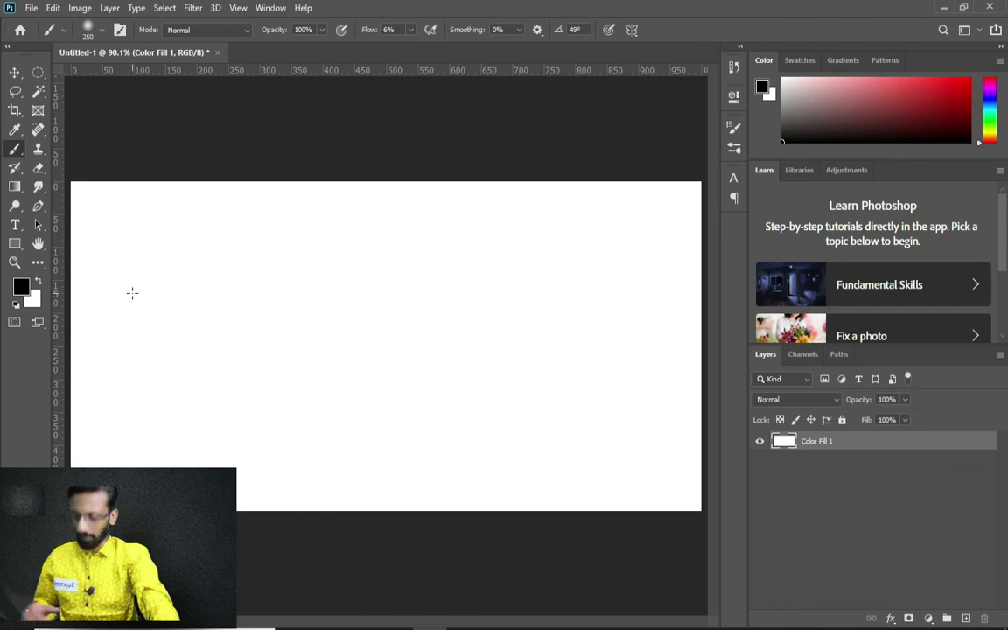
{"action": "key", "text": "ctrl+z"}
{"action": "key", "text": "ctrl+z"}
{"action": "key", "text": "ctrl+z"}
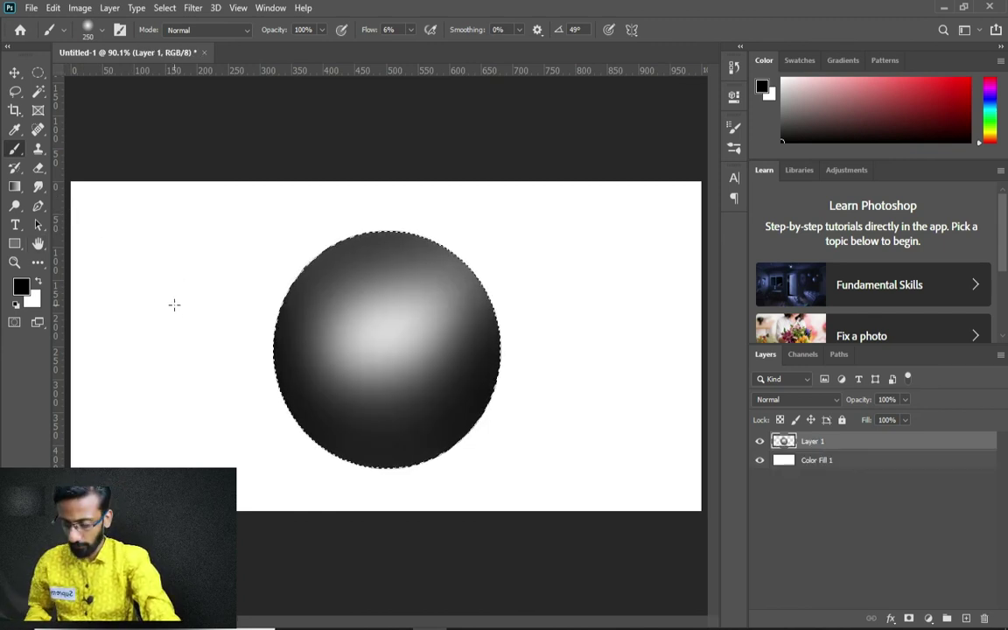
Erase a zigzag across the sphere's upper left with the Eraser tool at 50 px and 100% flow, and undo it.
{"action": "left_click", "coordinate": [42, 171]}
{"action": "left_click", "coordinate": [84, 170]}
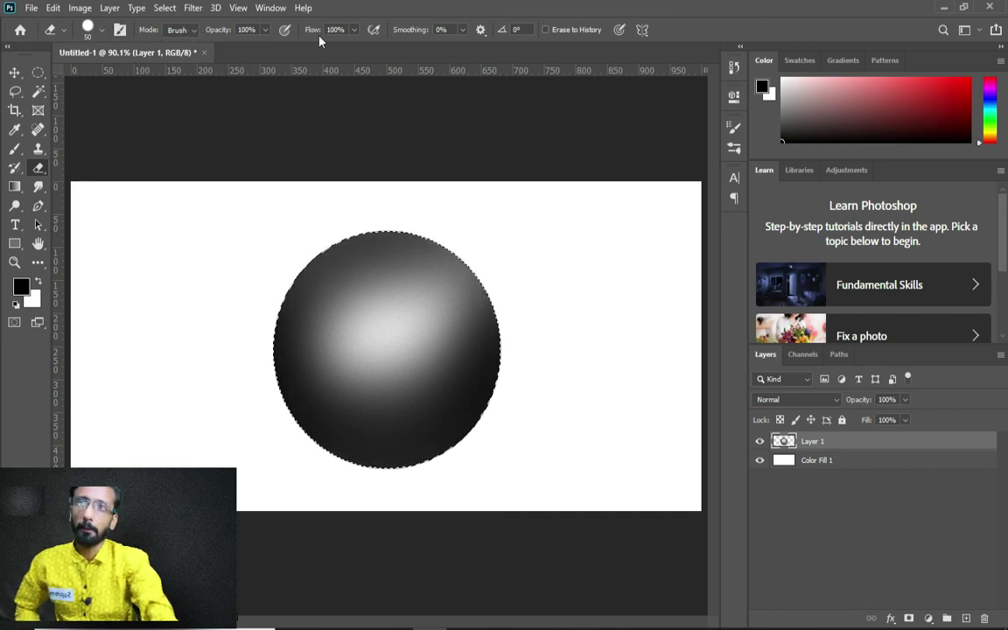
{"action": "mouse_move", "coordinate": [319, 289]}
{"action": "left_mouse_down"}
{"action": "mouse_move", "coordinate": [403, 288]}
{"action": "mouse_move", "coordinate": [322, 354]}
{"action": "left_mouse_up"}
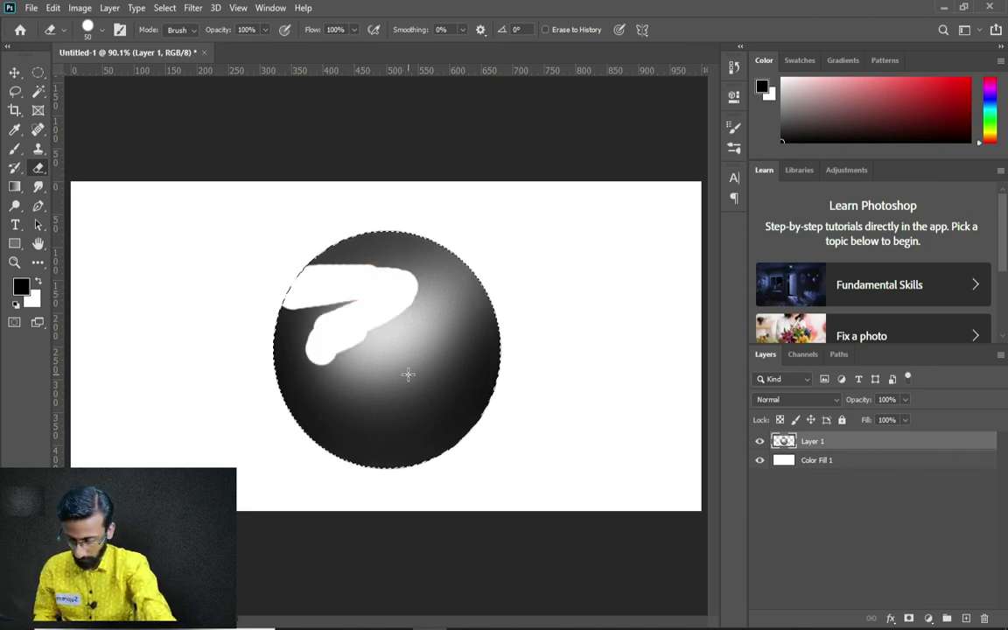
{"action": "key", "text": "ctrl+z"}
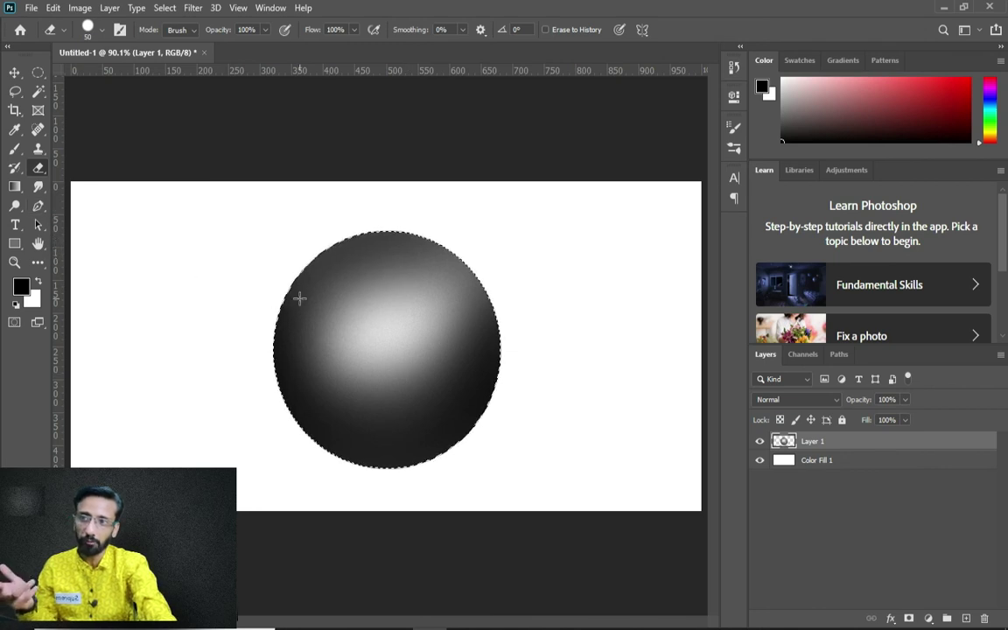
{"action": "key", "text": "ctrl+z"}
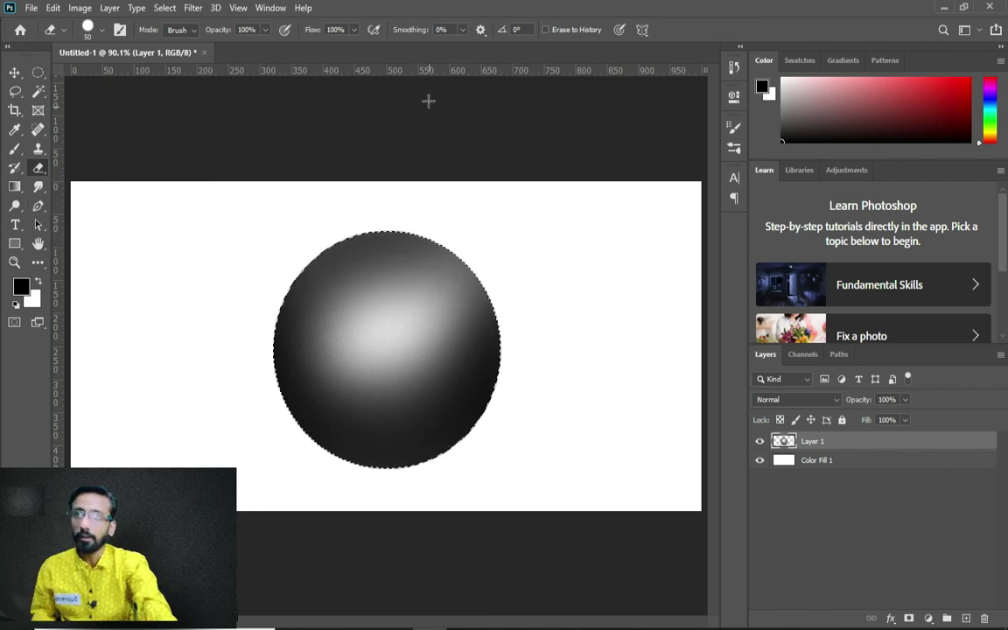
Set the eraser flow to 21%, erase across the sphere, and undo back to the empty circular selection.
{"action": "left_click", "coordinate": [354, 29]}
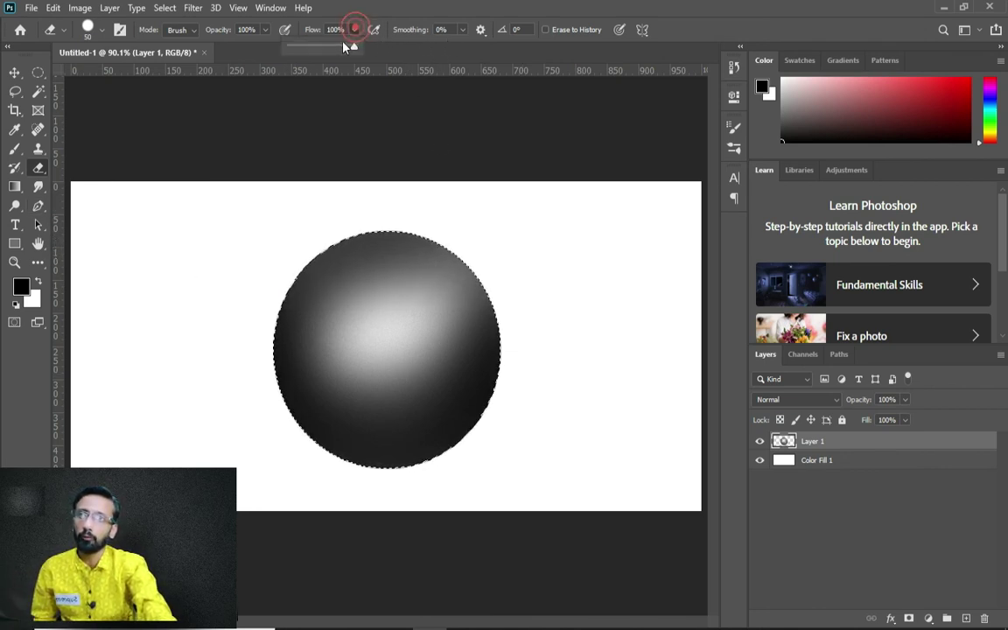
{"action": "left_click_drag", "start_coordinate": [304, 54], "coordinate": [302, 54]}
{"action": "left_click_drag", "start_coordinate": [282, 234], "coordinate": [451, 245]}
{"action": "mouse_move", "coordinate": [521, 275]}
{"action": "left_mouse_down"}
{"action": "mouse_move", "coordinate": [314, 252]}
{"action": "mouse_move", "coordinate": [232, 257]}
{"action": "mouse_move", "coordinate": [396, 241]}
{"action": "mouse_move", "coordinate": [536, 255]}
{"action": "mouse_move", "coordinate": [175, 273]}
{"action": "mouse_move", "coordinate": [533, 321]}
{"action": "mouse_move", "coordinate": [456, 339]}
{"action": "mouse_move", "coordinate": [393, 386]}
{"action": "mouse_move", "coordinate": [441, 391]}
{"action": "mouse_move", "coordinate": [316, 409]}
{"action": "left_mouse_up"}
{"action": "key", "text": "ctrl+z"}
{"action": "key", "text": "ctrl+z"}
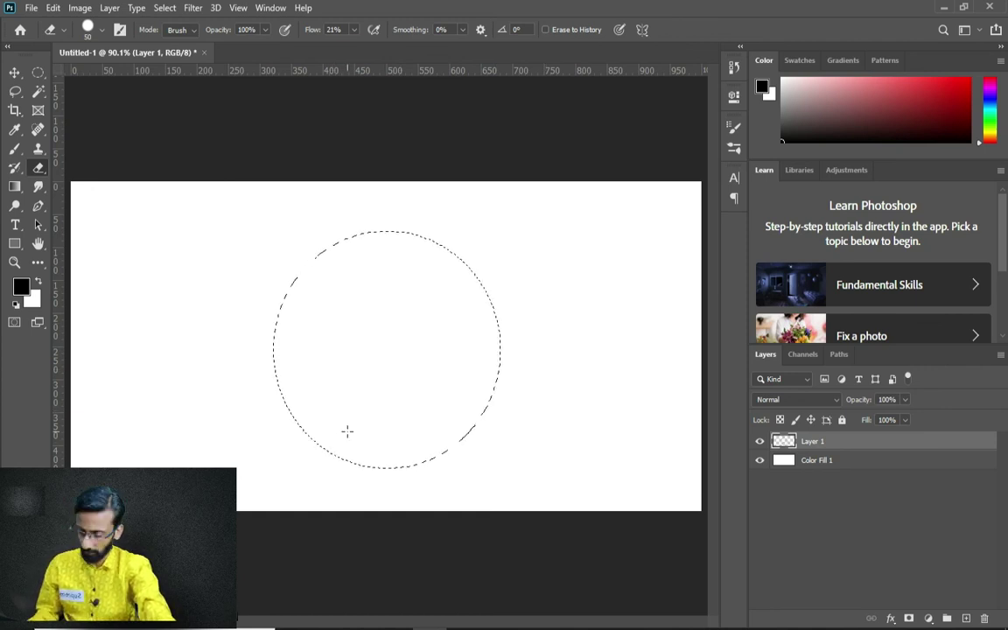
Switch to the Sponge tool to view its Mode and Flow options, and return to the Dodge tool.
{"action": "left_click", "coordinate": [14, 210]}
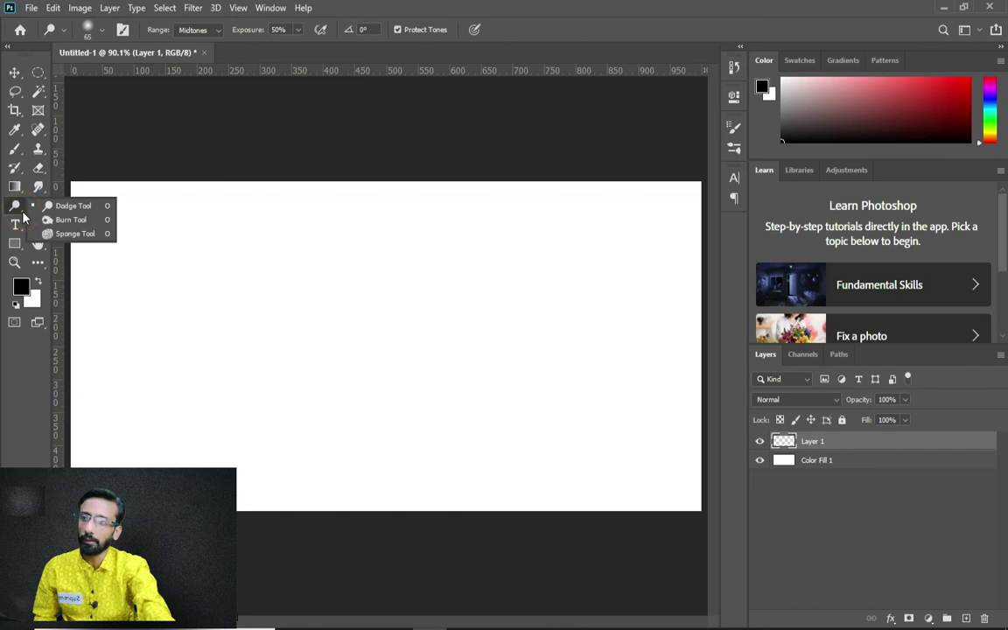
{"action": "left_click", "coordinate": [88, 234]}
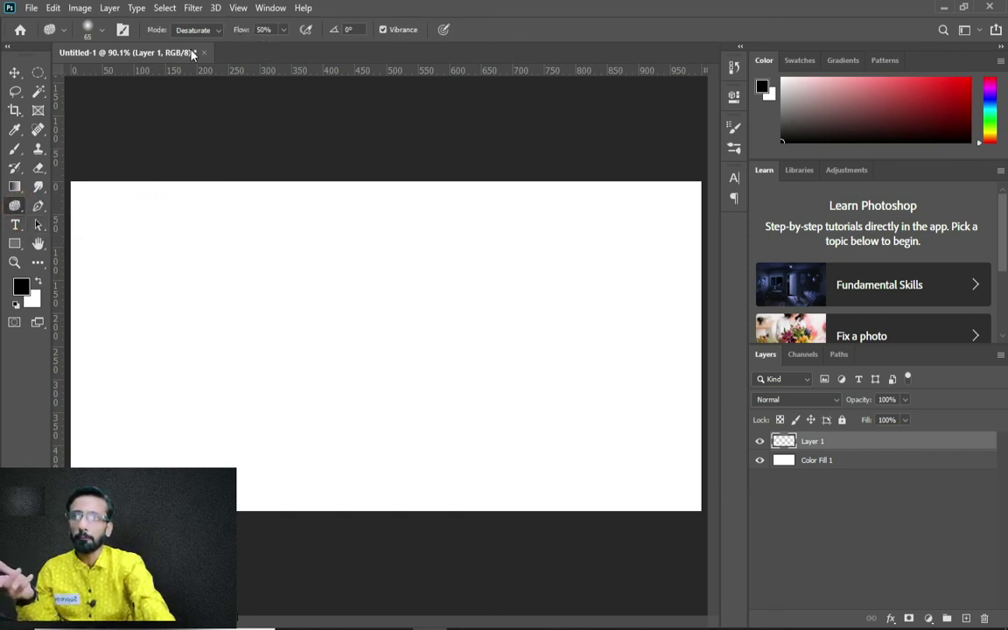
{"action": "right_click", "coordinate": [17, 209]}
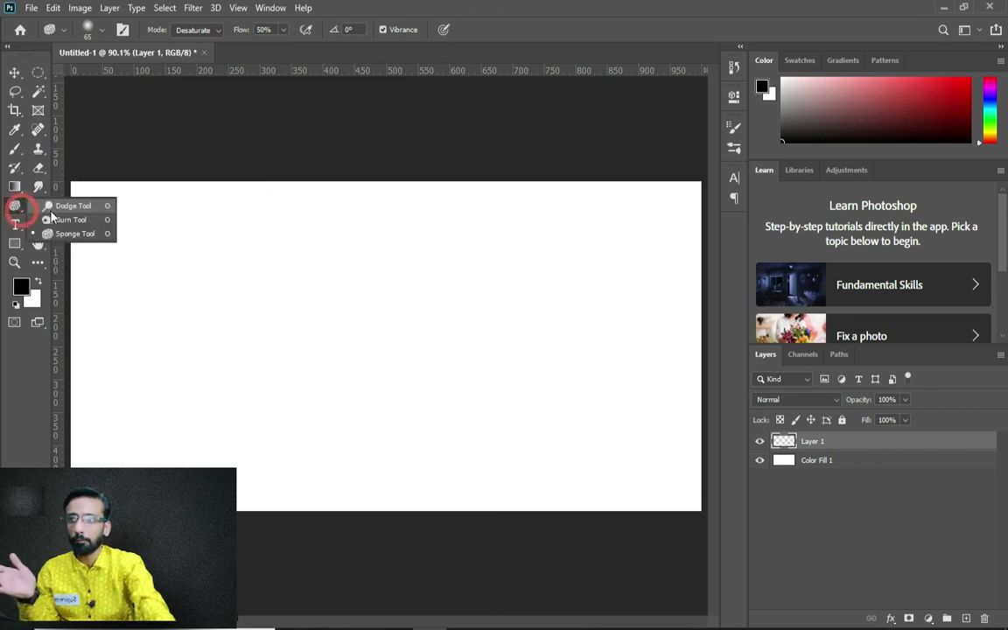
{"action": "left_click", "coordinate": [59, 207]}
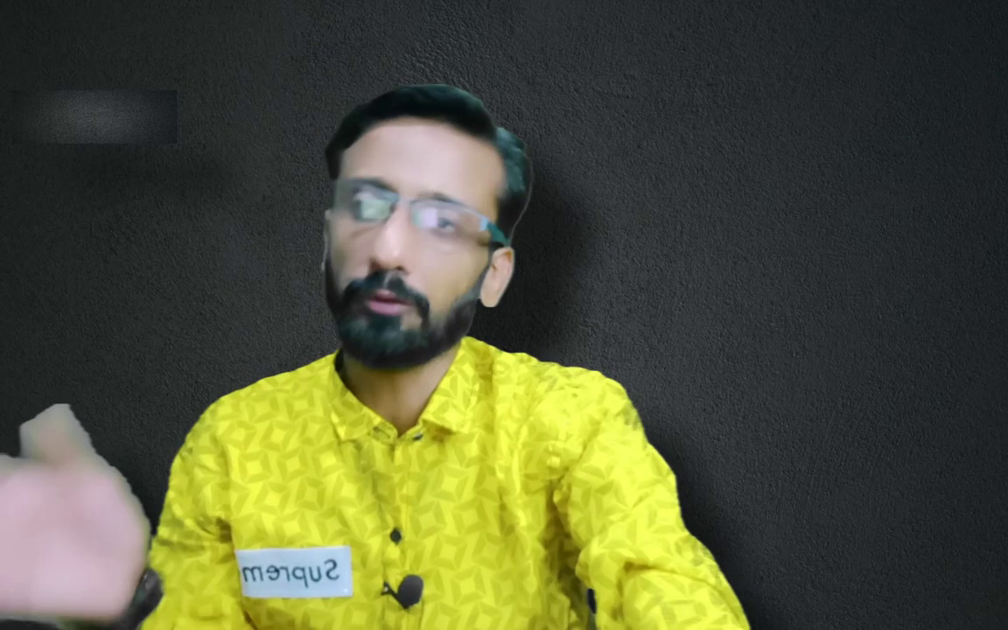